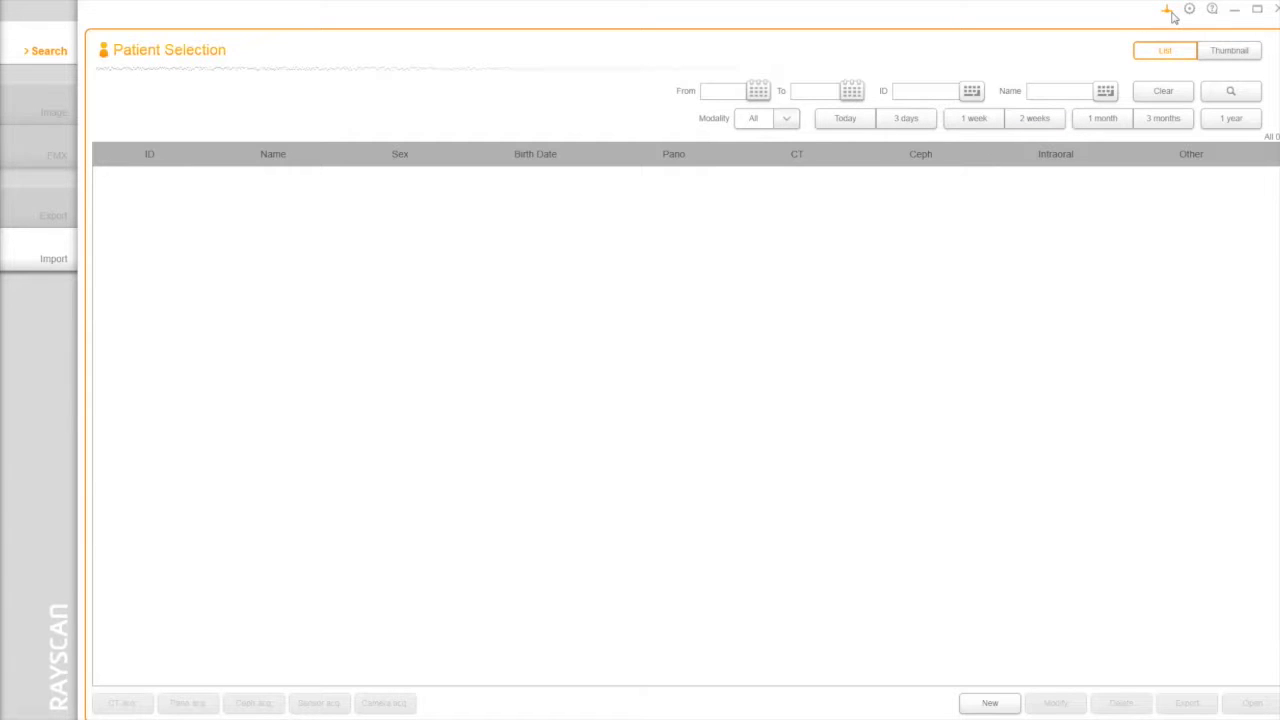
Connect to the image server, dismiss the 'Server Connected' message, and open Configuration.
{"action": "left_click", "coordinate": [1170, 13]}
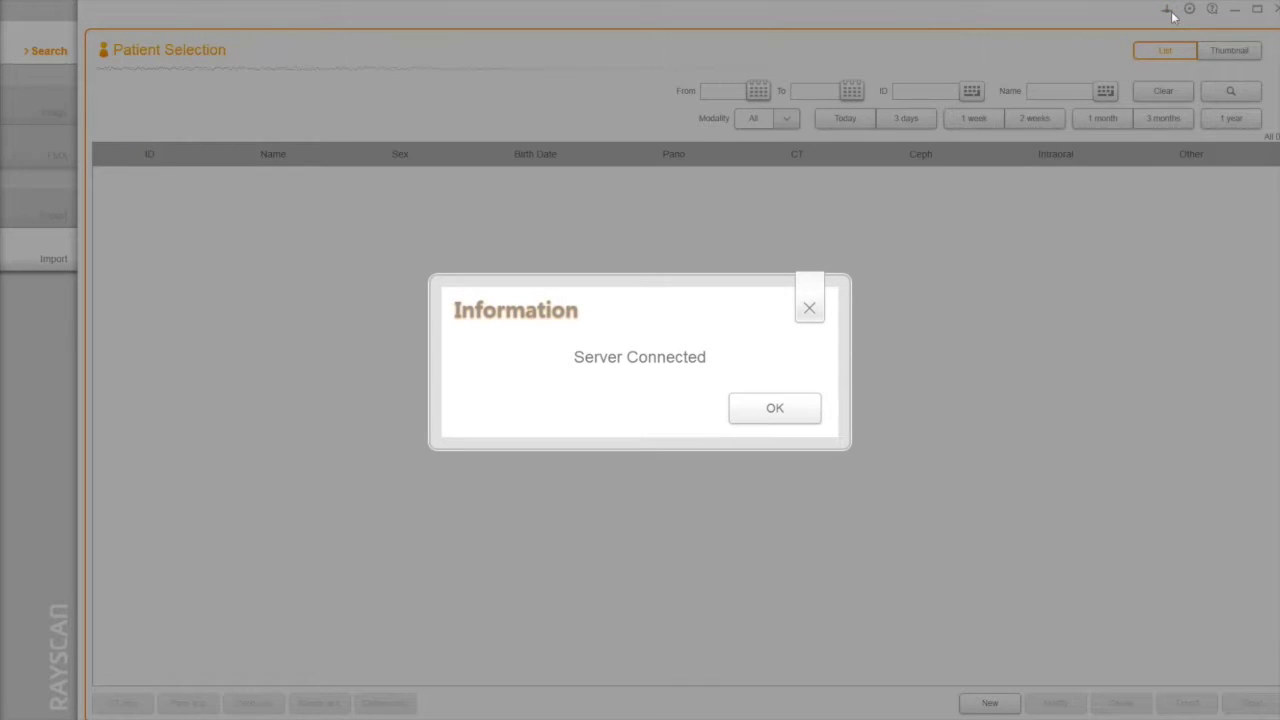
{"action": "left_click", "coordinate": [775, 408]}
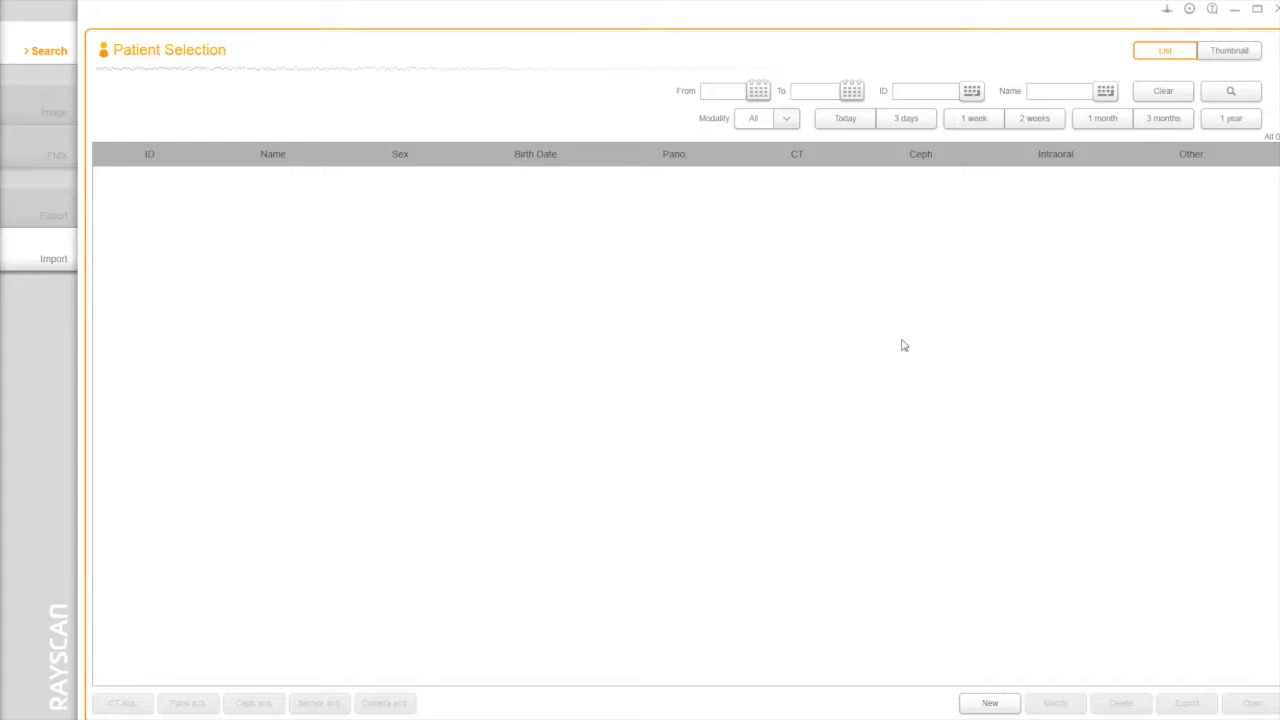
{"action": "left_click", "coordinate": [1188, 12]}
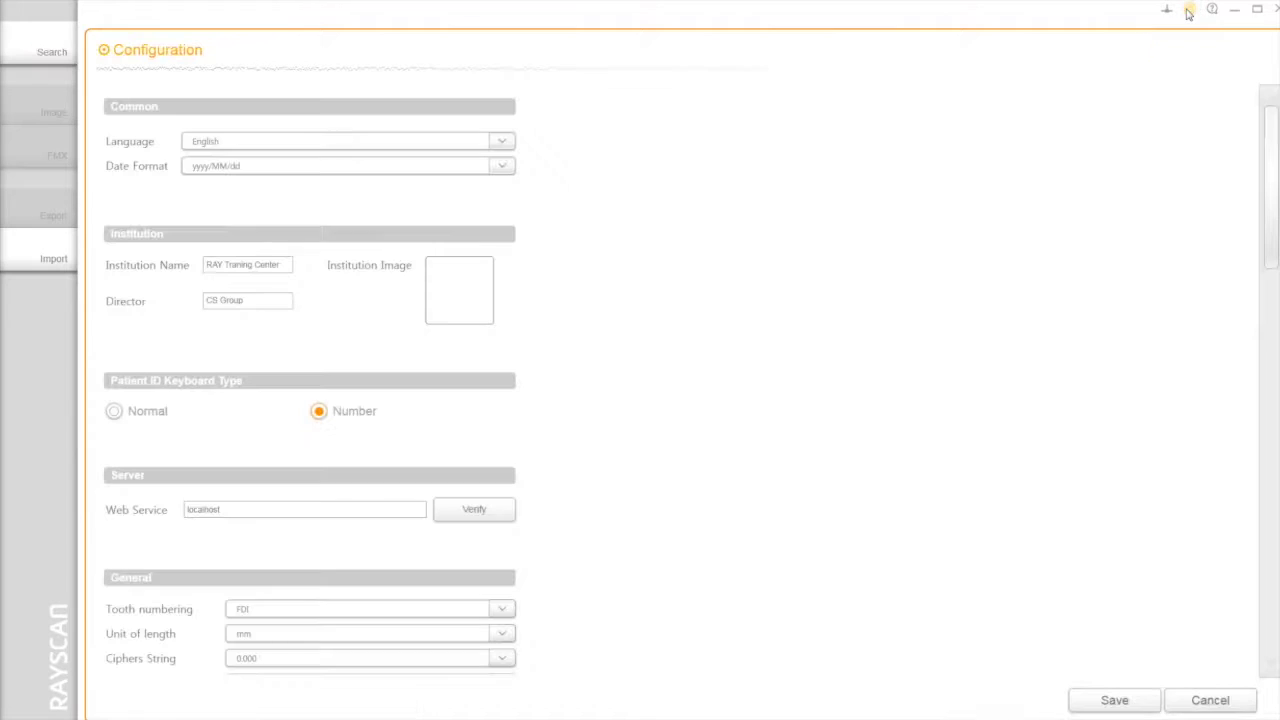
{"action": "left_click", "coordinate": [503, 143]}
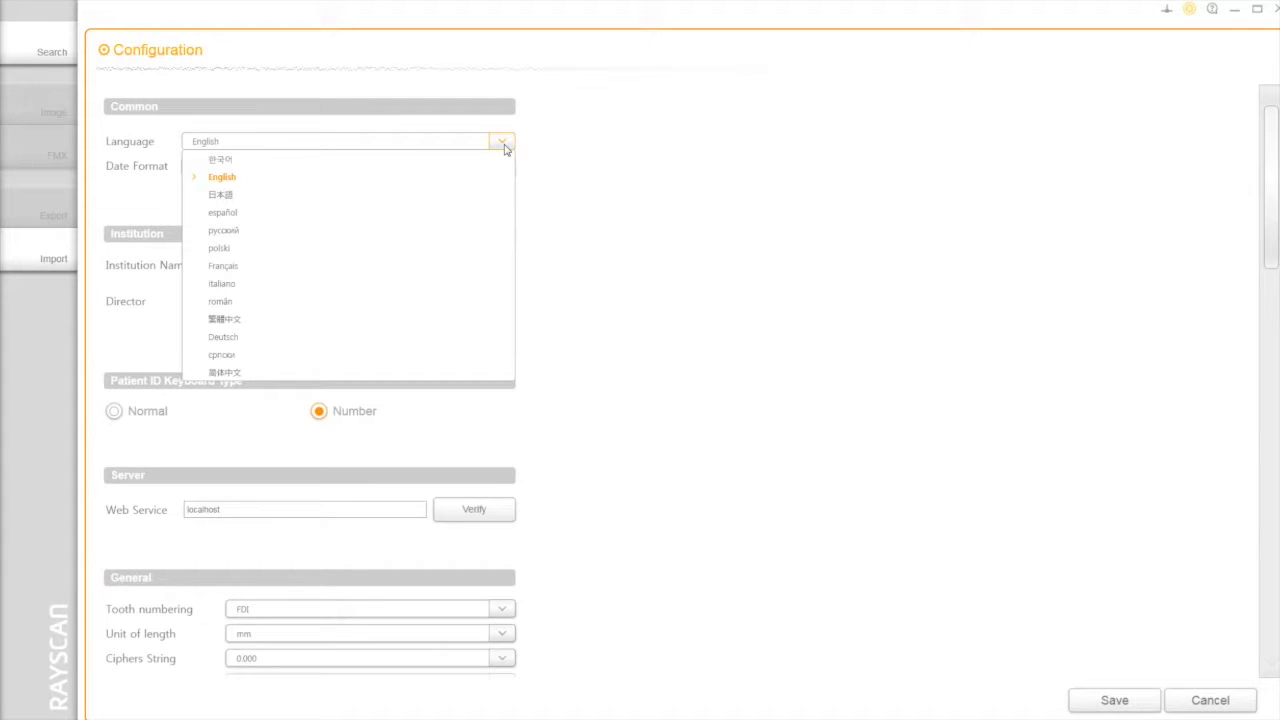
{"action": "left_click", "coordinate": [505, 146]}
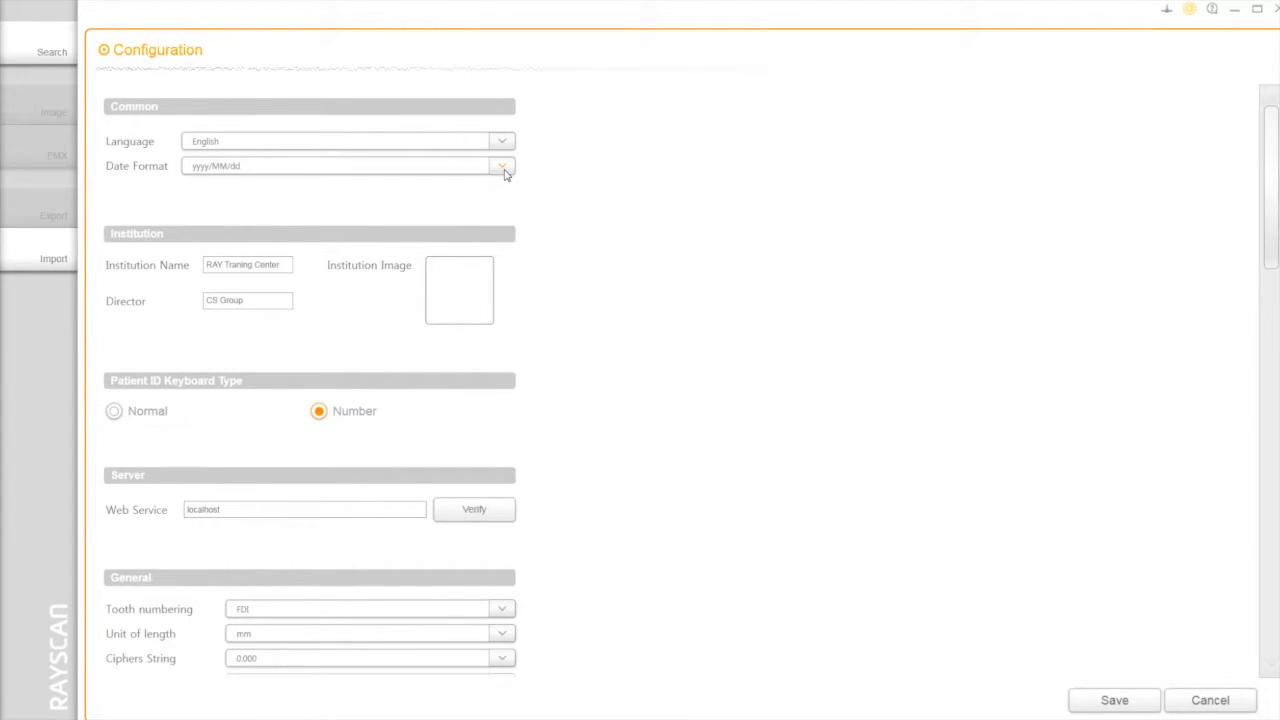
{"action": "left_click", "coordinate": [505, 170]}
{"action": "left_click", "coordinate": [400, 198]}
{"action": "left_click", "coordinate": [282, 265]}
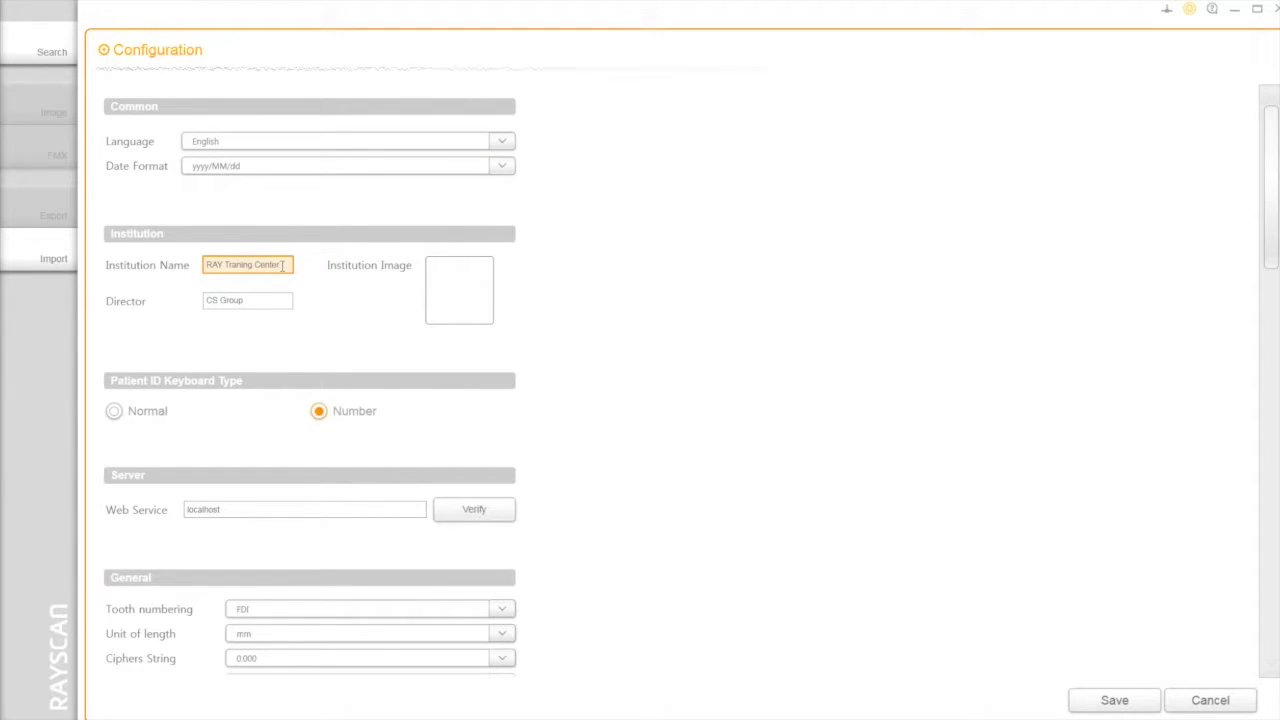
{"action": "left_click", "coordinate": [271, 302]}
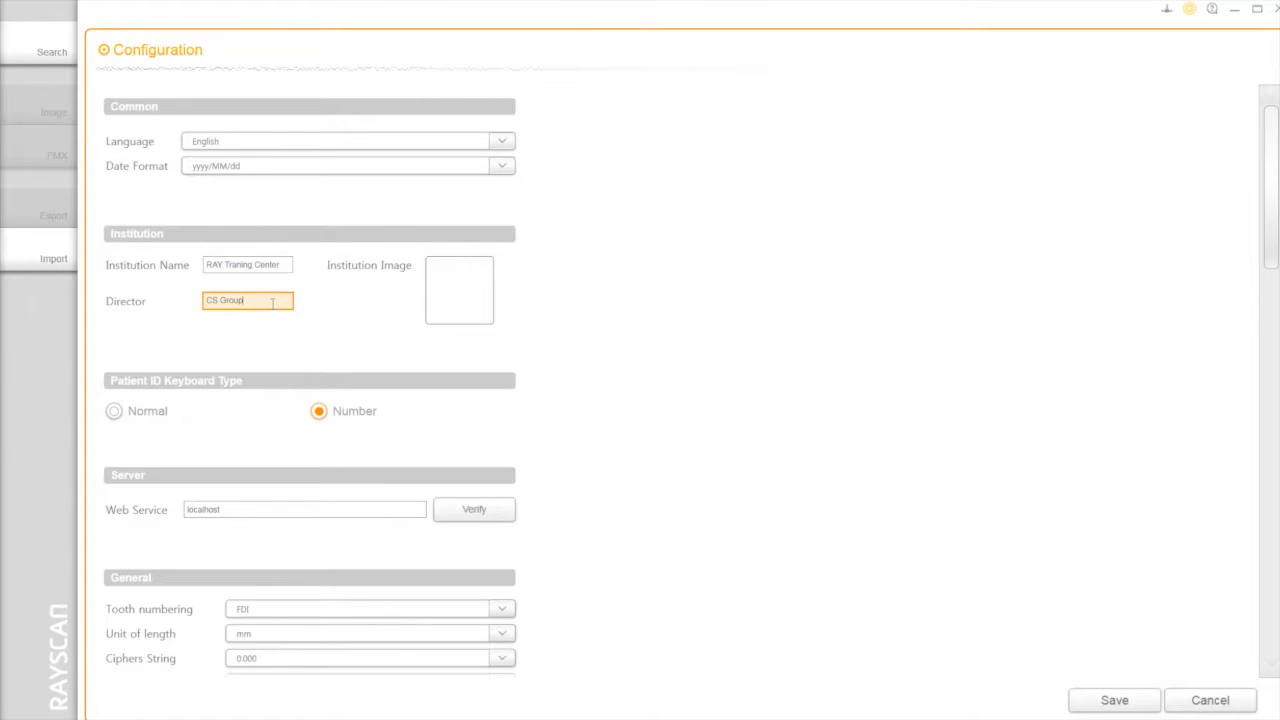
{"action": "mouse_move", "coordinate": [474, 297]}
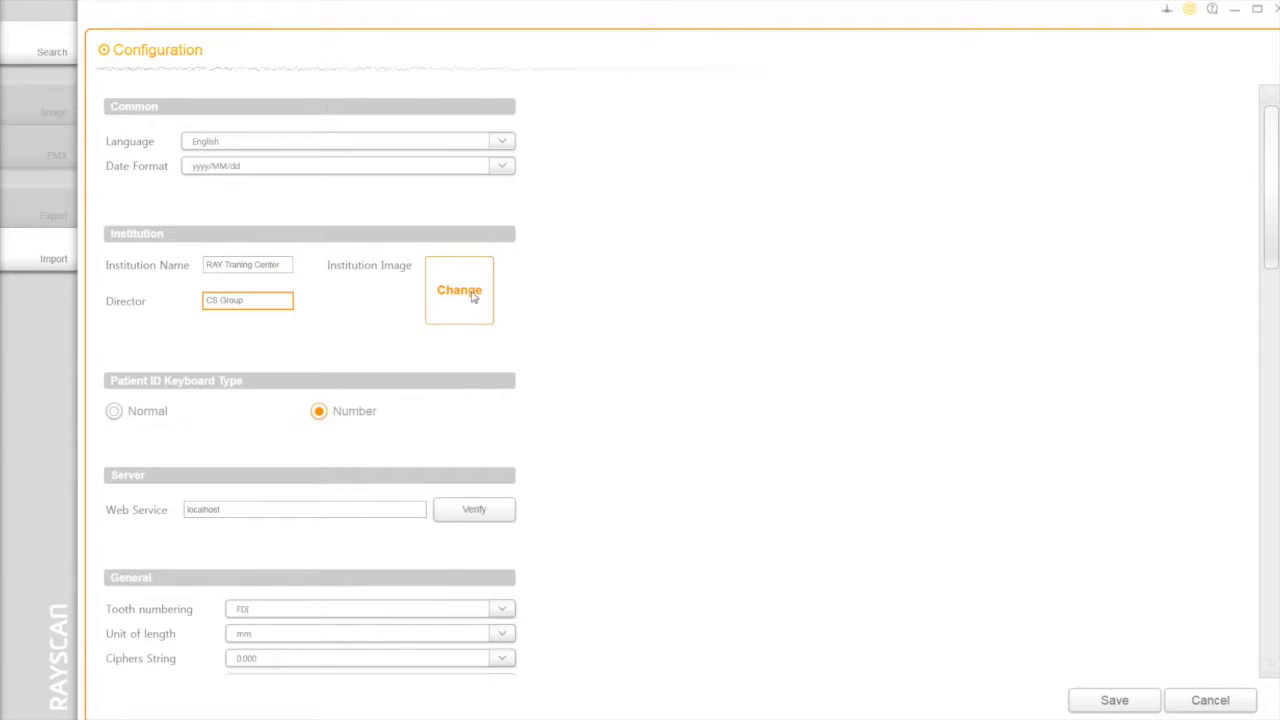
{"action": "scroll", "coordinate": [474, 297], "scroll_direction": "down", "scroll_amount": 3}
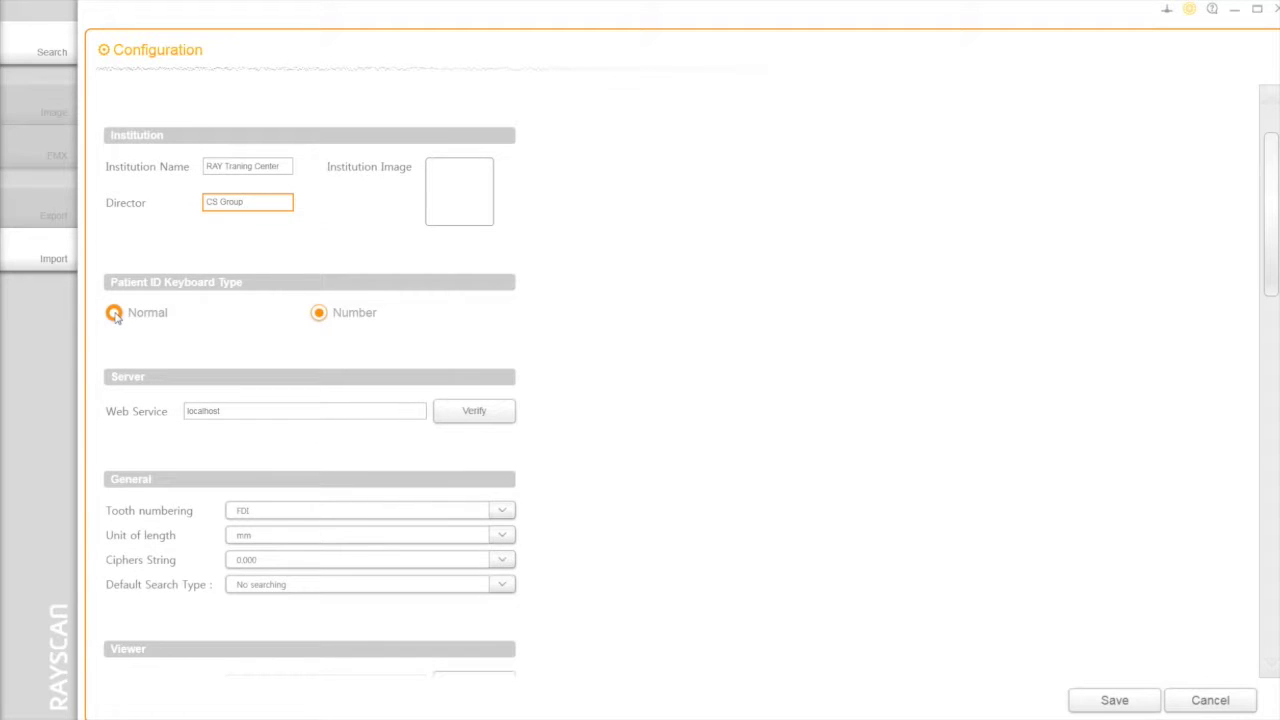
{"action": "left_click", "coordinate": [114, 314]}
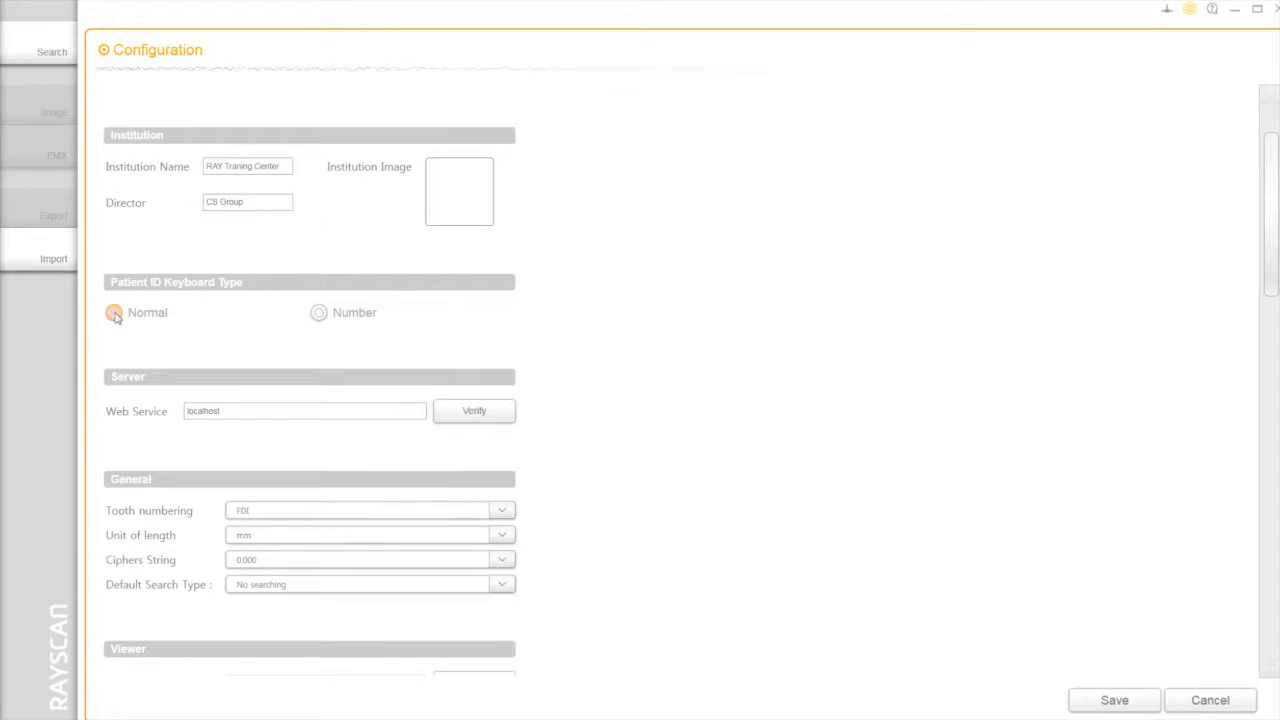
Switch patient ID entry back to numbers, keeping FDI tooth numbering and mm length units.
{"action": "left_click", "coordinate": [318, 314]}
{"action": "scroll", "coordinate": [605, 327], "scroll_direction": "down", "scroll_amount": 8}
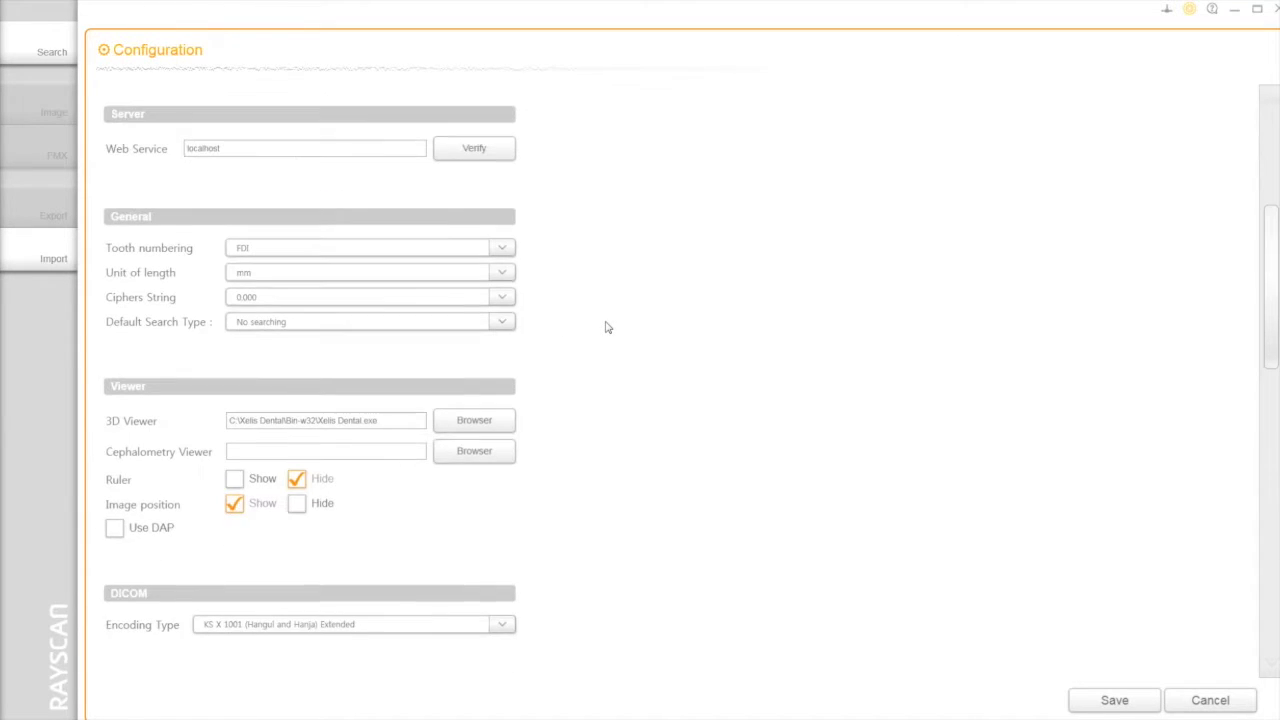
{"action": "left_click", "coordinate": [504, 249]}
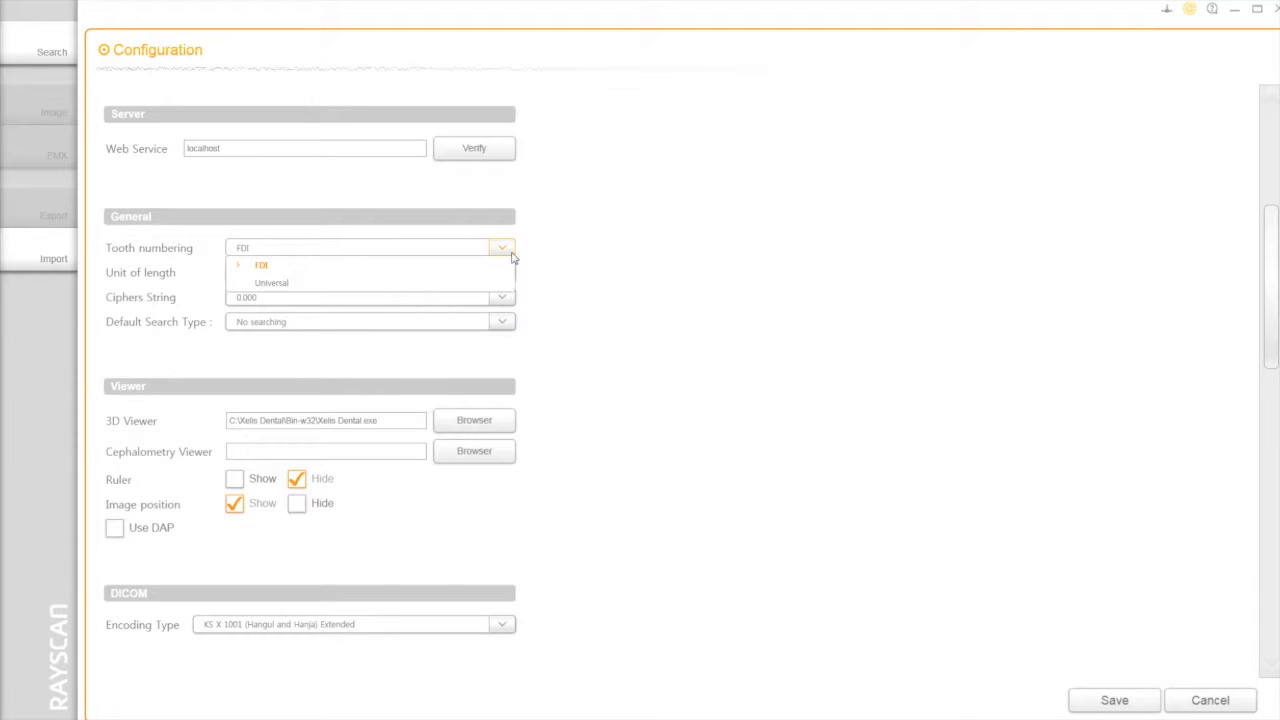
{"action": "left_click", "coordinate": [512, 258]}
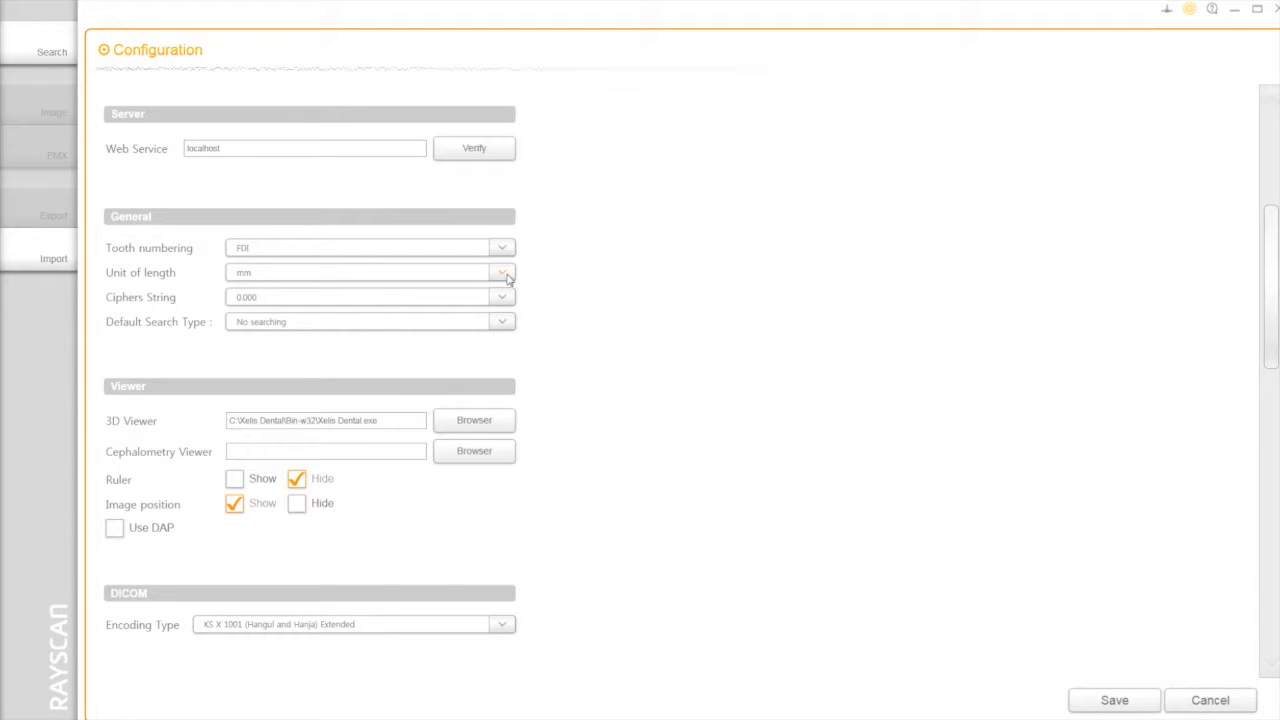
{"action": "left_click", "coordinate": [506, 277]}
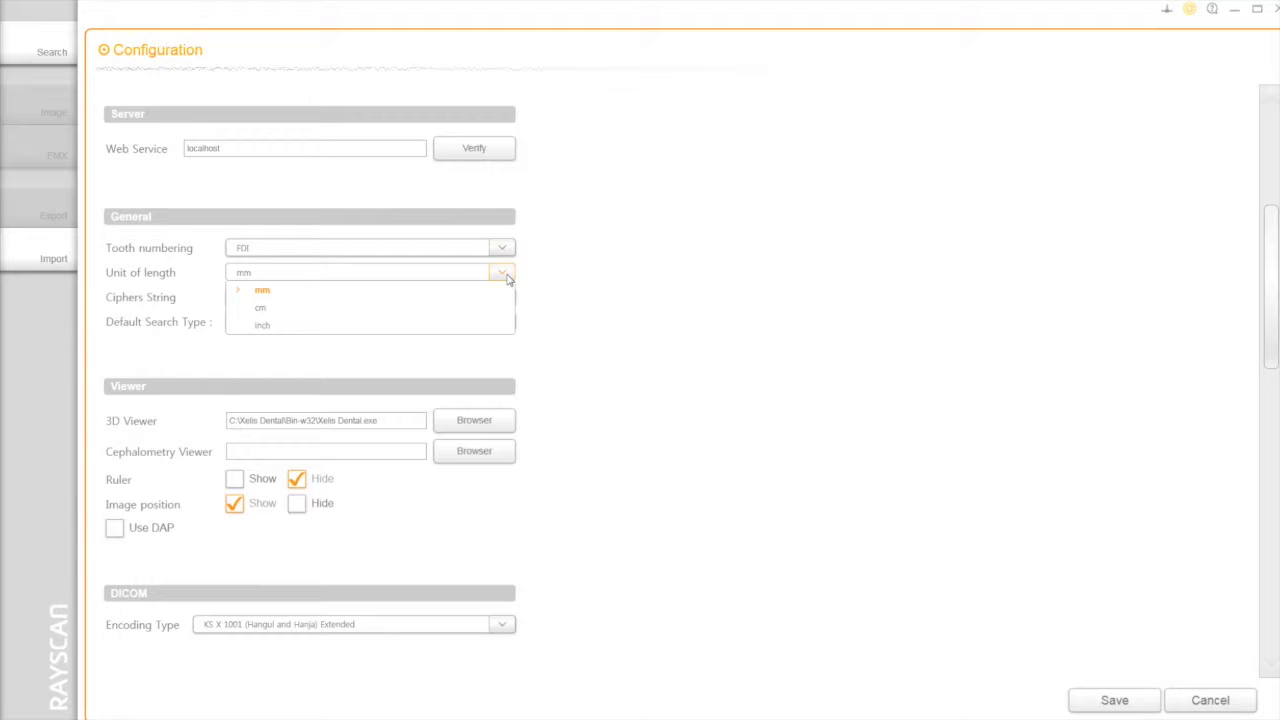
{"action": "left_click", "coordinate": [507, 279]}
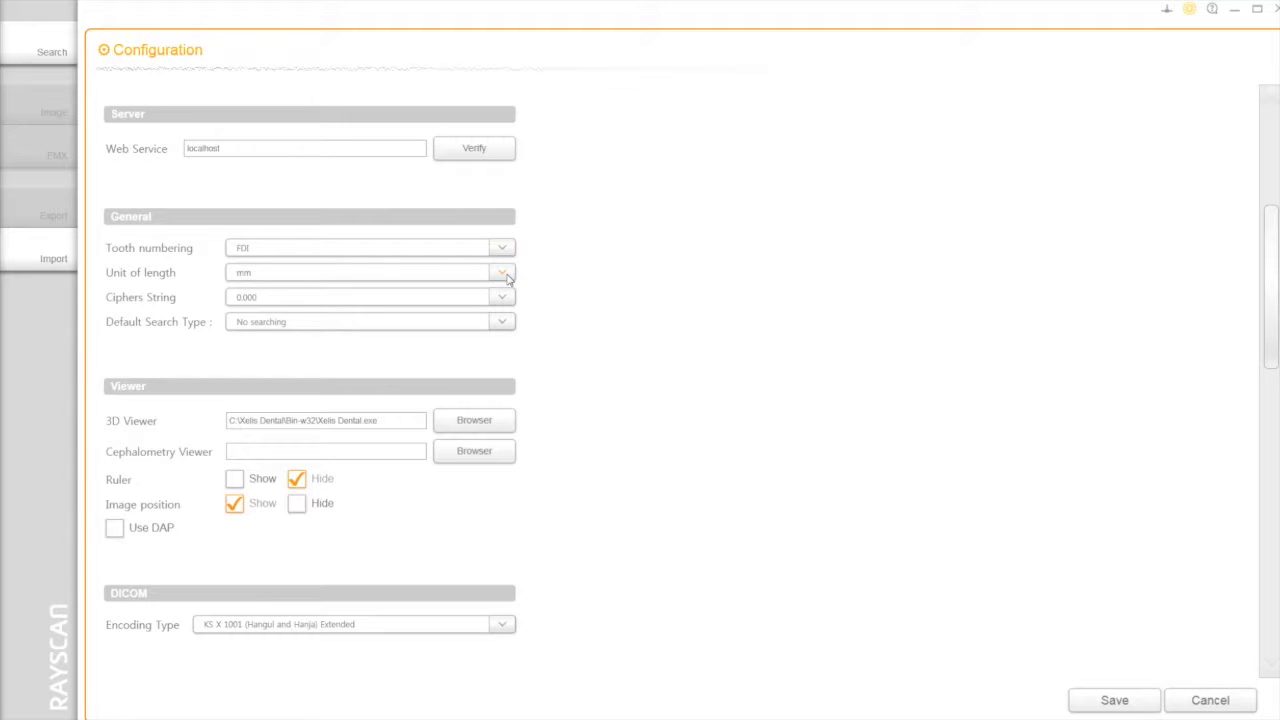
{"action": "scroll", "coordinate": [600, 294], "scroll_direction": "down", "scroll_amount": 1}
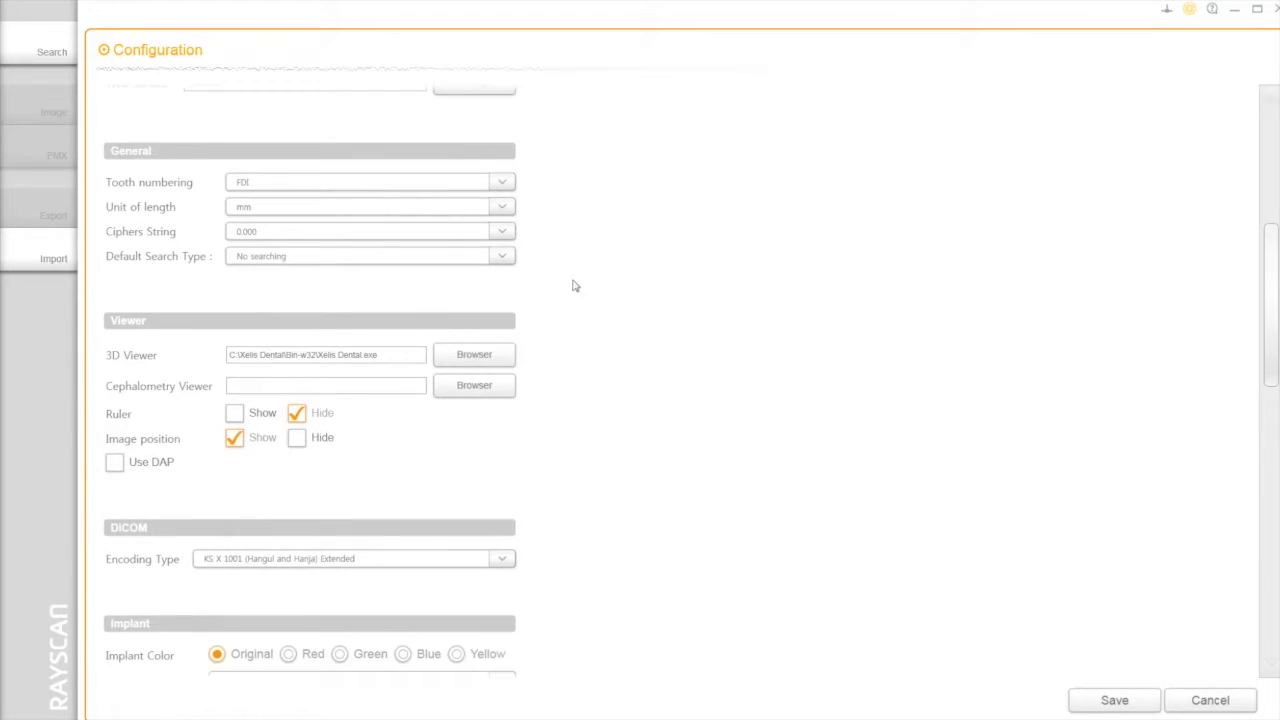
Set Default Search Type to Searching today patients and save the configuration.
{"action": "left_click", "coordinate": [503, 257]}
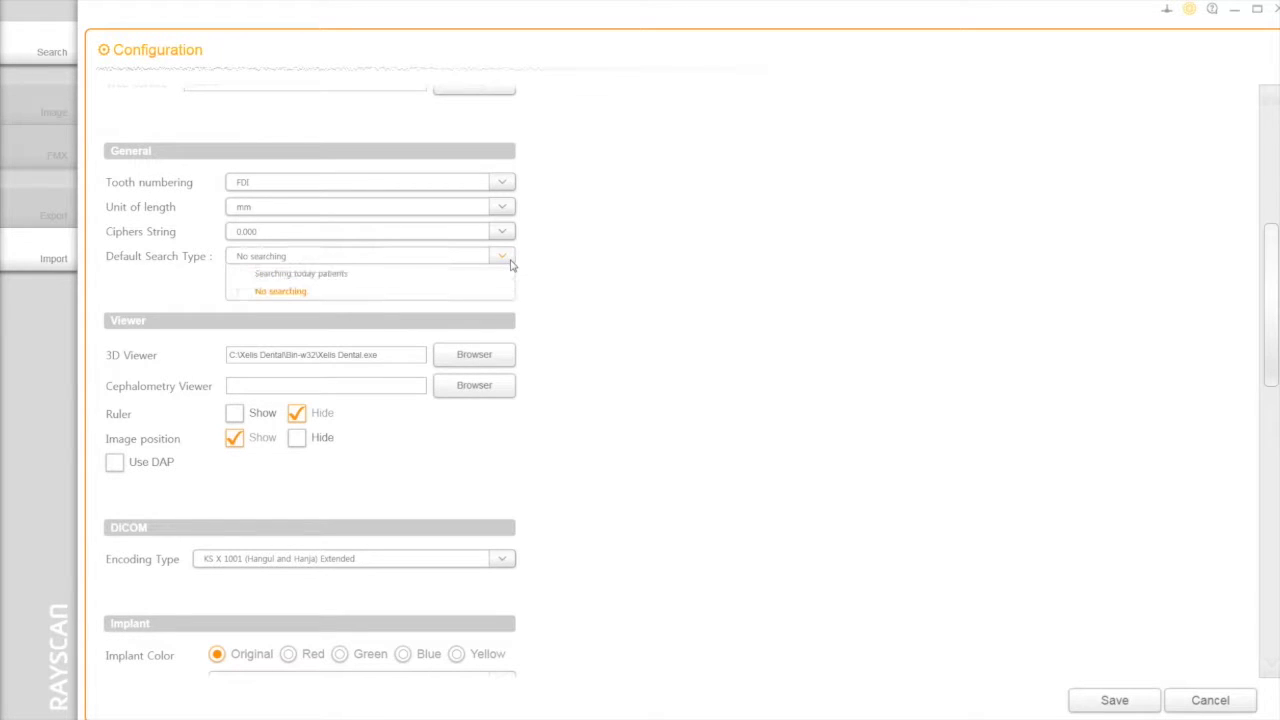
{"action": "scroll", "coordinate": [505, 276], "scroll_direction": "up", "scroll_amount": 1}
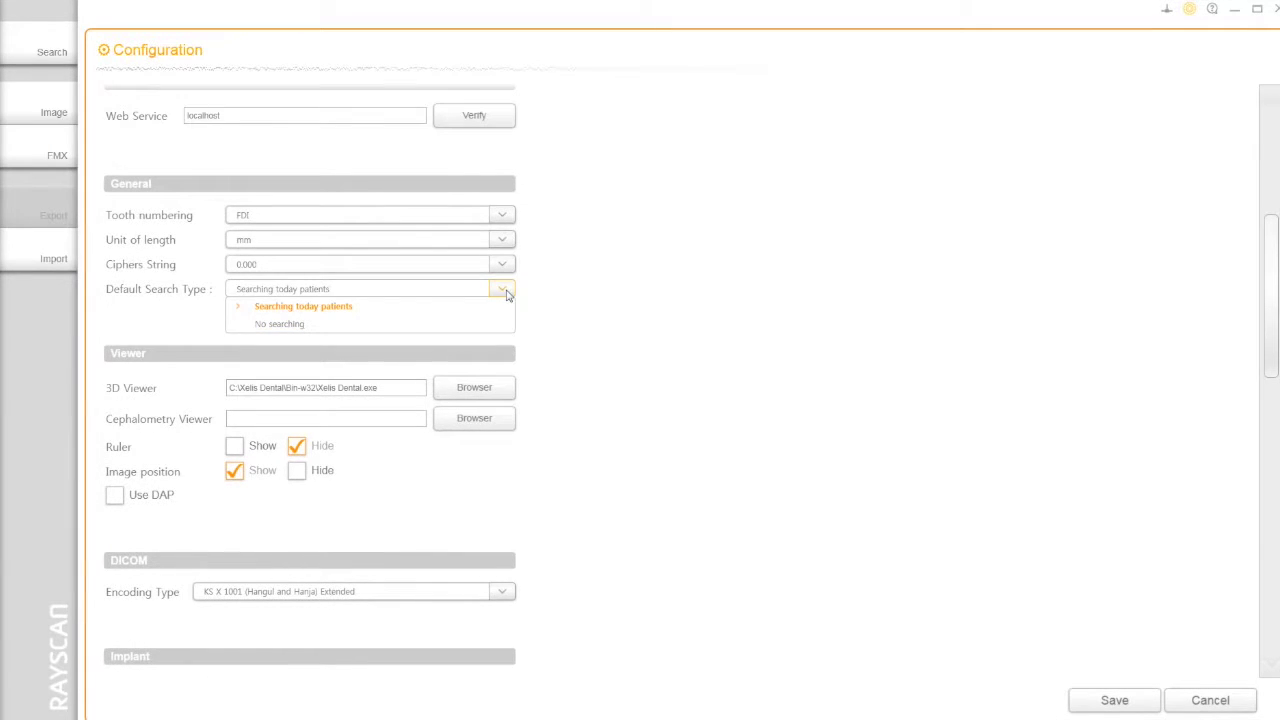
{"action": "left_click", "coordinate": [330, 307]}
{"action": "left_click", "coordinate": [1083, 711]}
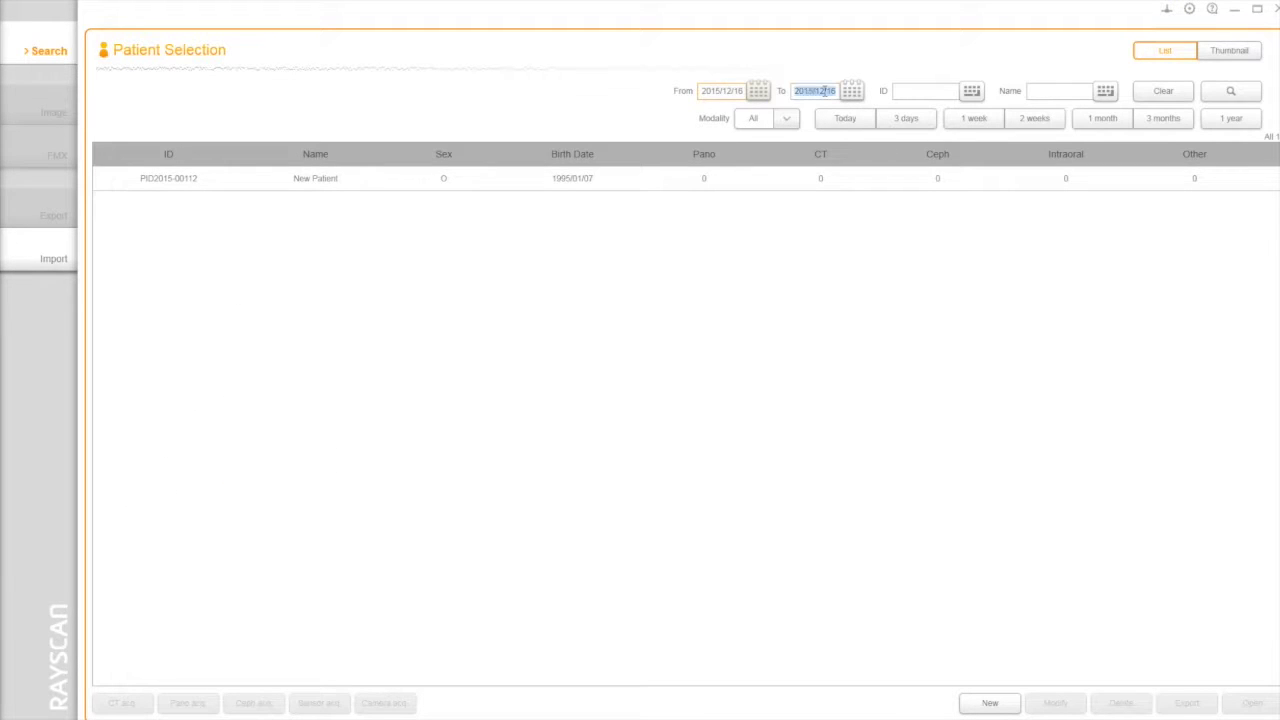
Change Default Search Type to No searching and save, returning to Patient Selection.
{"action": "left_click", "coordinate": [500, 420]}
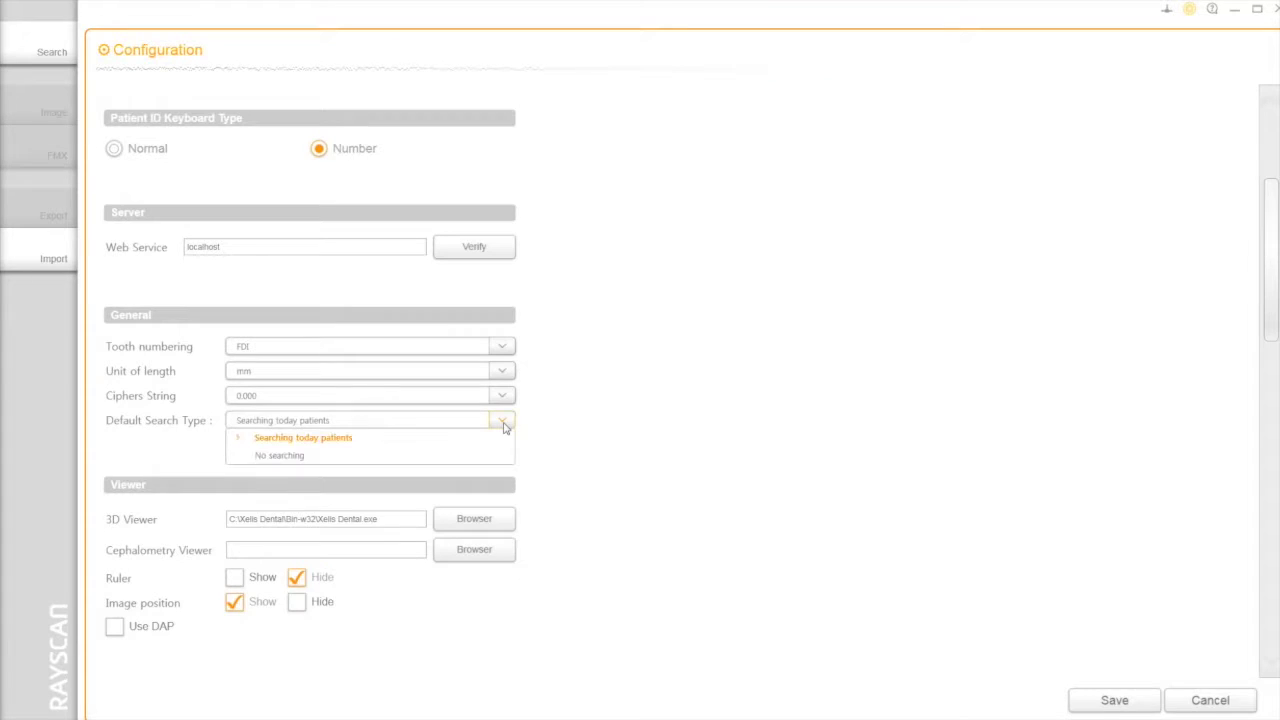
{"action": "left_click", "coordinate": [295, 463]}
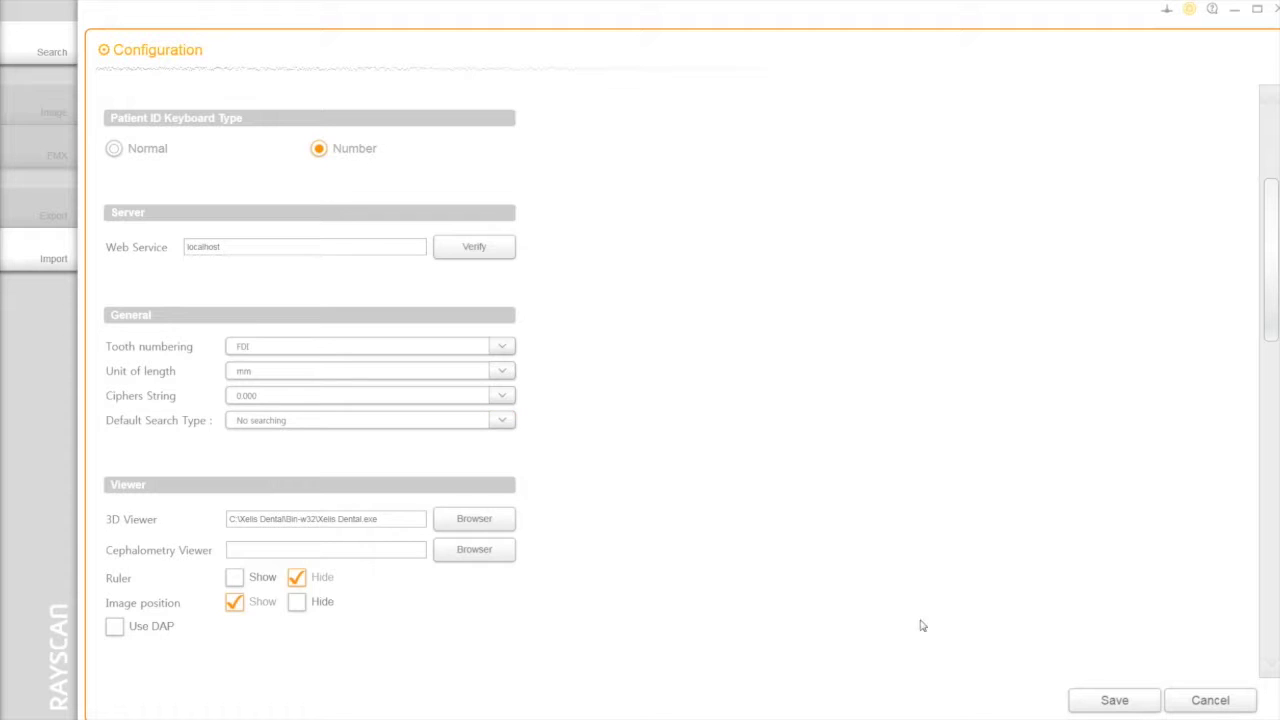
{"action": "left_click", "coordinate": [1076, 706]}
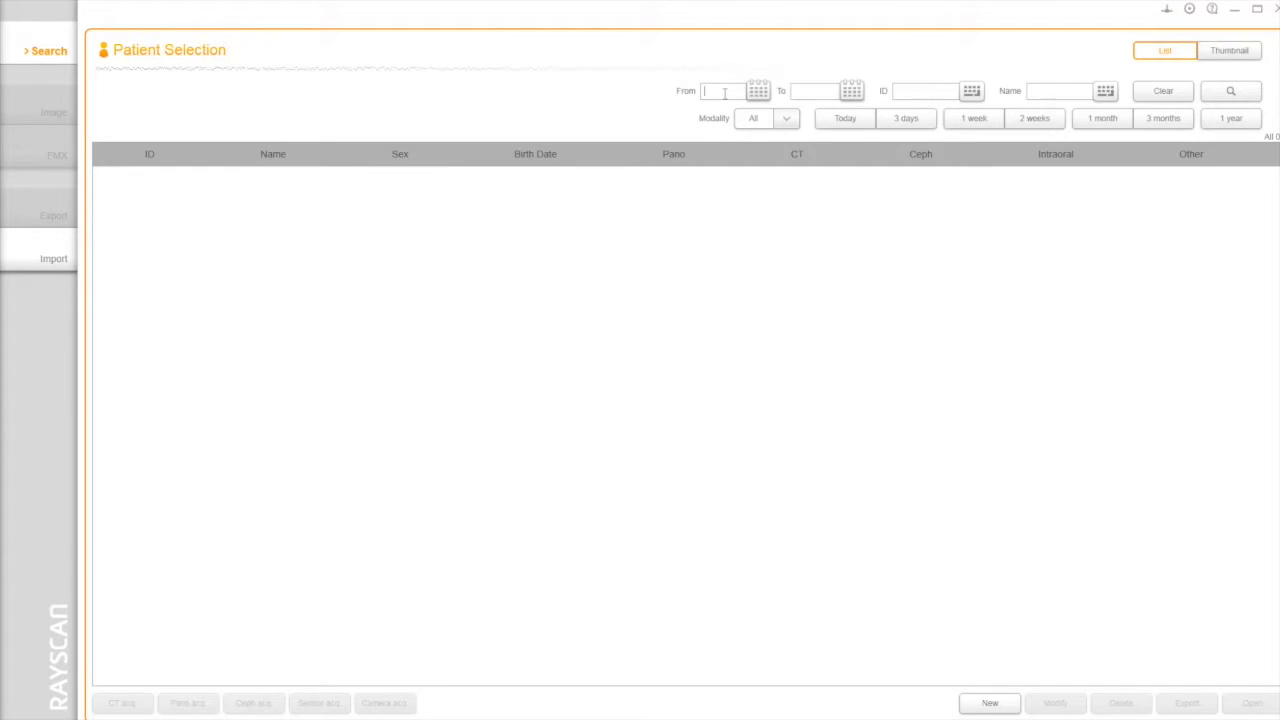
{"action": "left_click", "coordinate": [816, 93]}
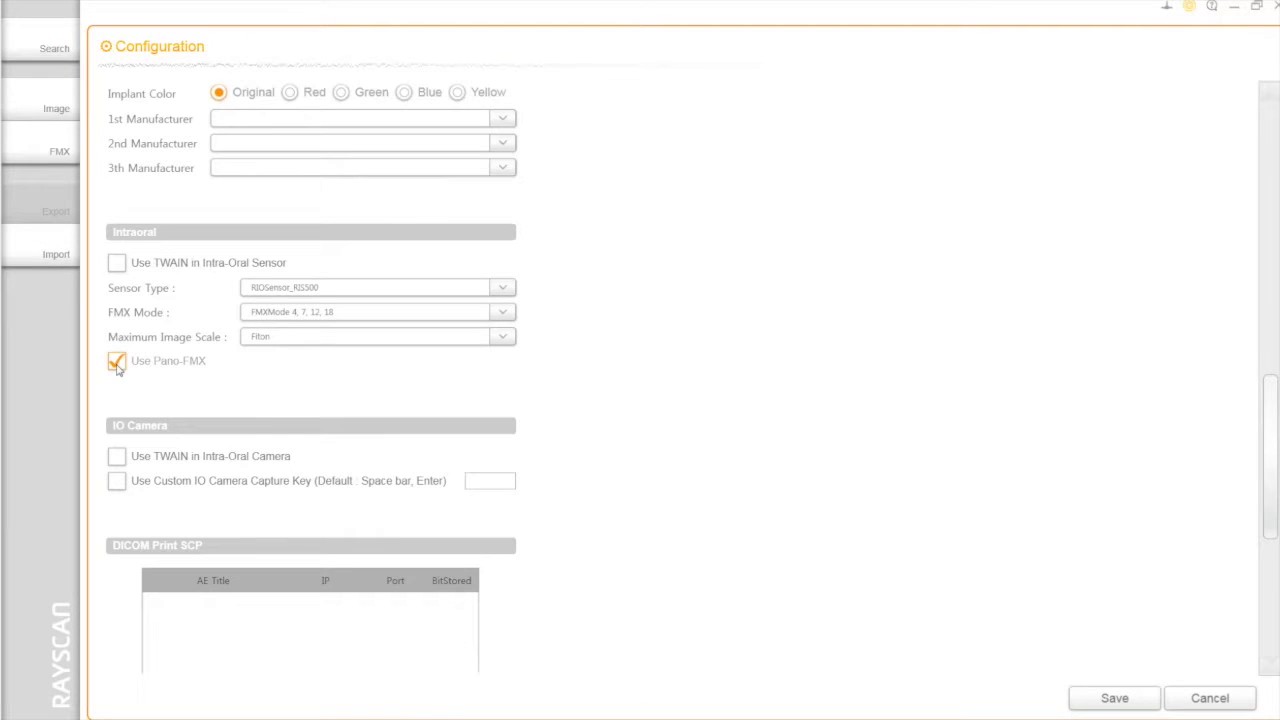
Save the Pano-FMX setting and open the patient's panoramic X-ray in the Image view.
{"action": "left_click", "coordinate": [1112, 698]}
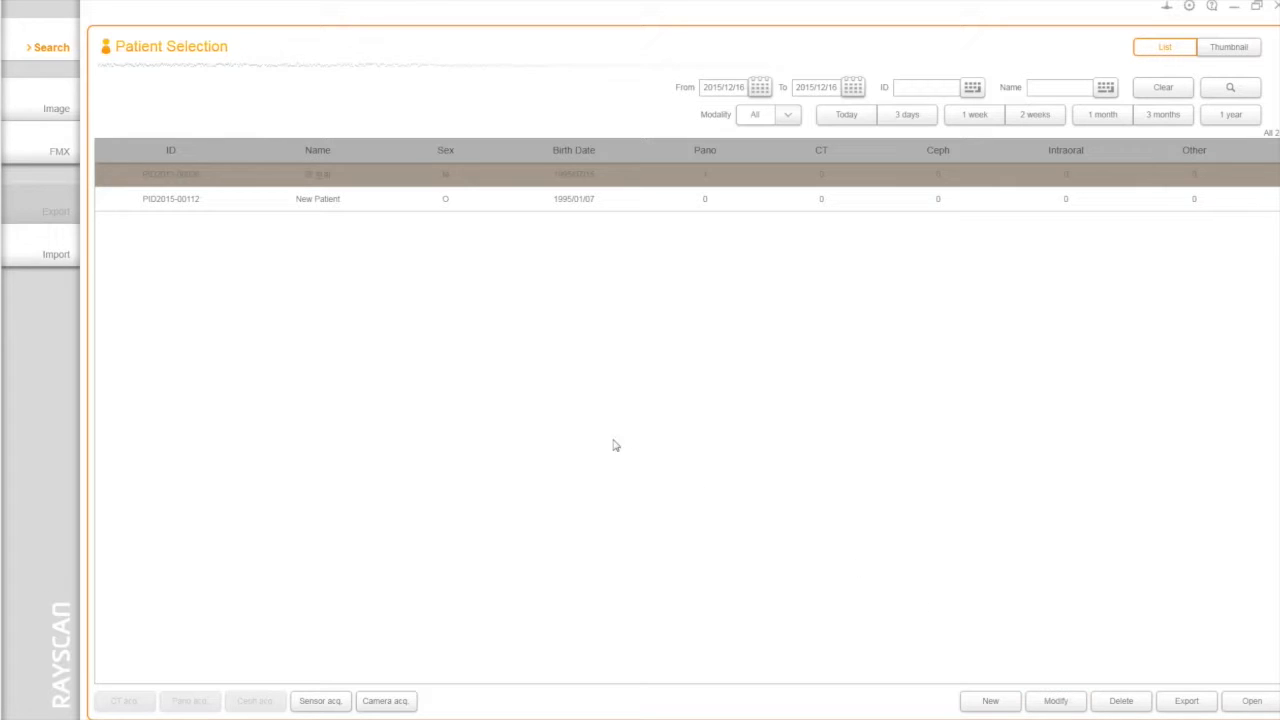
{"action": "double_click", "coordinate": [567, 174]}
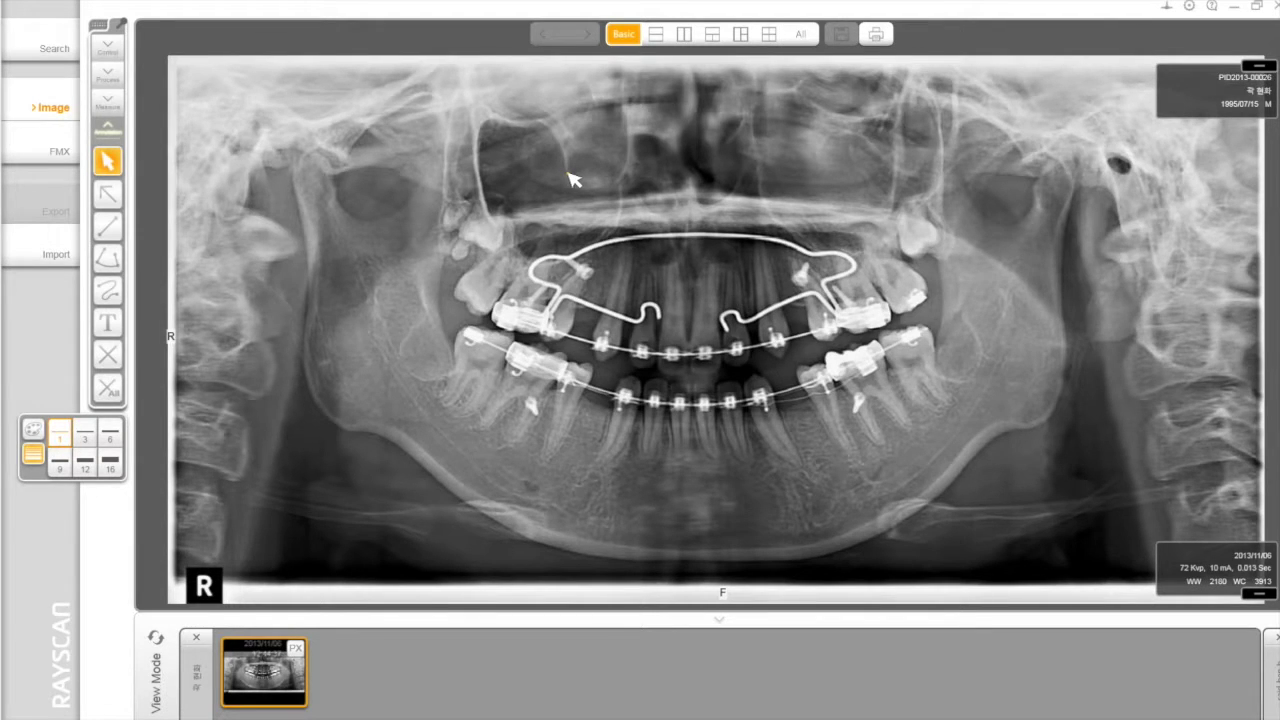
Build a full-mouth series from the panorama and raise both ends of the red arch curve.
{"action": "left_click", "coordinate": [298, 650]}
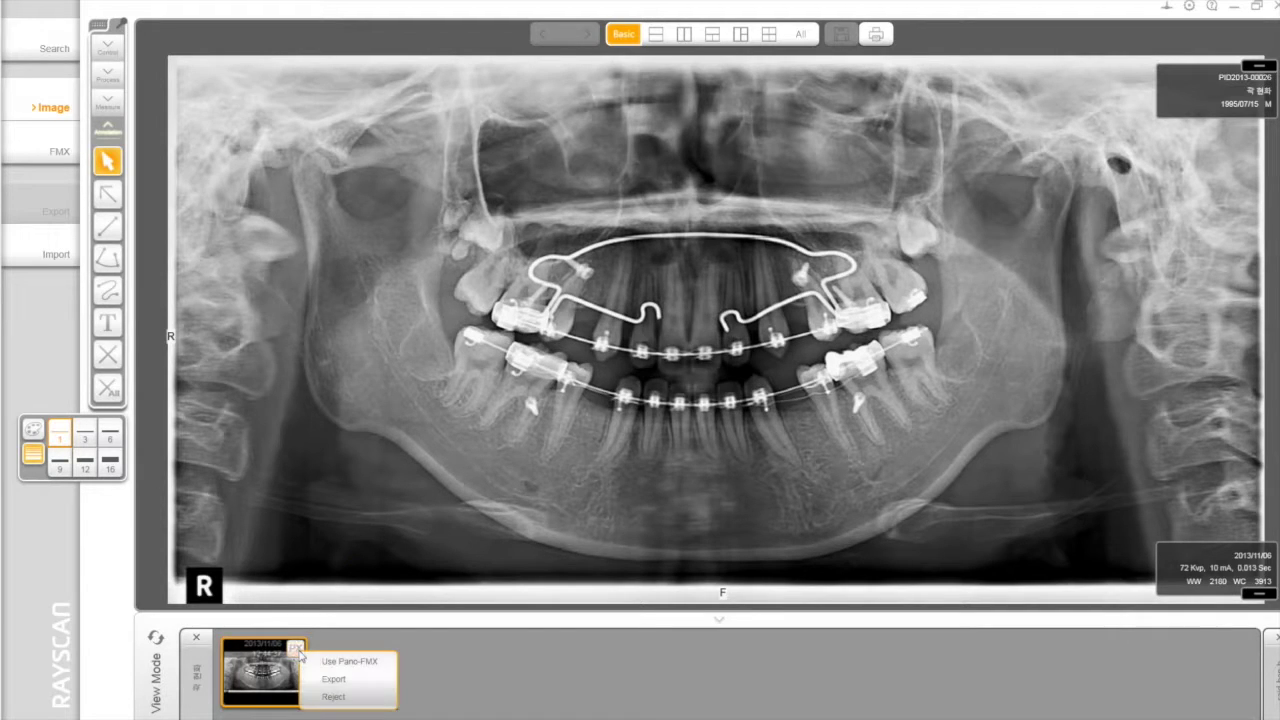
{"action": "left_click", "coordinate": [383, 663]}
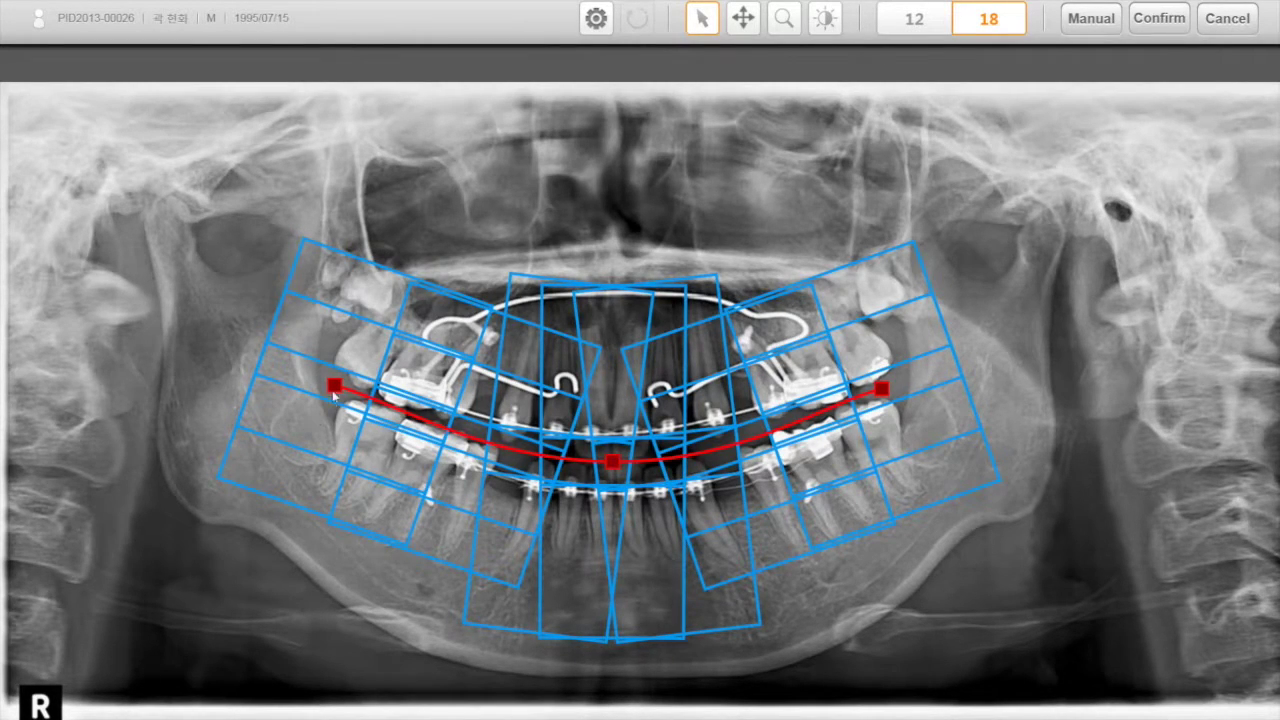
{"action": "left_click_drag", "start_coordinate": [335, 386], "coordinate": [331, 379]}
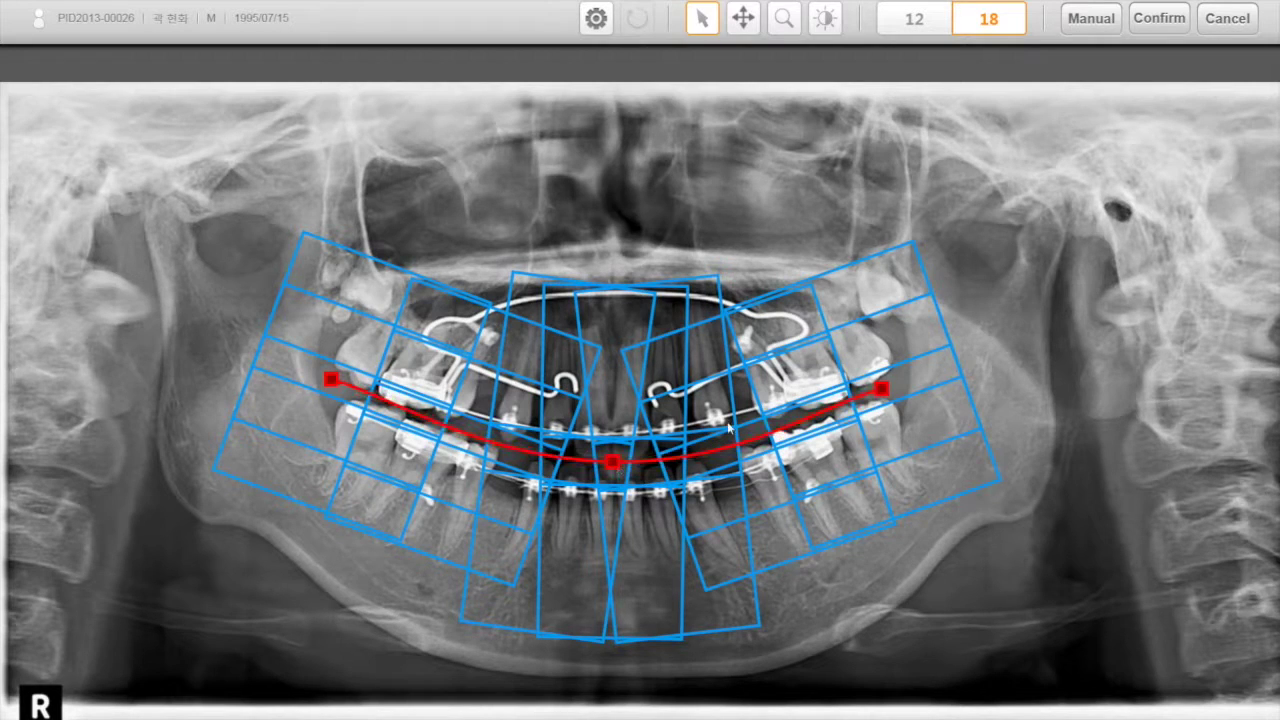
{"action": "left_click_drag", "start_coordinate": [880, 388], "coordinate": [895, 382]}
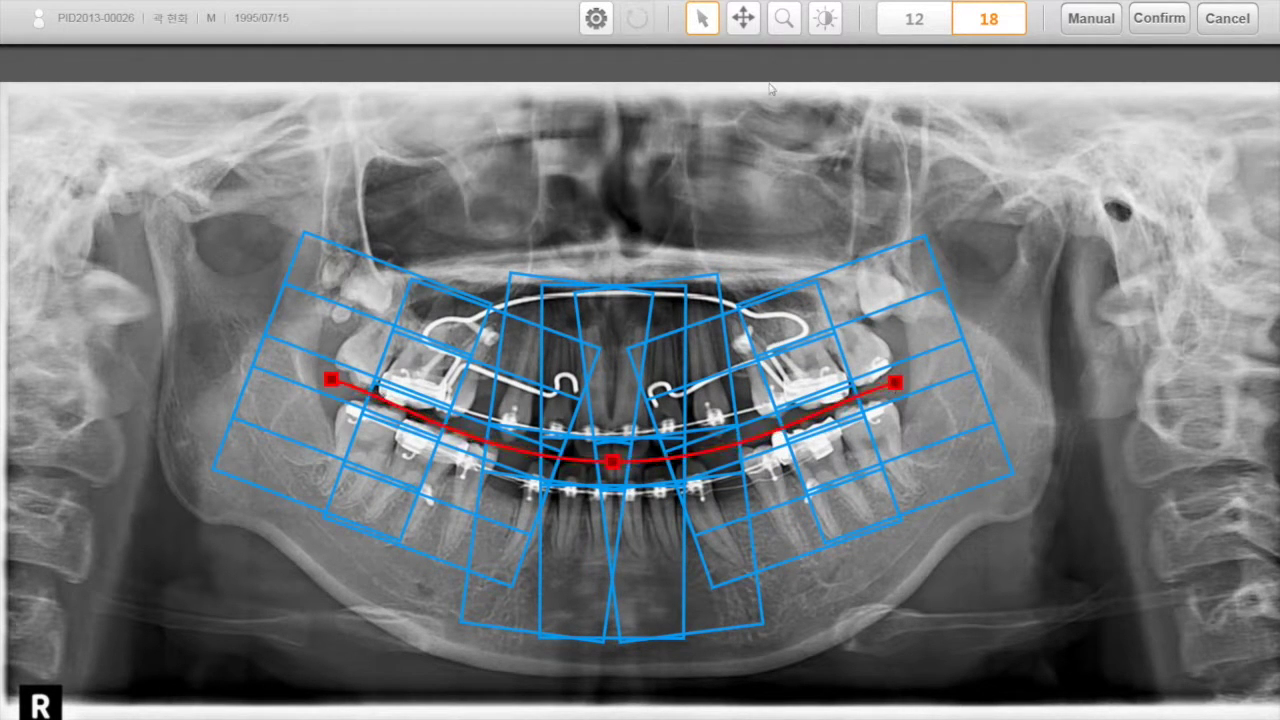
Pan and zoom the panoramic image, then adjust its brightness and contrast.
{"action": "left_click", "coordinate": [742, 18]}
{"action": "left_click_drag", "start_coordinate": [719, 133], "coordinate": [686, 139]}
{"action": "left_click", "coordinate": [784, 18]}
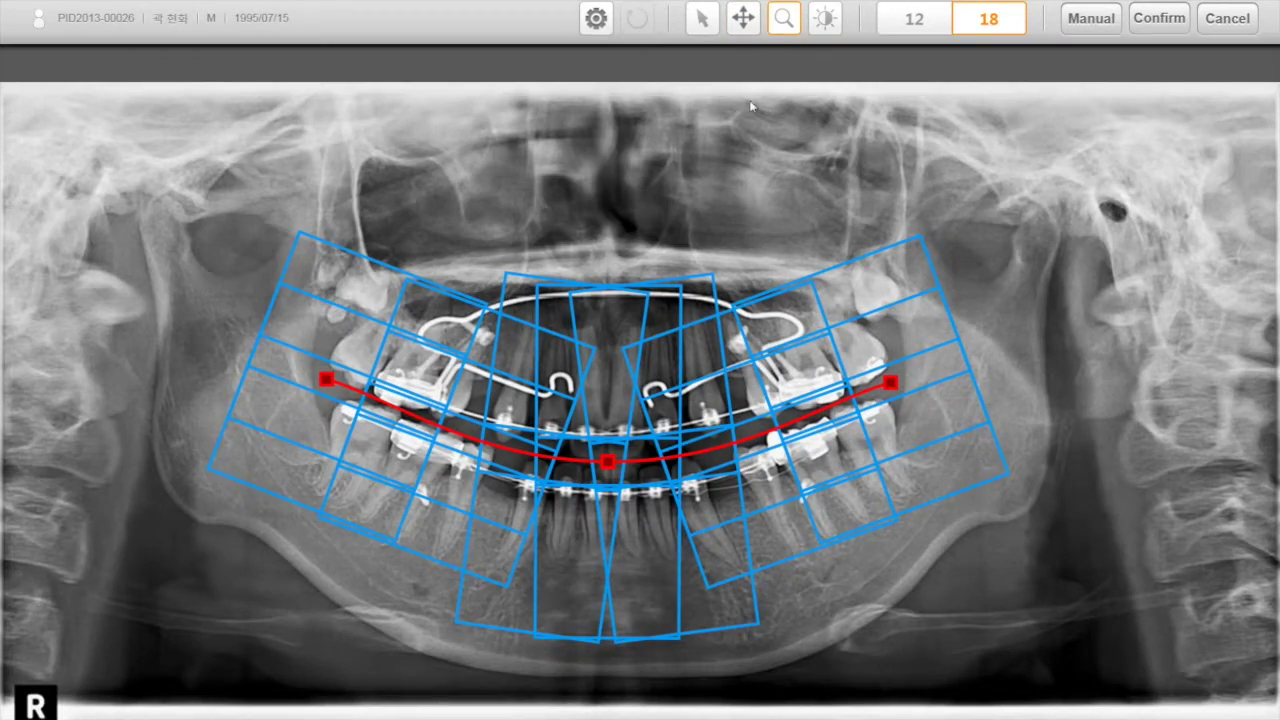
{"action": "left_click_drag", "start_coordinate": [751, 106], "coordinate": [654, 176]}
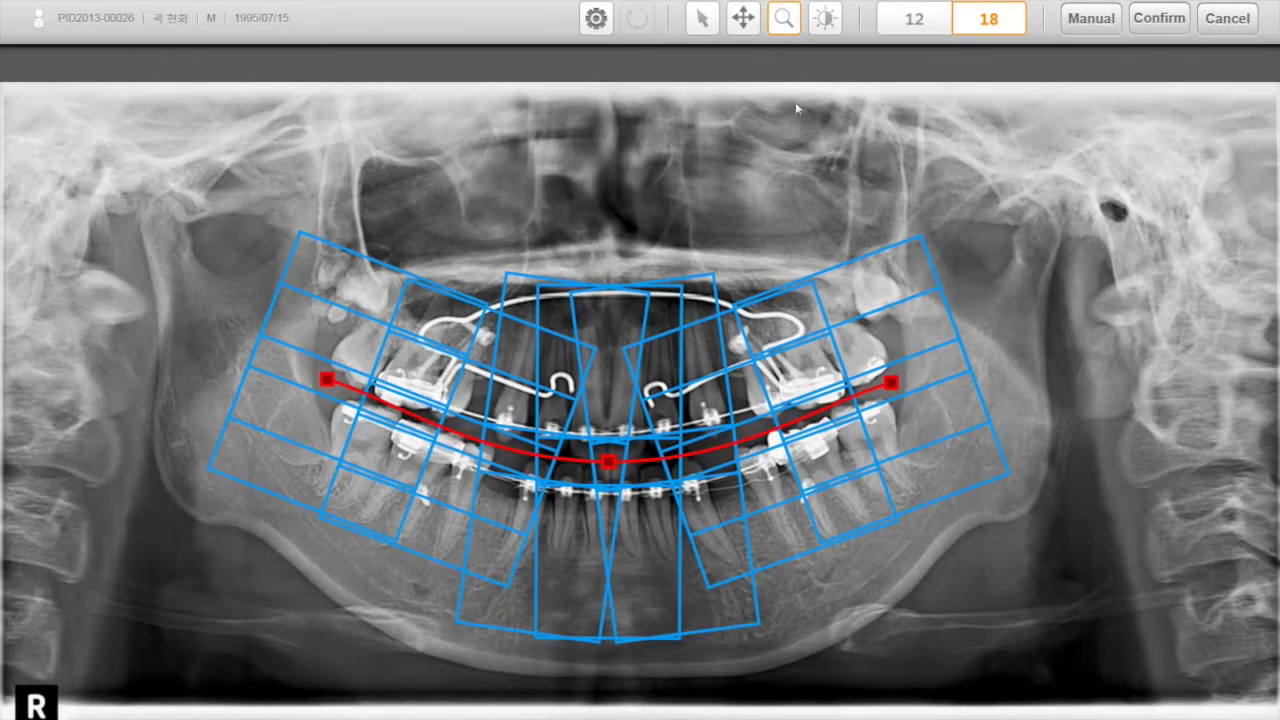
{"action": "left_click", "coordinate": [824, 18]}
{"action": "left_click_drag", "start_coordinate": [952, 175], "coordinate": [1062, 235]}
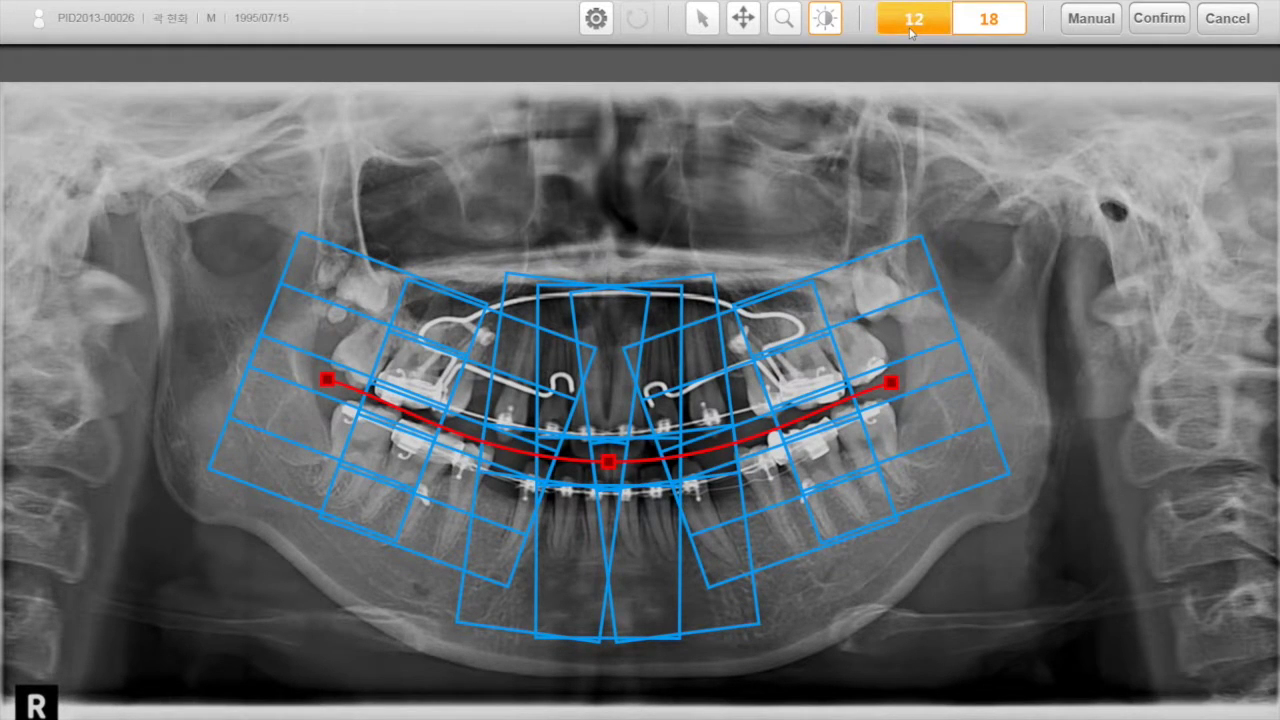
In Manual mode, move tooth region 11's box over the left molars and tilt it.
{"action": "left_click", "coordinate": [1085, 20]}
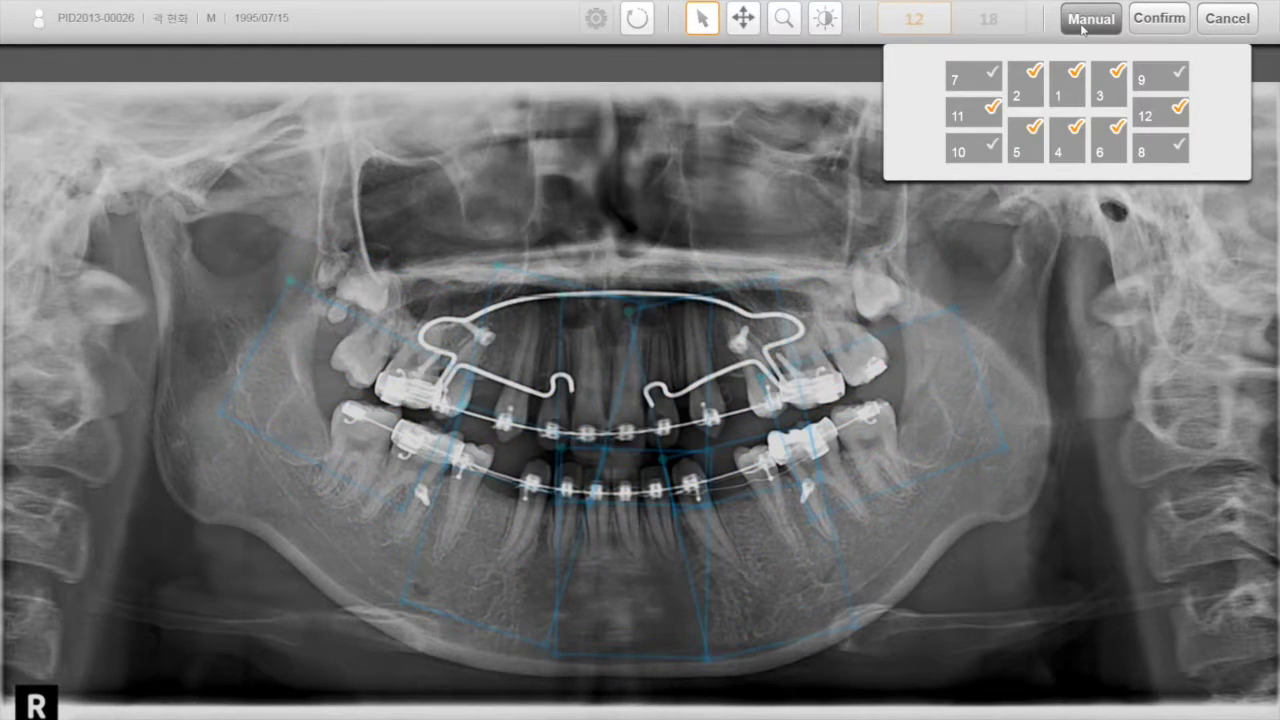
{"action": "left_click", "coordinate": [993, 112]}
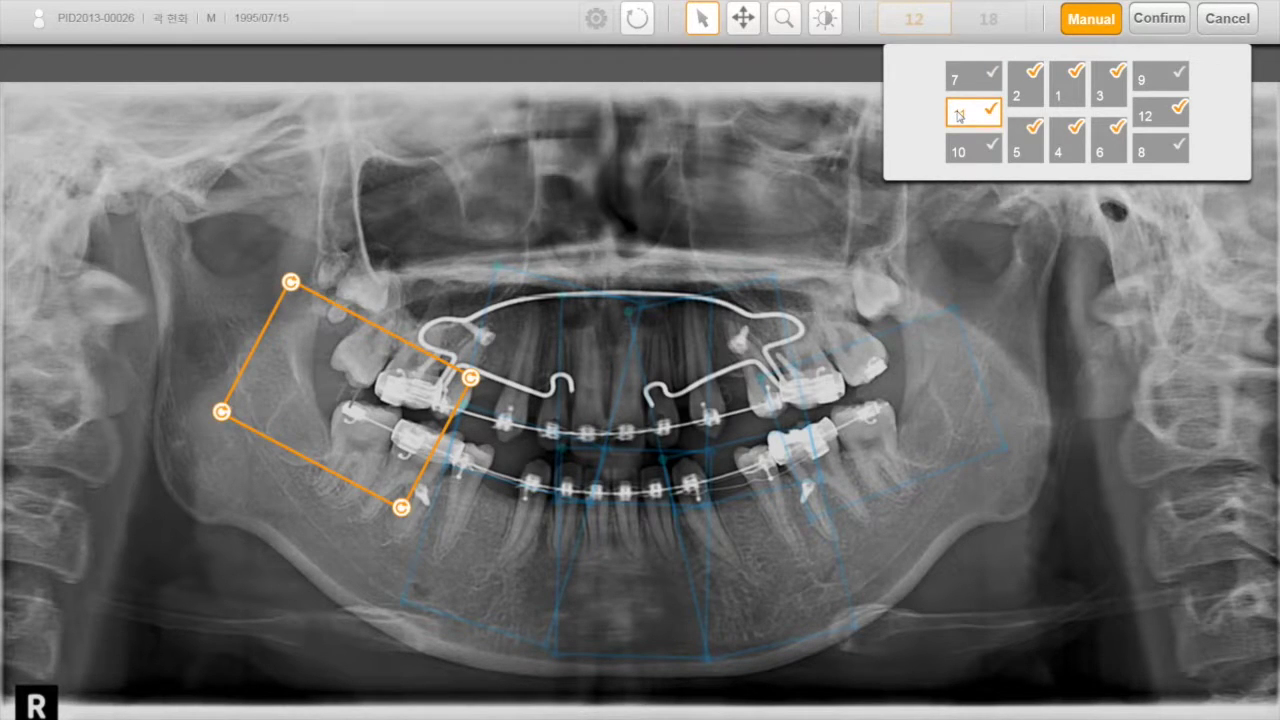
{"action": "mouse_move", "coordinate": [276, 320]}
{"action": "left_mouse_down"}
{"action": "mouse_move", "coordinate": [282, 340]}
{"action": "mouse_move", "coordinate": [287, 318]}
{"action": "left_mouse_up"}
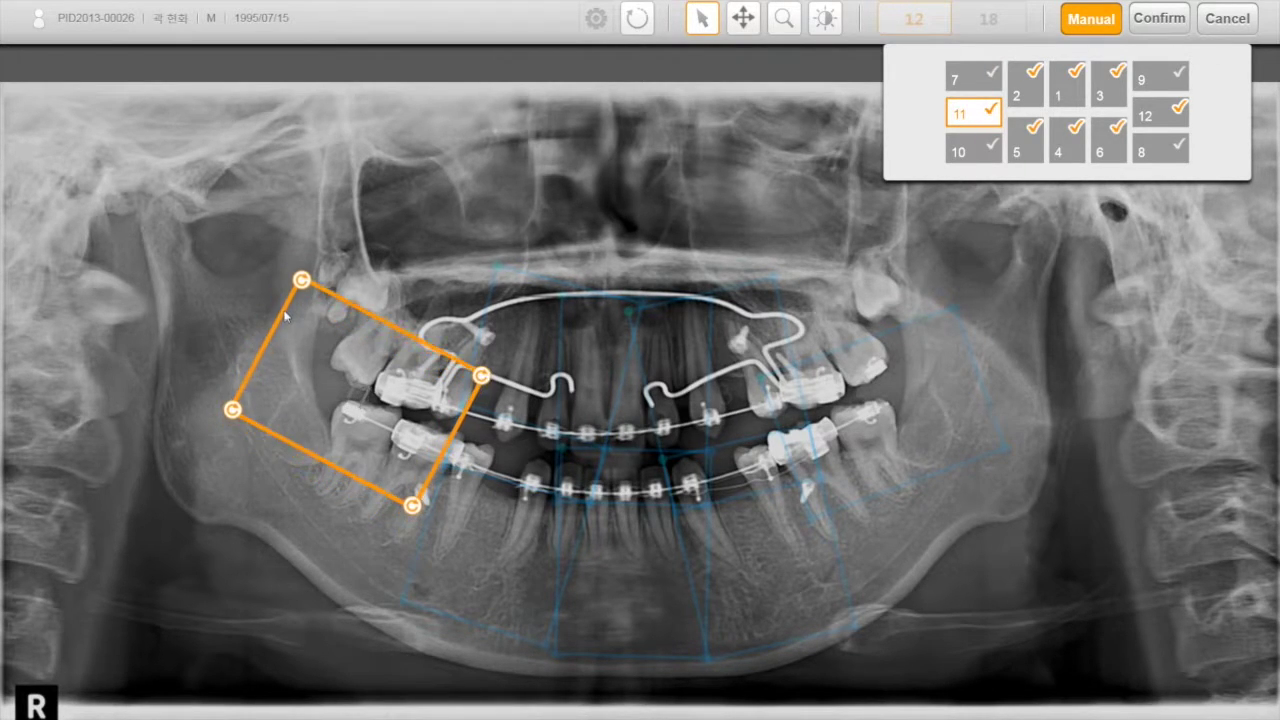
{"action": "mouse_move", "coordinate": [230, 414]}
{"action": "left_mouse_down"}
{"action": "mouse_move", "coordinate": [231, 386]}
{"action": "mouse_move", "coordinate": [226, 422]}
{"action": "left_mouse_up"}
Save the eight extracted FMX images, then rotate the 52,51,61,62 and 82,81,71,72 crops 90°.
{"action": "left_click", "coordinate": [1159, 20]}
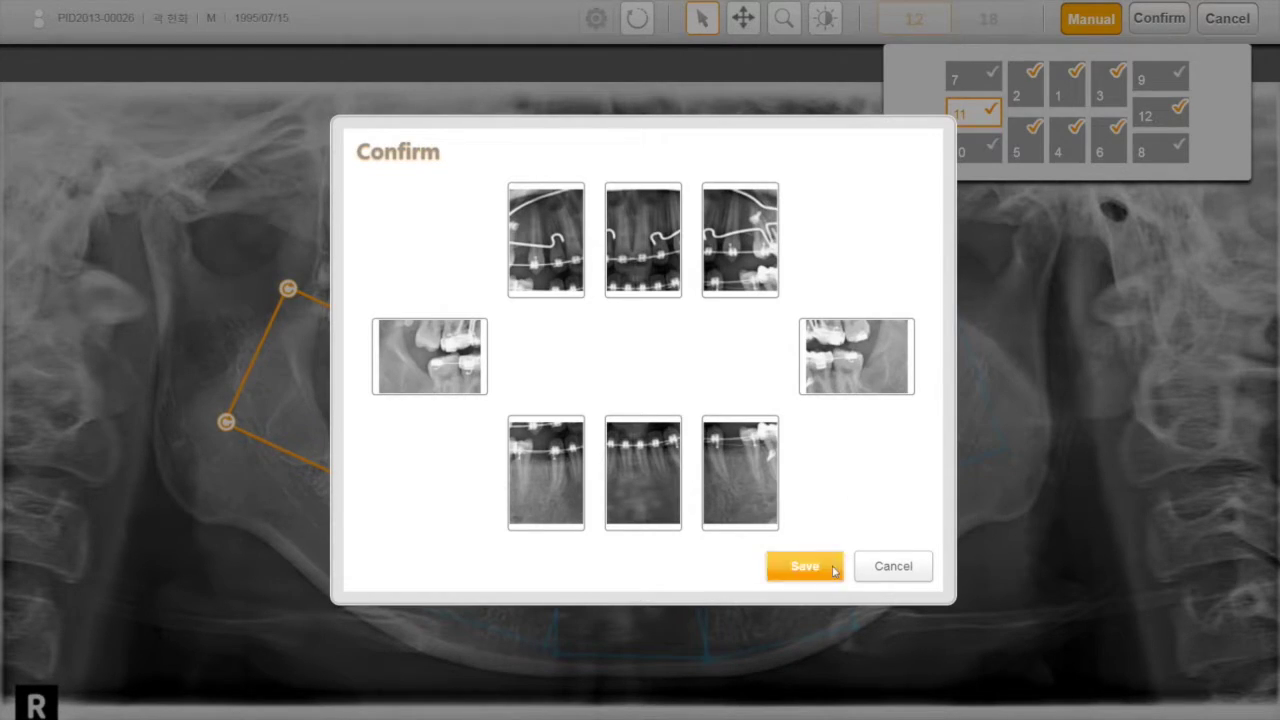
{"action": "left_click", "coordinate": [832, 566]}
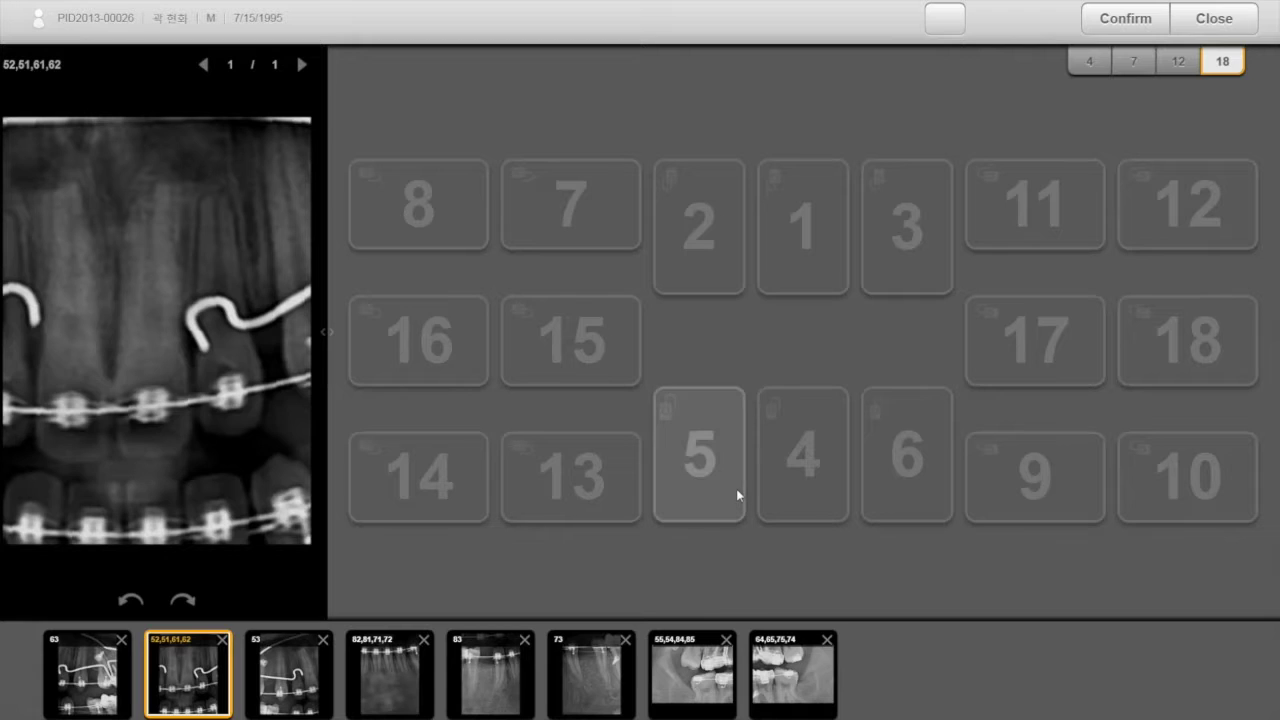
{"action": "left_click", "coordinate": [182, 600]}
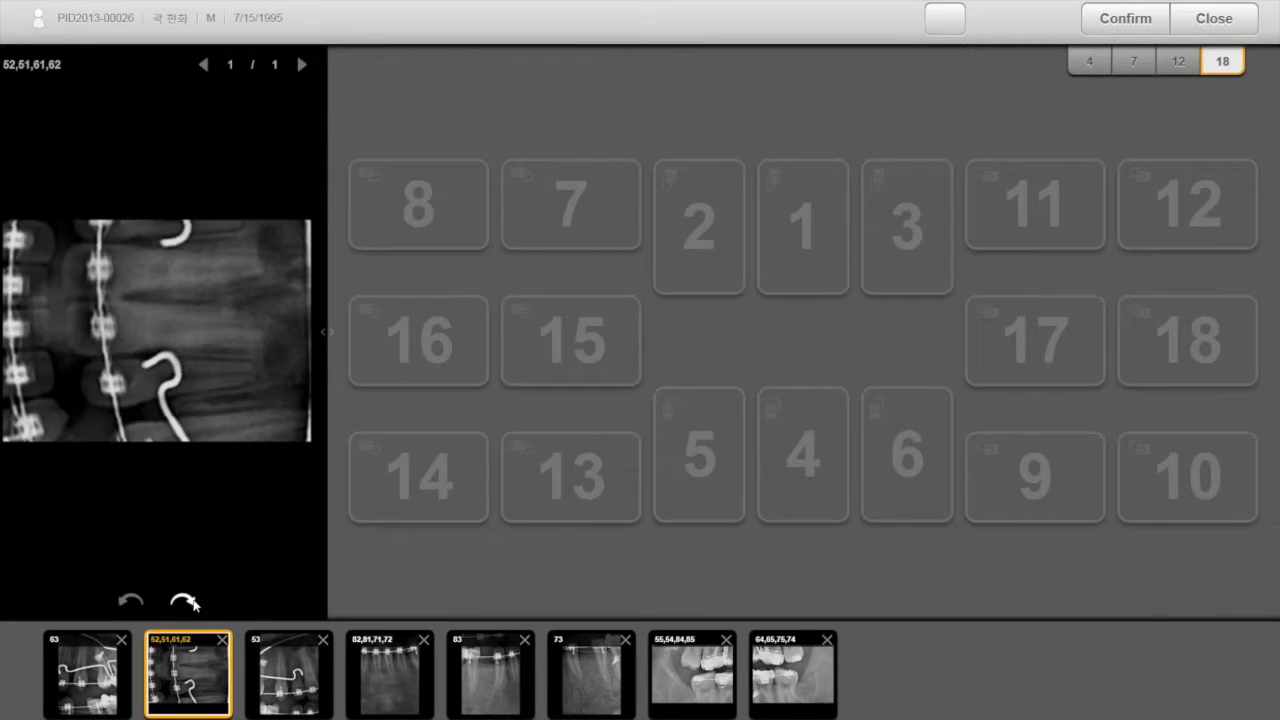
{"action": "left_click", "coordinate": [391, 678]}
{"action": "left_click", "coordinate": [131, 600]}
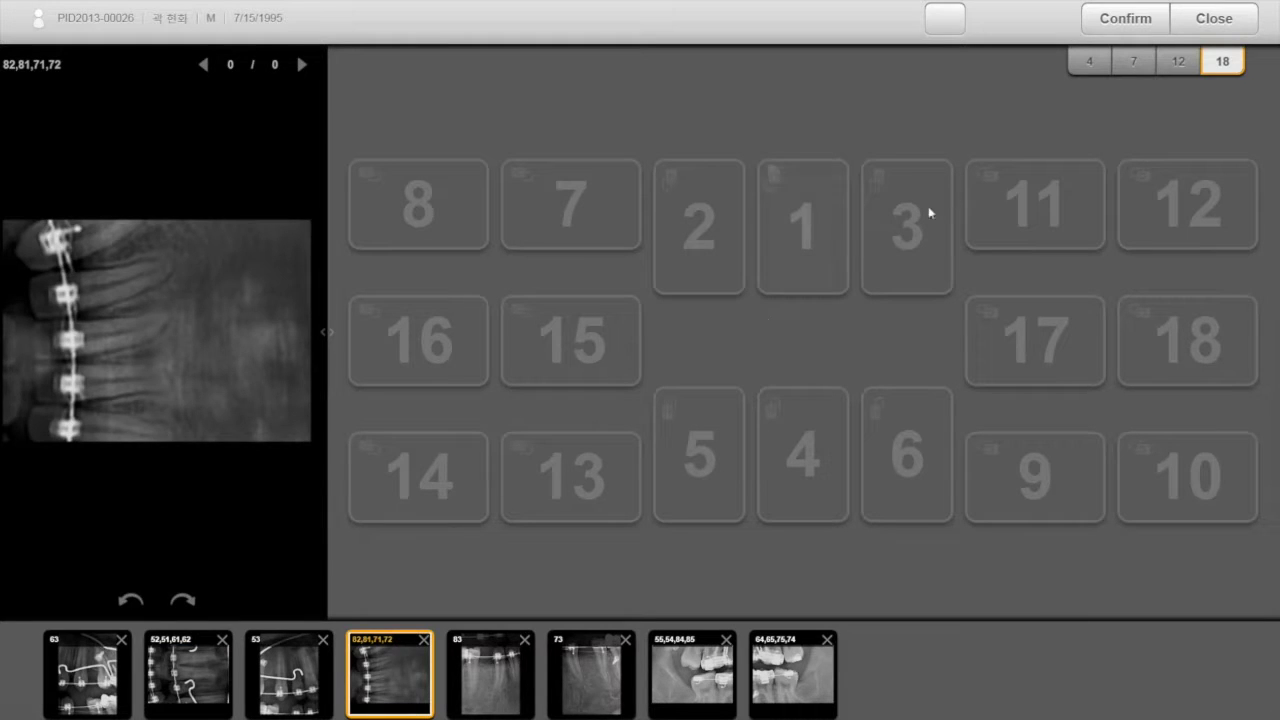
Confirm the FMX arrangement, then select all images in the delete list and confirm deleting them.
{"action": "left_click", "coordinate": [1148, 30]}
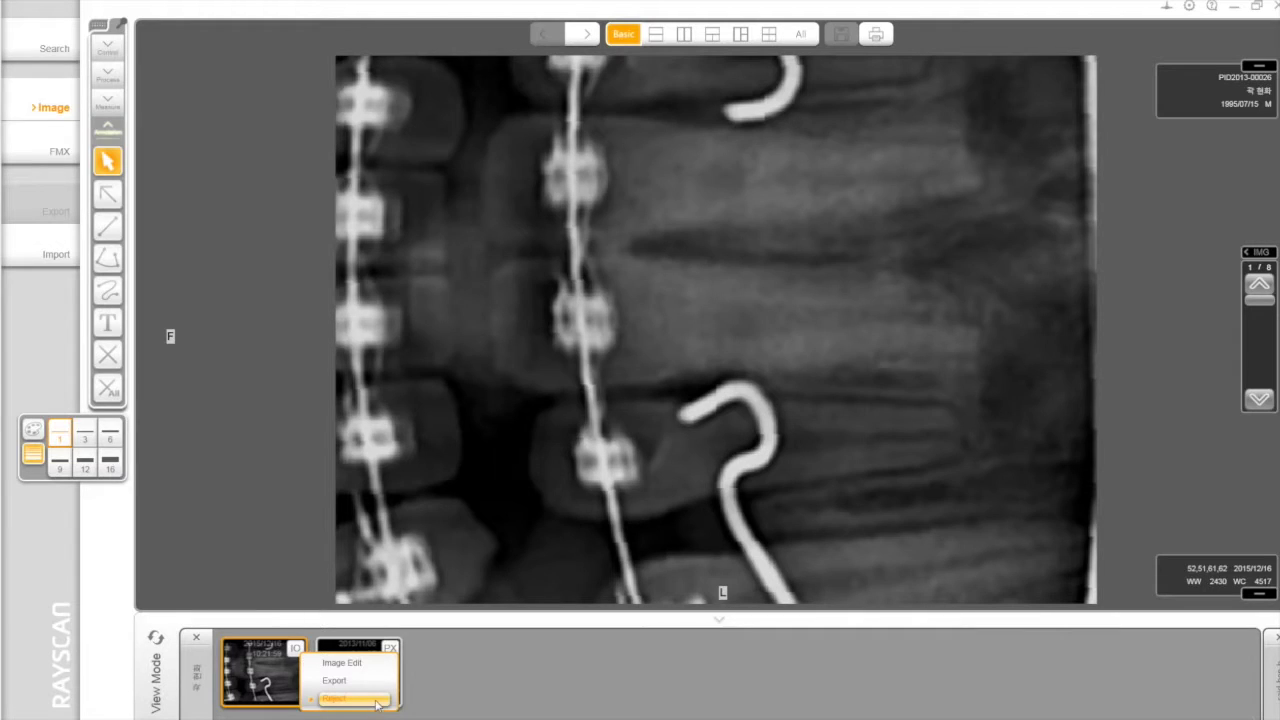
{"action": "left_click", "coordinate": [377, 702]}
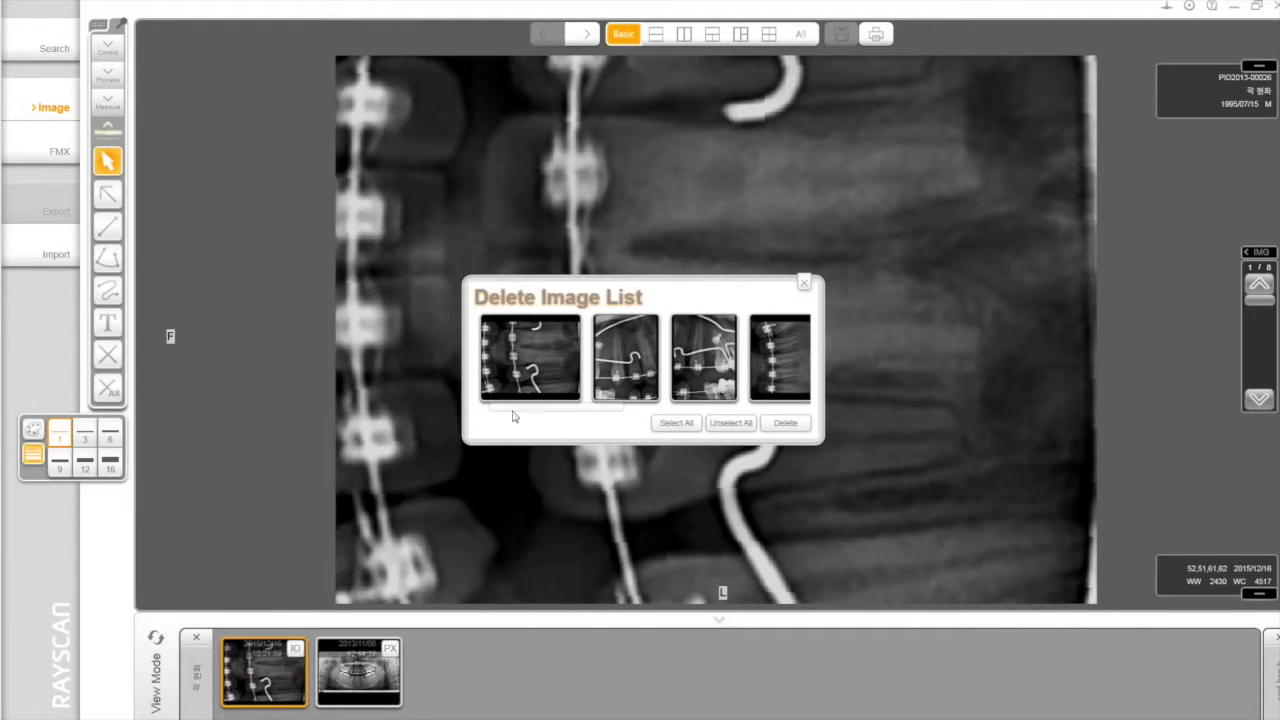
{"action": "left_click", "coordinate": [545, 354]}
{"action": "left_click", "coordinate": [707, 360]}
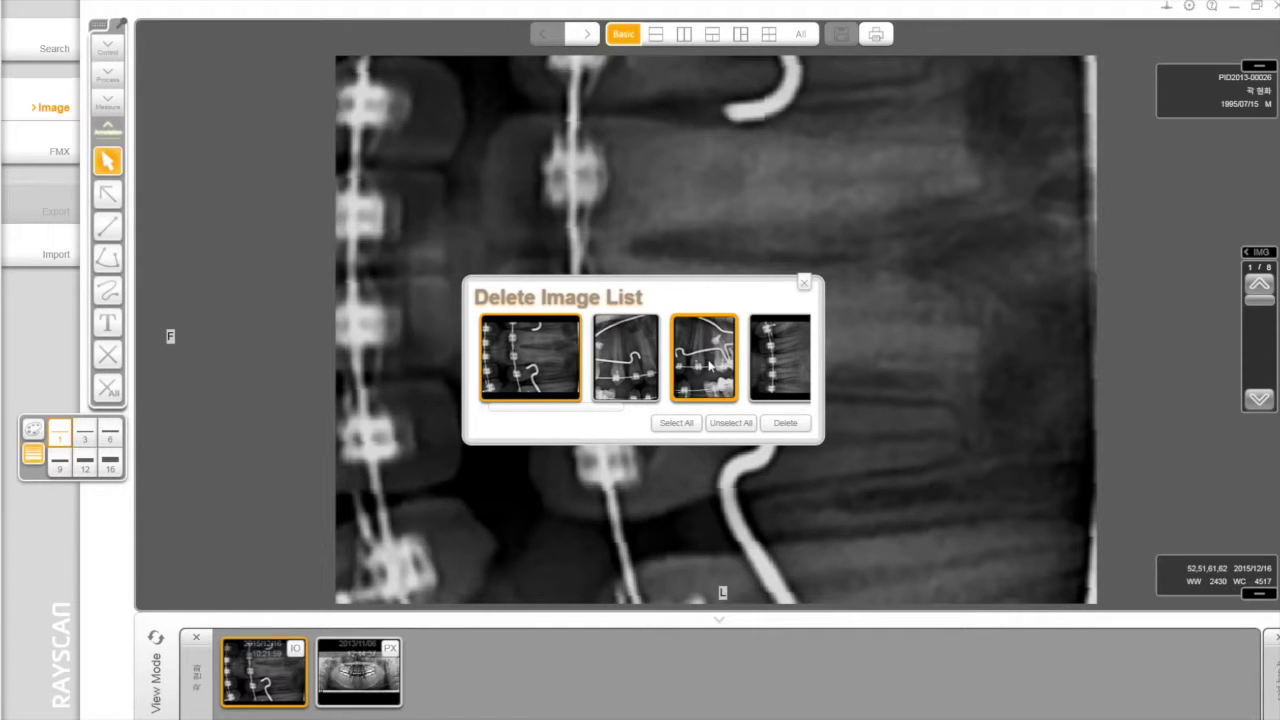
{"action": "left_click", "coordinate": [682, 425]}
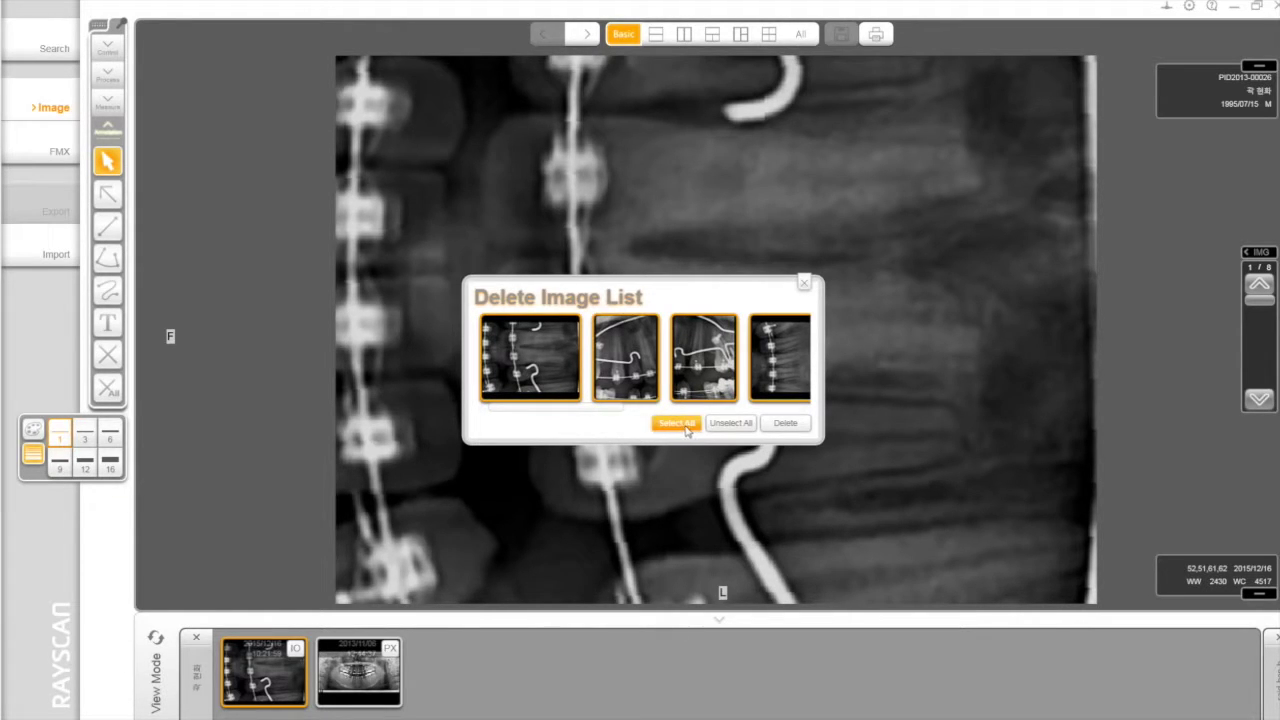
{"action": "left_click", "coordinate": [778, 426]}
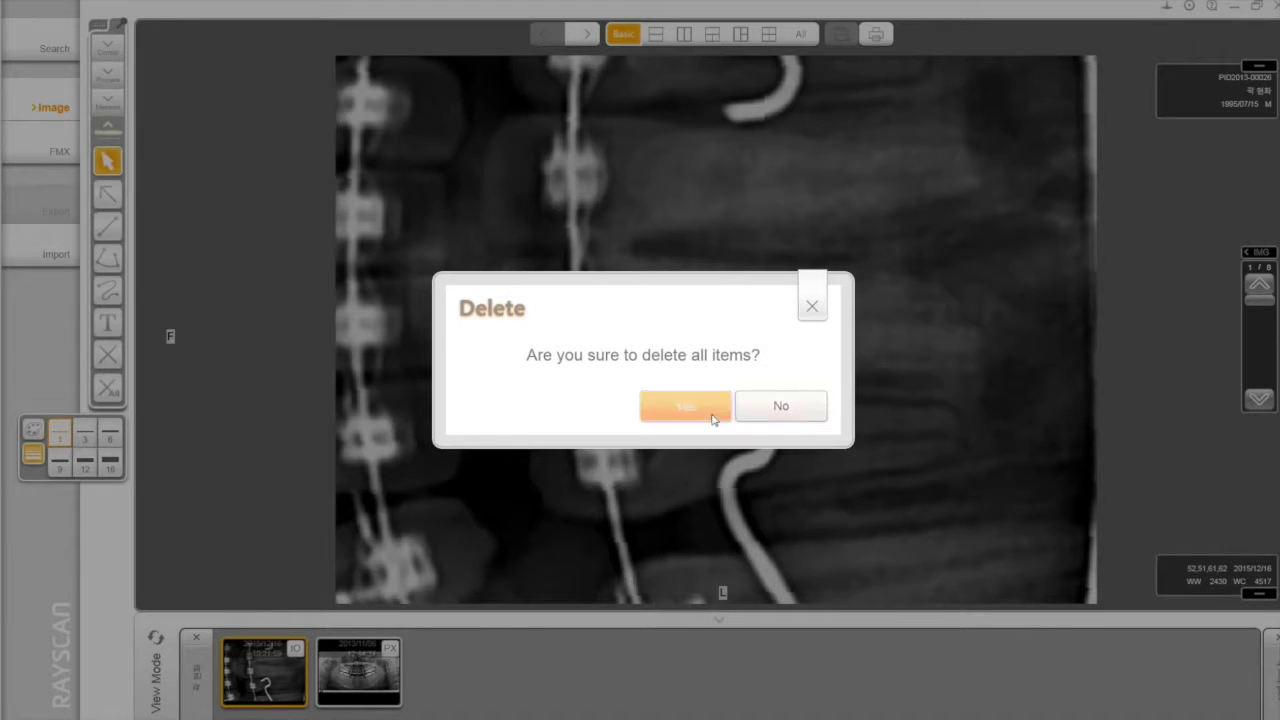
{"action": "left_click", "coordinate": [713, 417]}
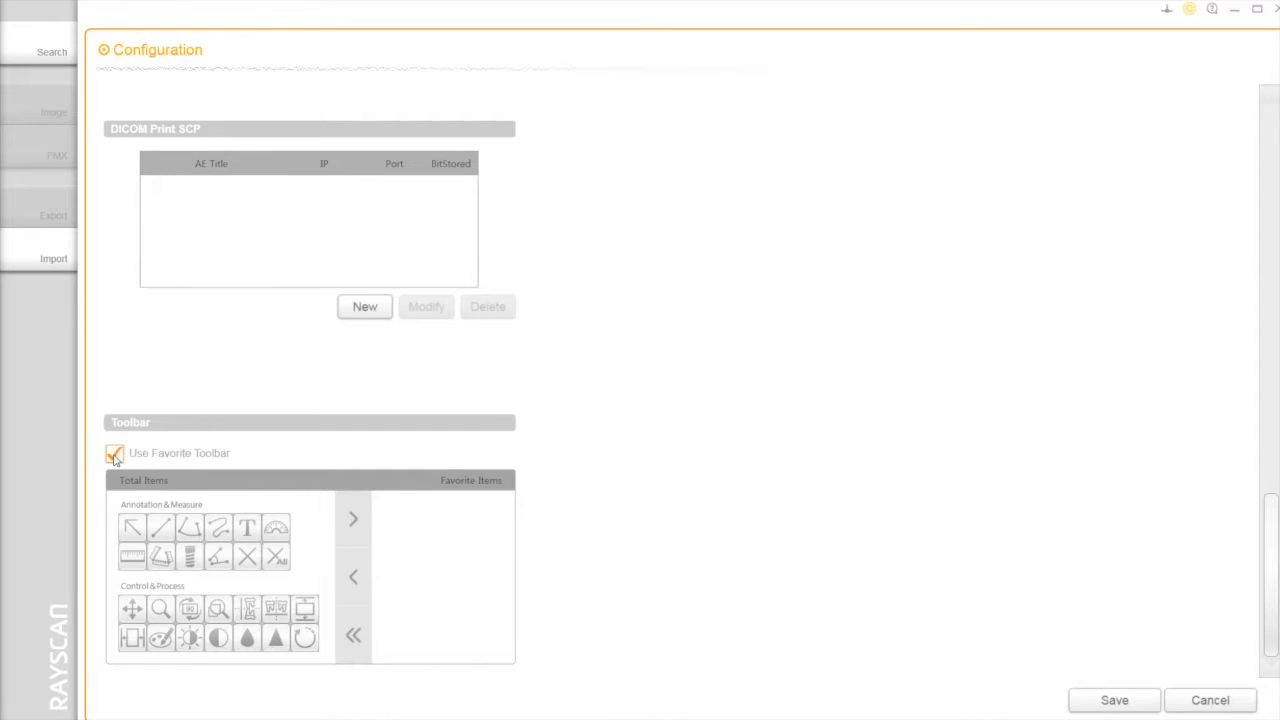
Add the ruler, curve and rotate tools to Favorite Items, remove them all, and save.
{"action": "left_click", "coordinate": [131, 556]}
{"action": "left_click", "coordinate": [358, 522]}
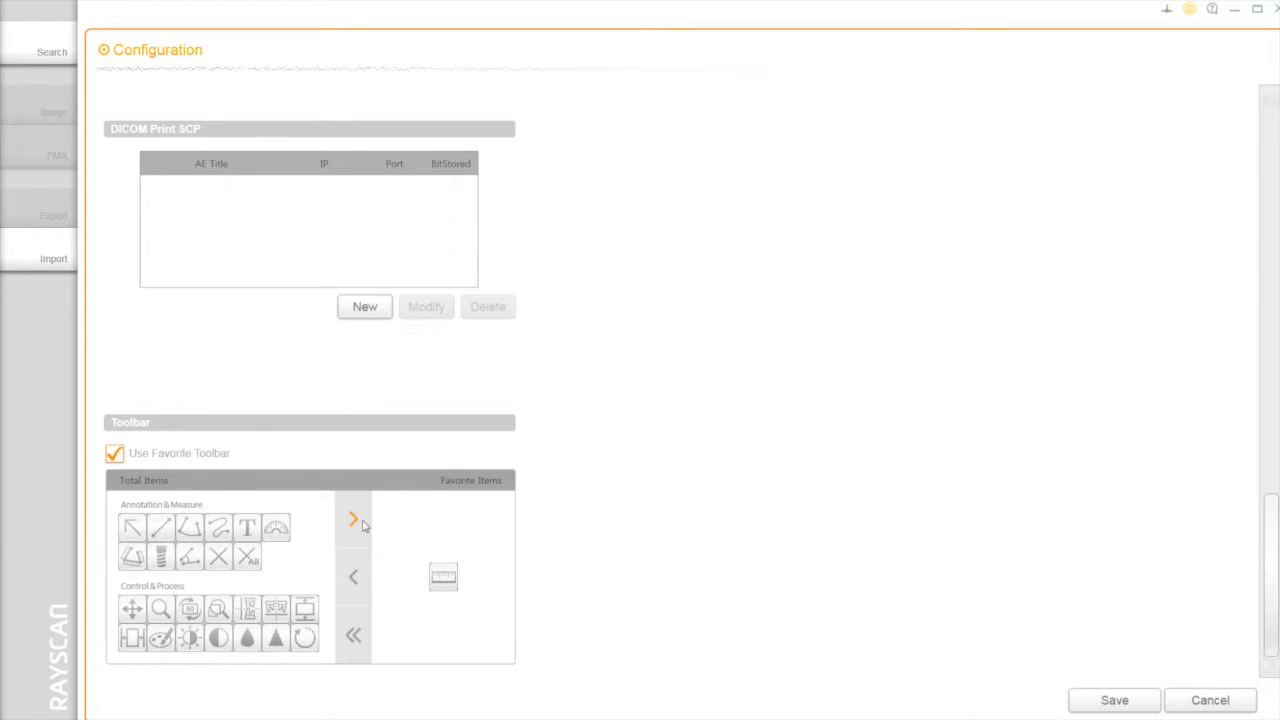
{"action": "left_click", "coordinate": [218, 527]}
{"action": "left_click", "coordinate": [353, 526]}
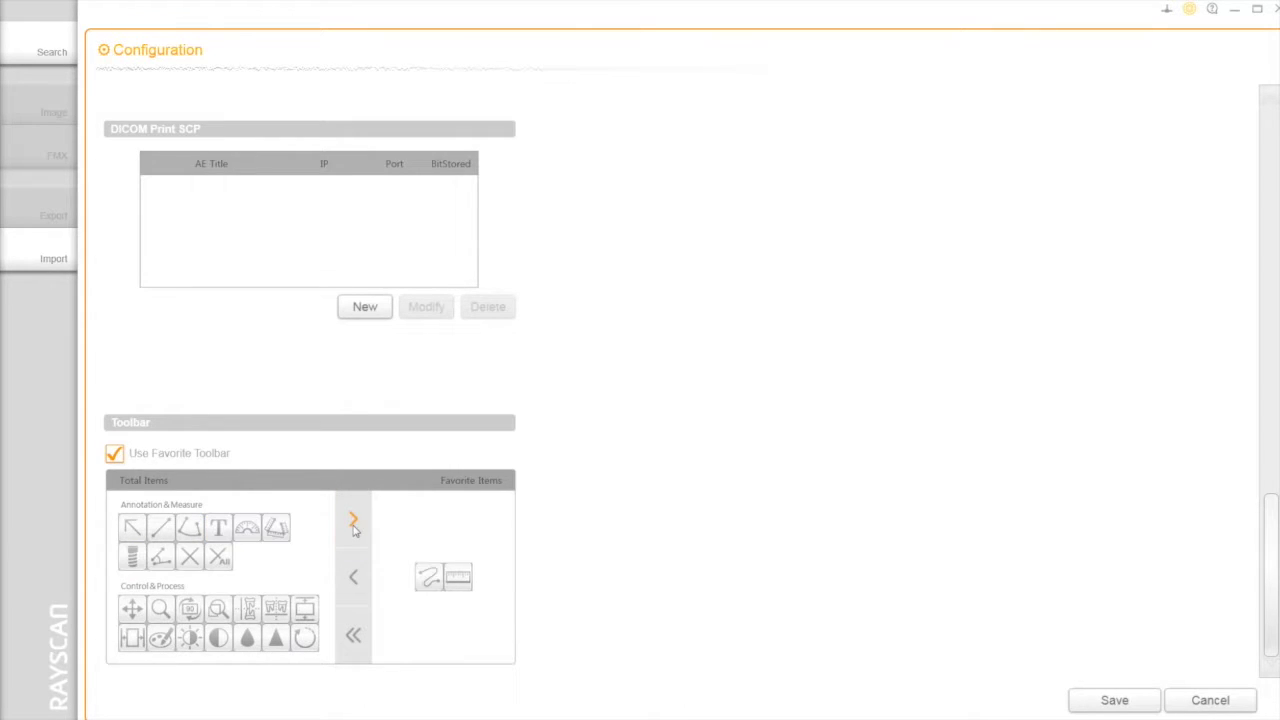
{"action": "left_click", "coordinate": [189, 609]}
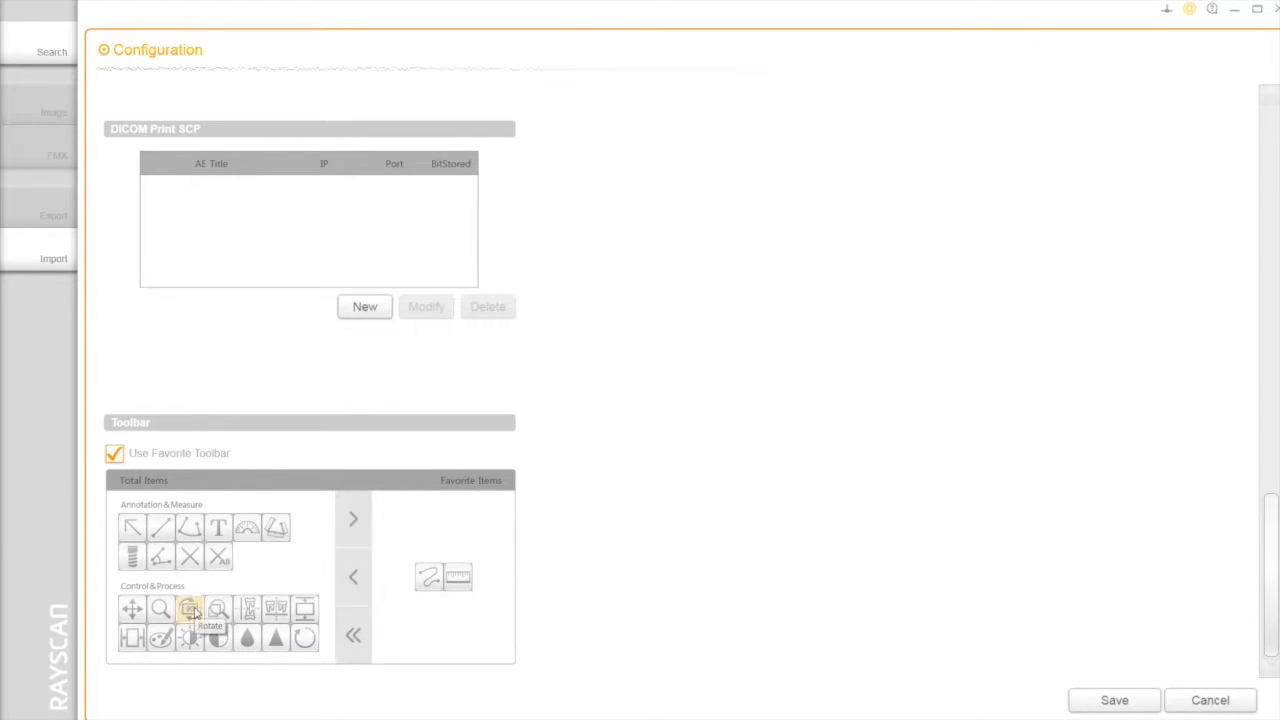
{"action": "left_click", "coordinate": [353, 520]}
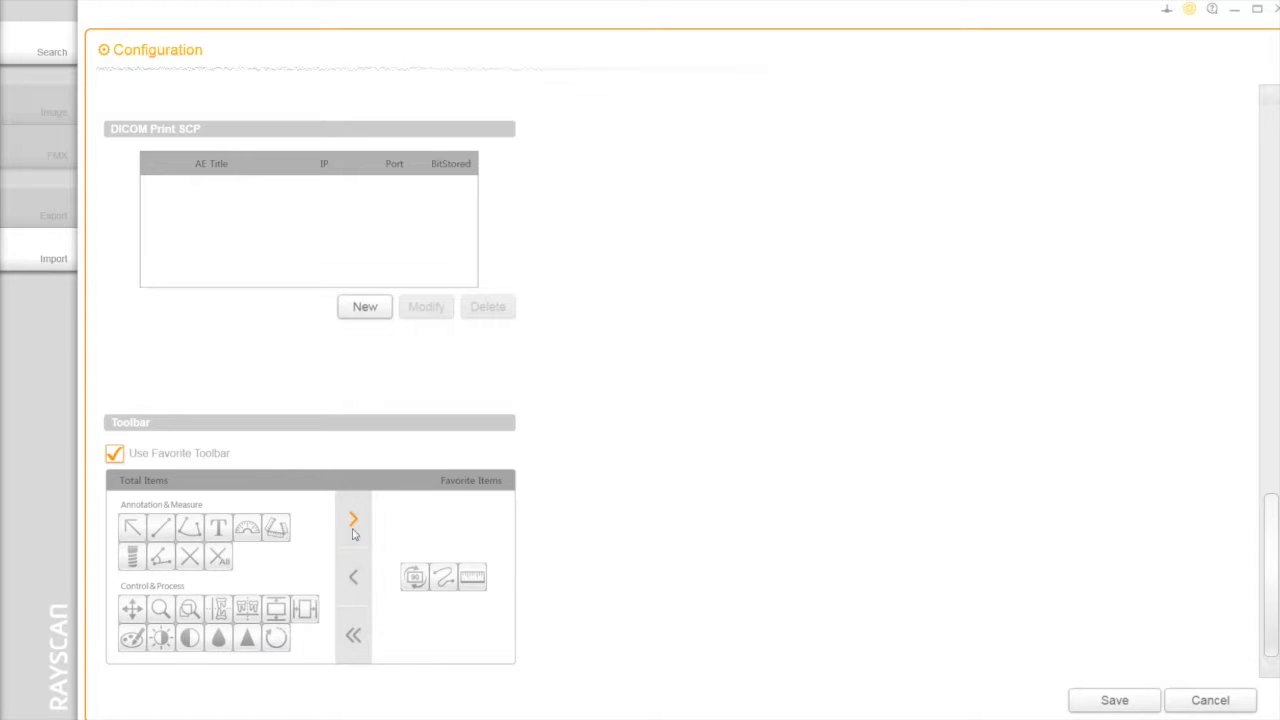
{"action": "left_click", "coordinate": [353, 578]}
{"action": "left_click", "coordinate": [354, 636]}
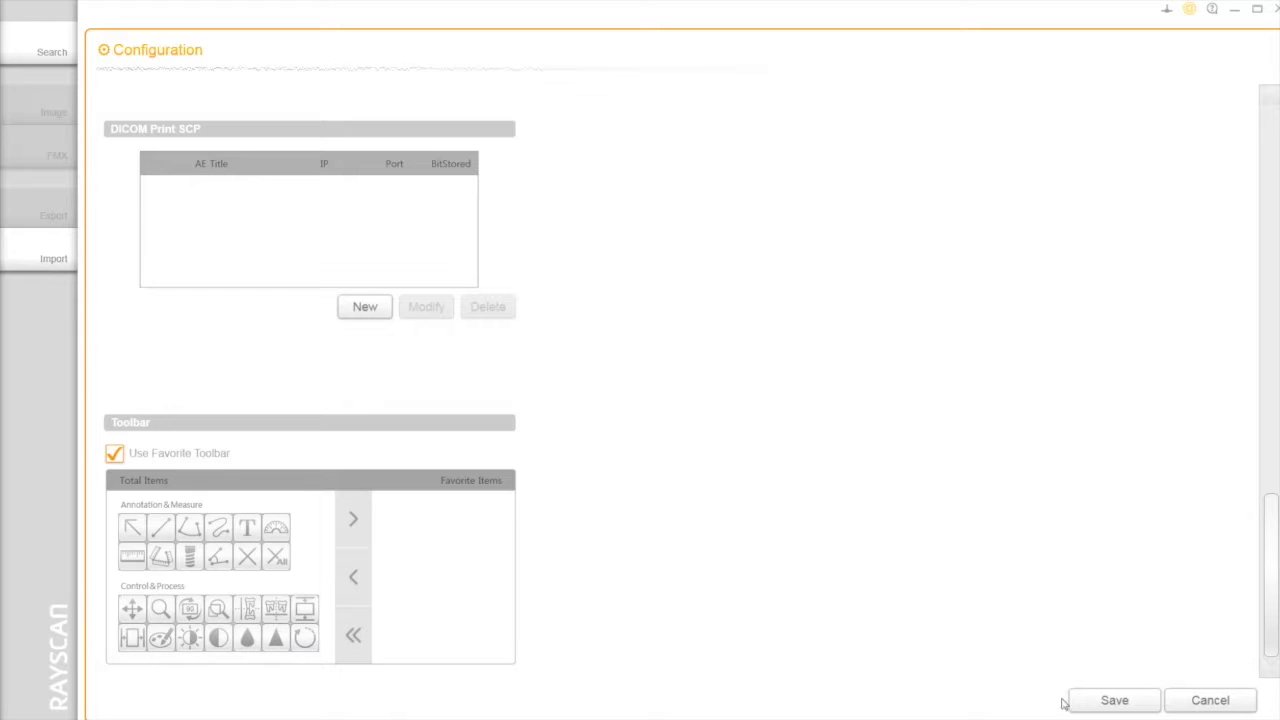
{"action": "left_click", "coordinate": [1100, 702]}
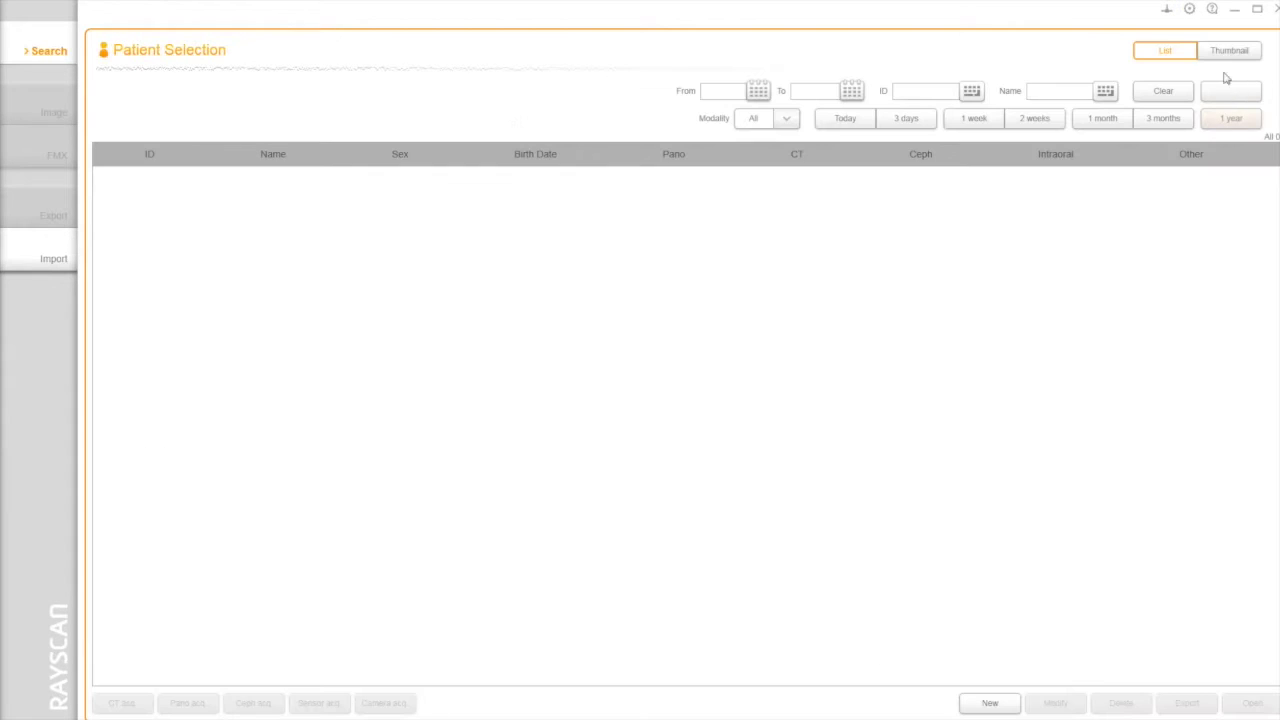
Check the version information, search all patient records, and toggle thumbnail and list views.
{"action": "left_click", "coordinate": [1213, 10]}
{"action": "left_click", "coordinate": [1222, 92]}
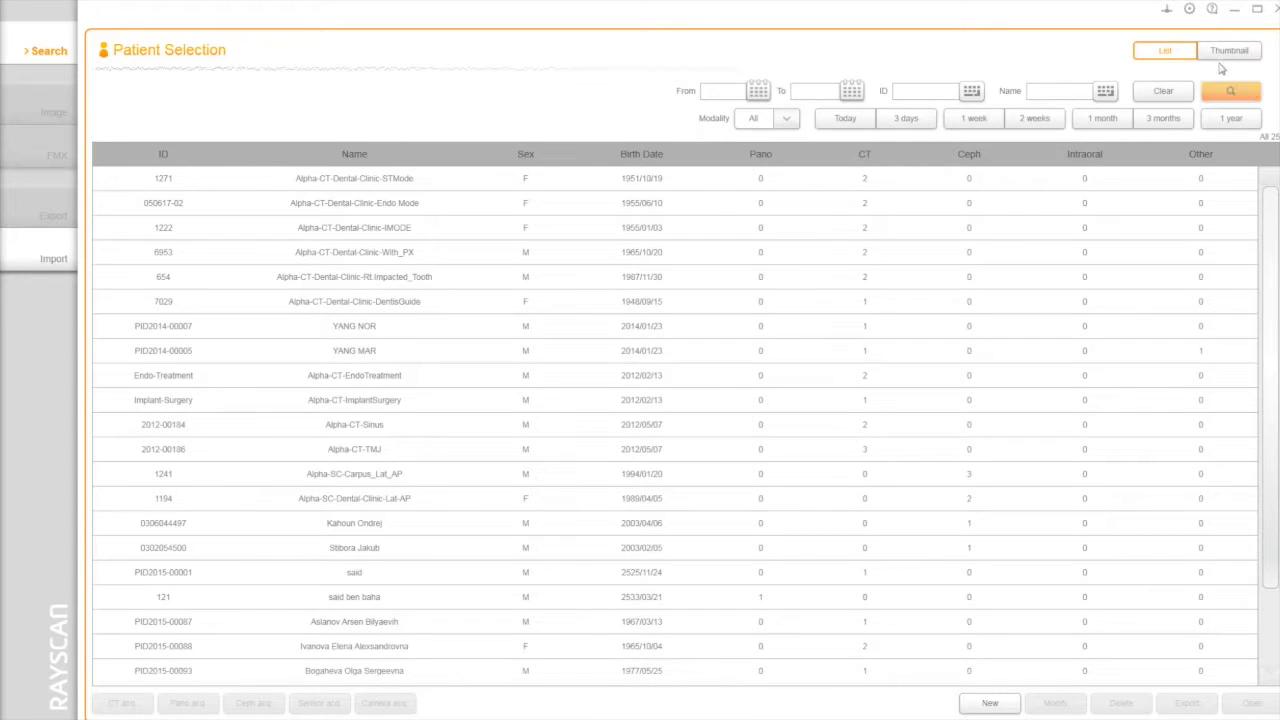
{"action": "left_click", "coordinate": [1220, 58]}
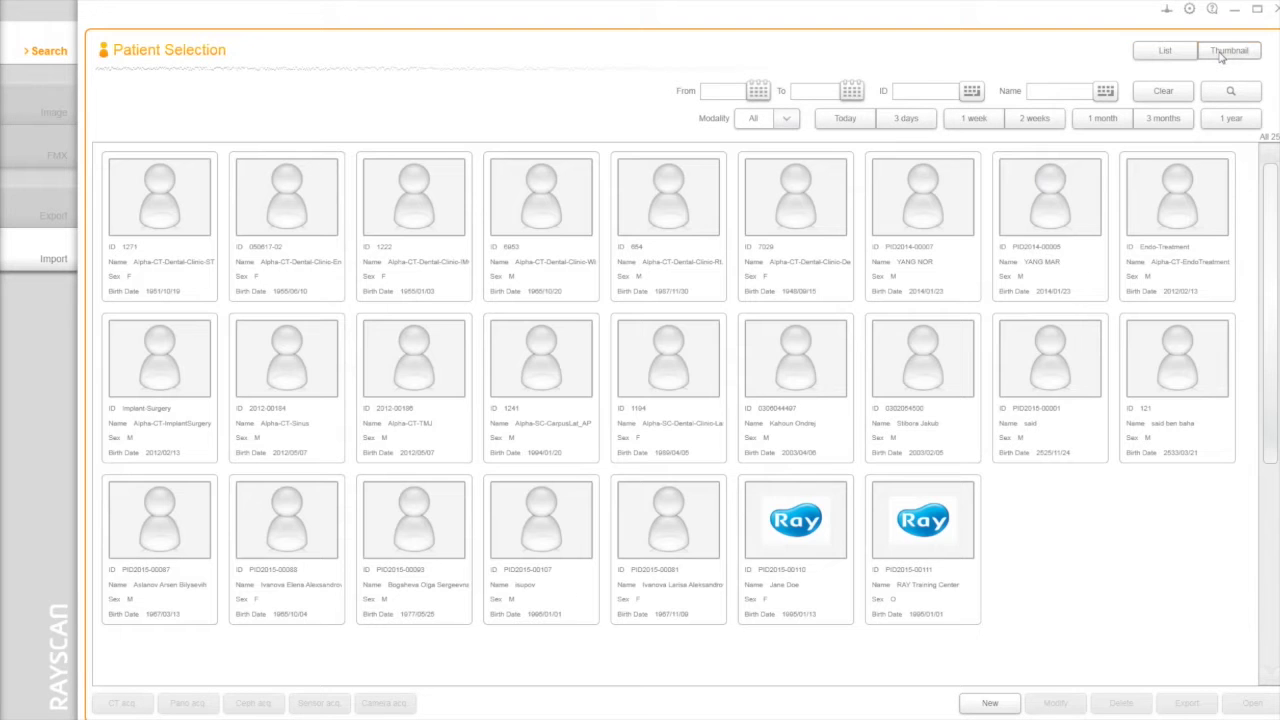
{"action": "left_click", "coordinate": [1170, 54]}
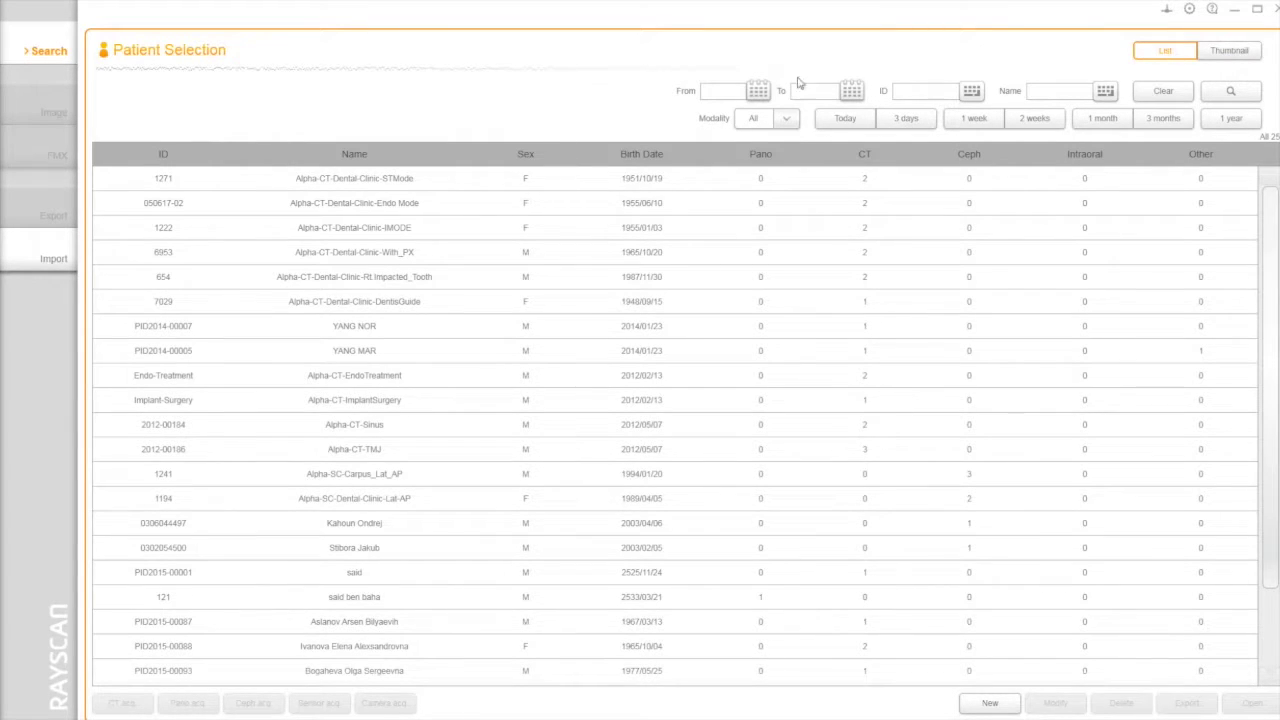
Try the From and To date calendars, the patient ID number pad, and the Name field.
{"action": "left_click", "coordinate": [757, 95]}
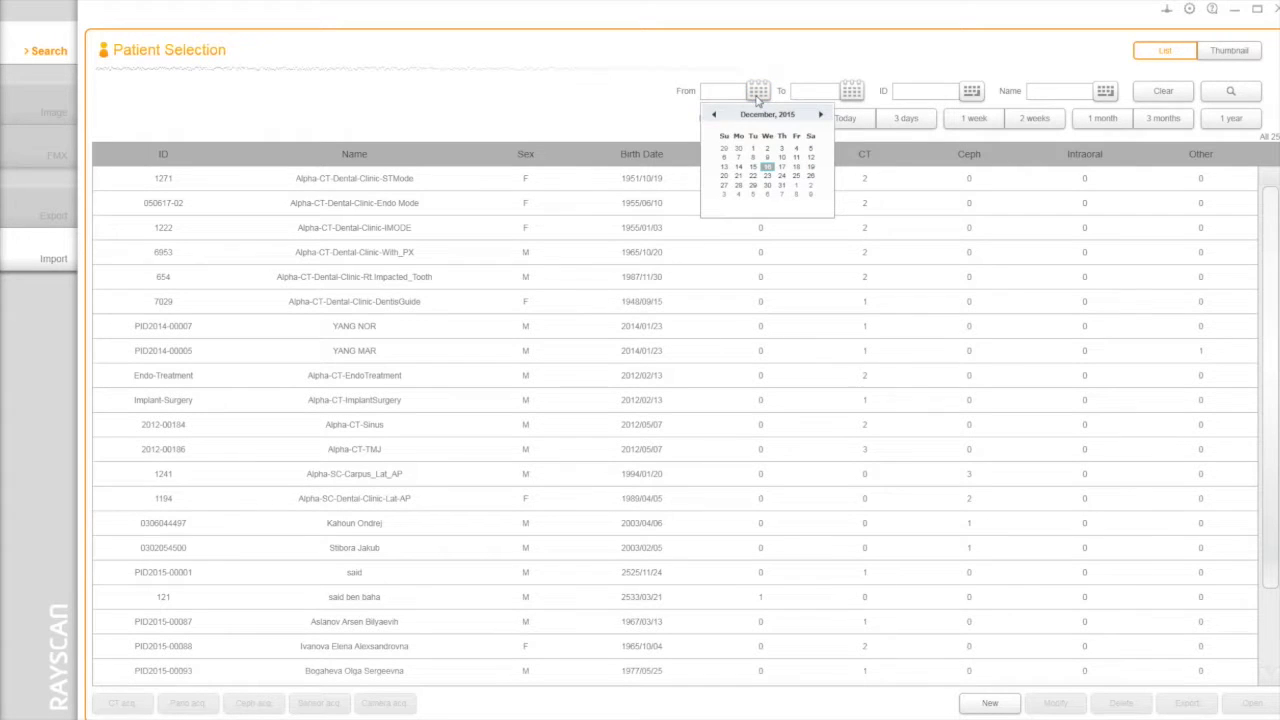
{"action": "left_click", "coordinate": [853, 92]}
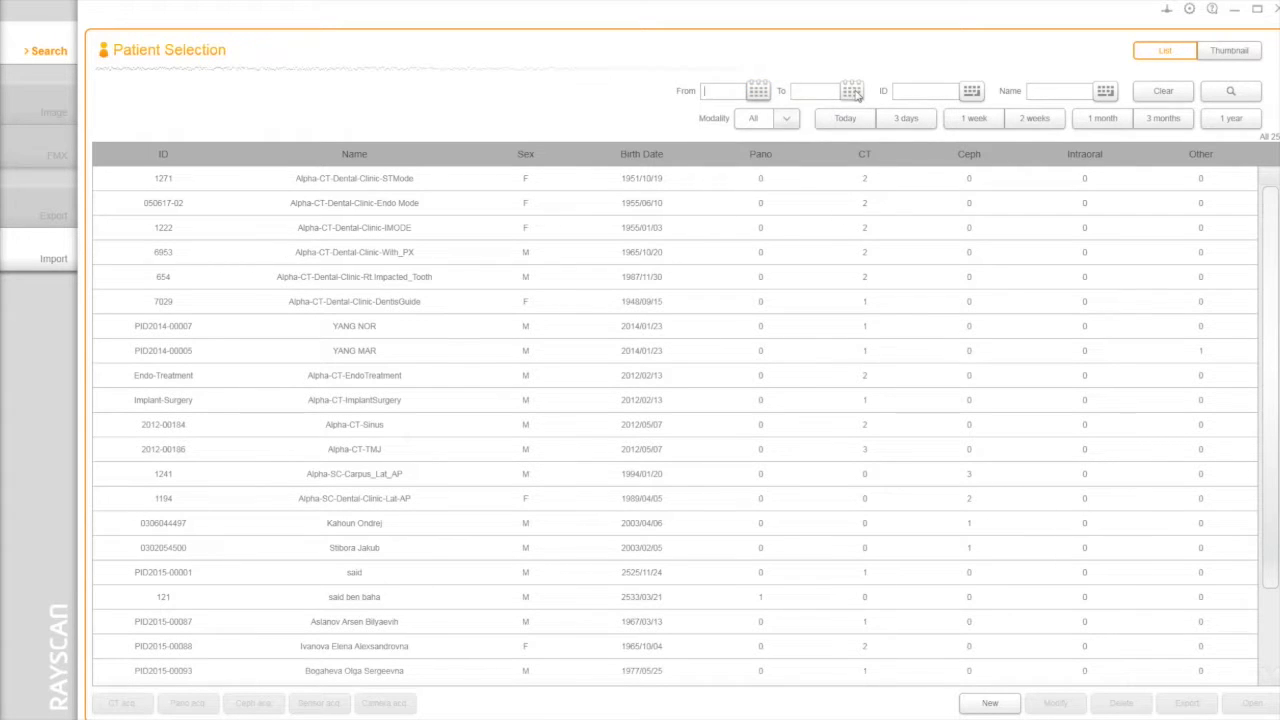
{"action": "left_click", "coordinate": [856, 94]}
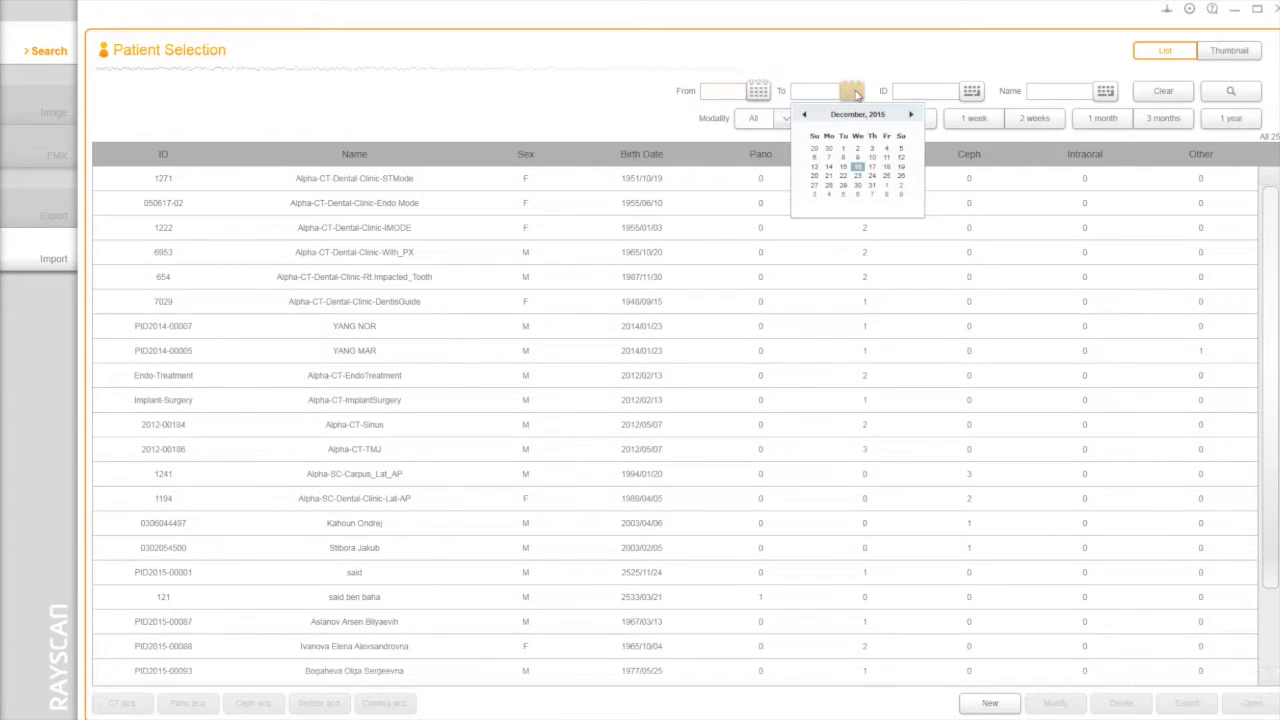
{"action": "left_click", "coordinate": [971, 92]}
{"action": "left_click", "coordinate": [972, 93]}
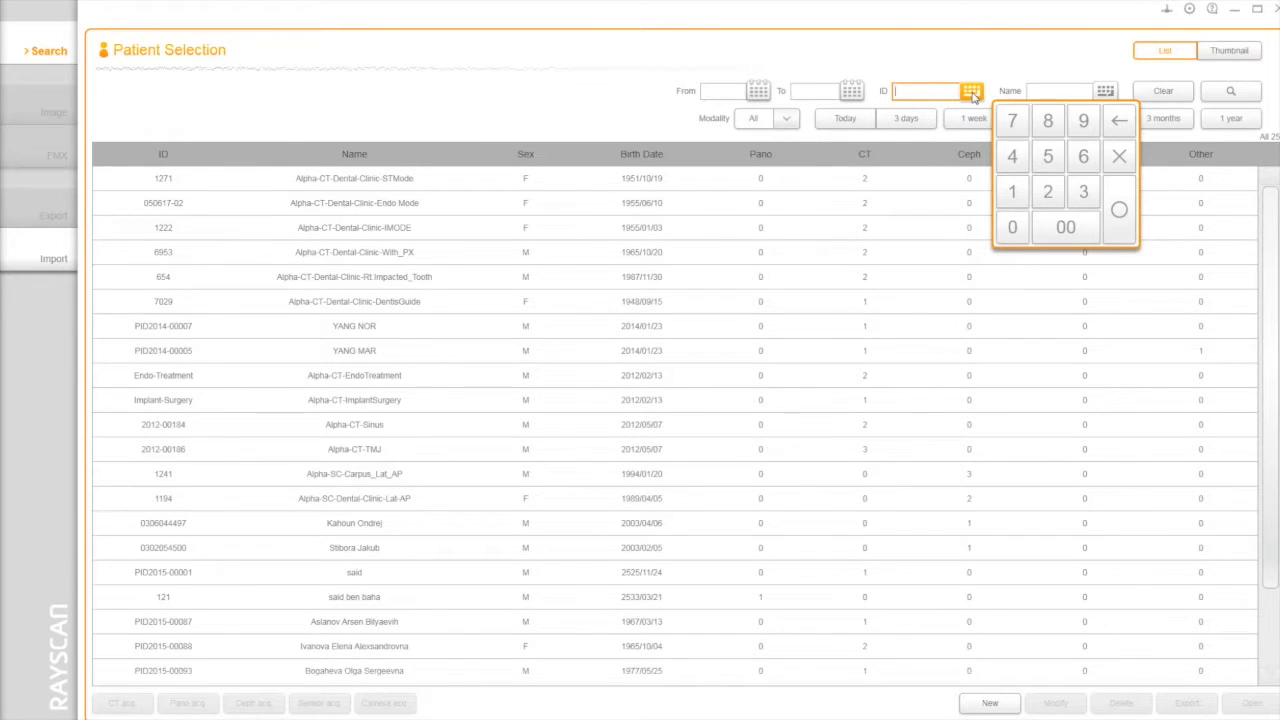
{"action": "left_click", "coordinate": [1040, 91]}
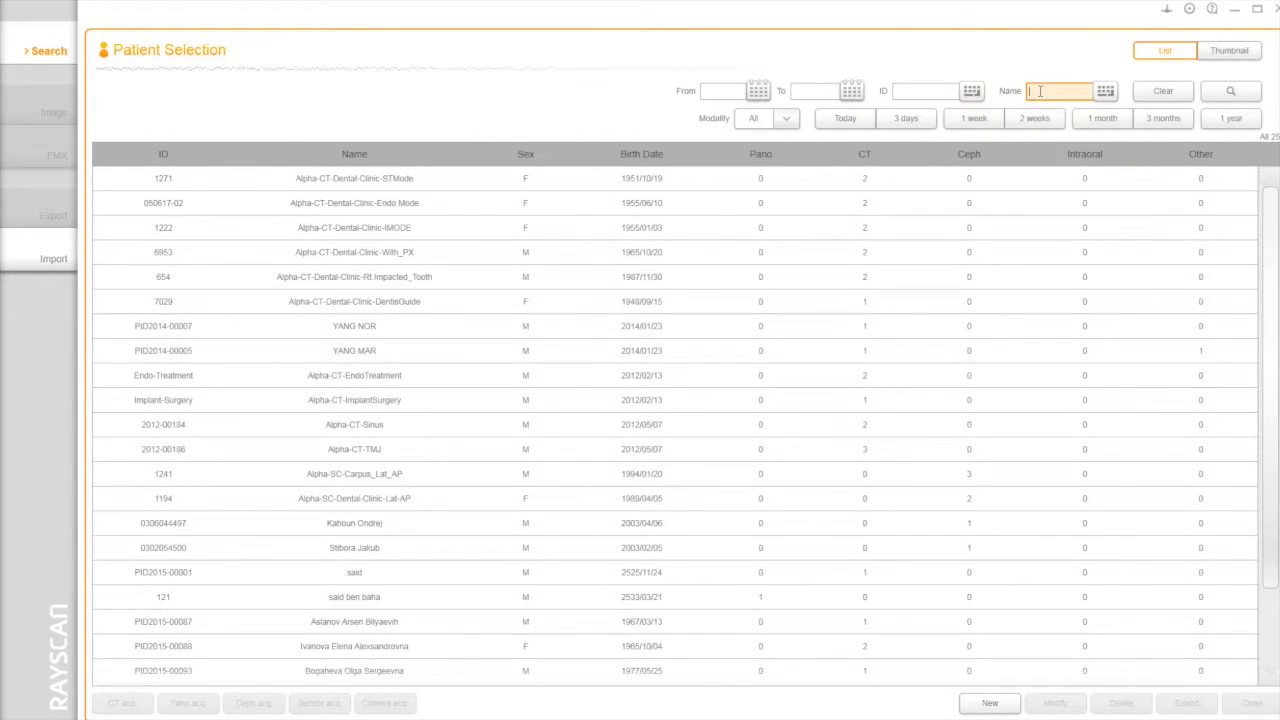
Clear the search filters, view the Modality options, and apply the 3 days range.
{"action": "left_click", "coordinate": [1158, 93]}
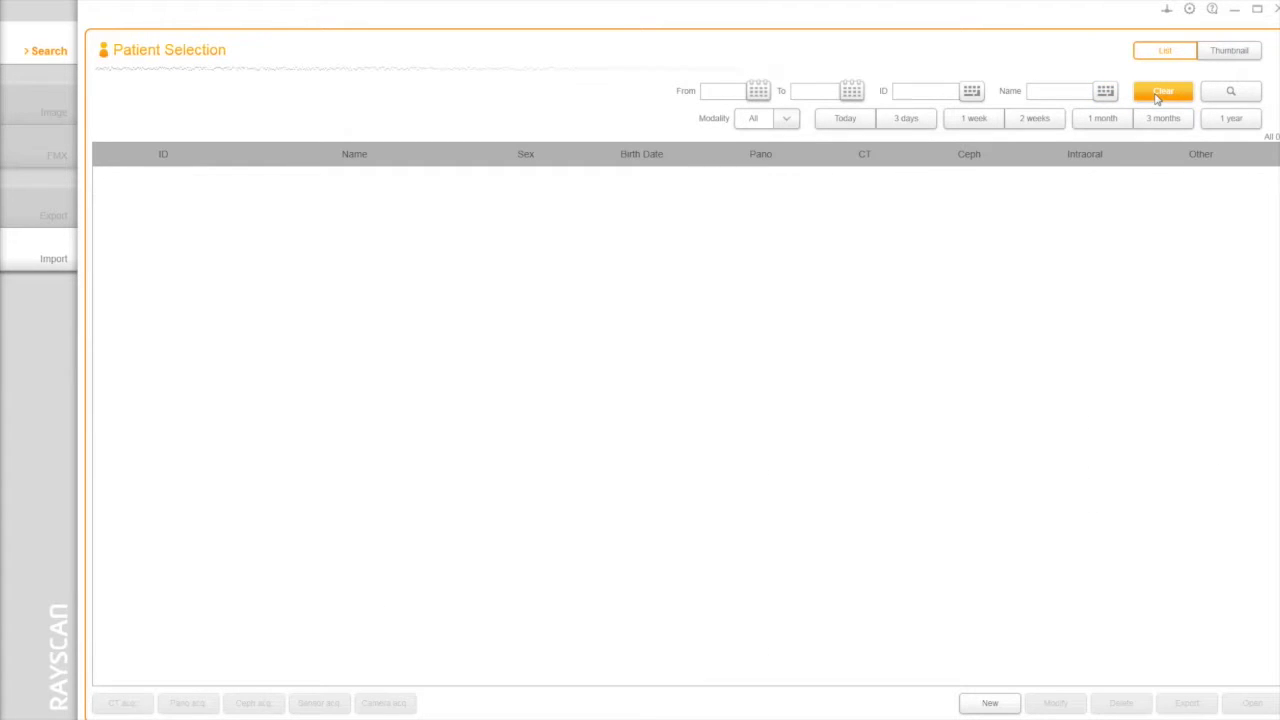
{"action": "left_click", "coordinate": [788, 119]}
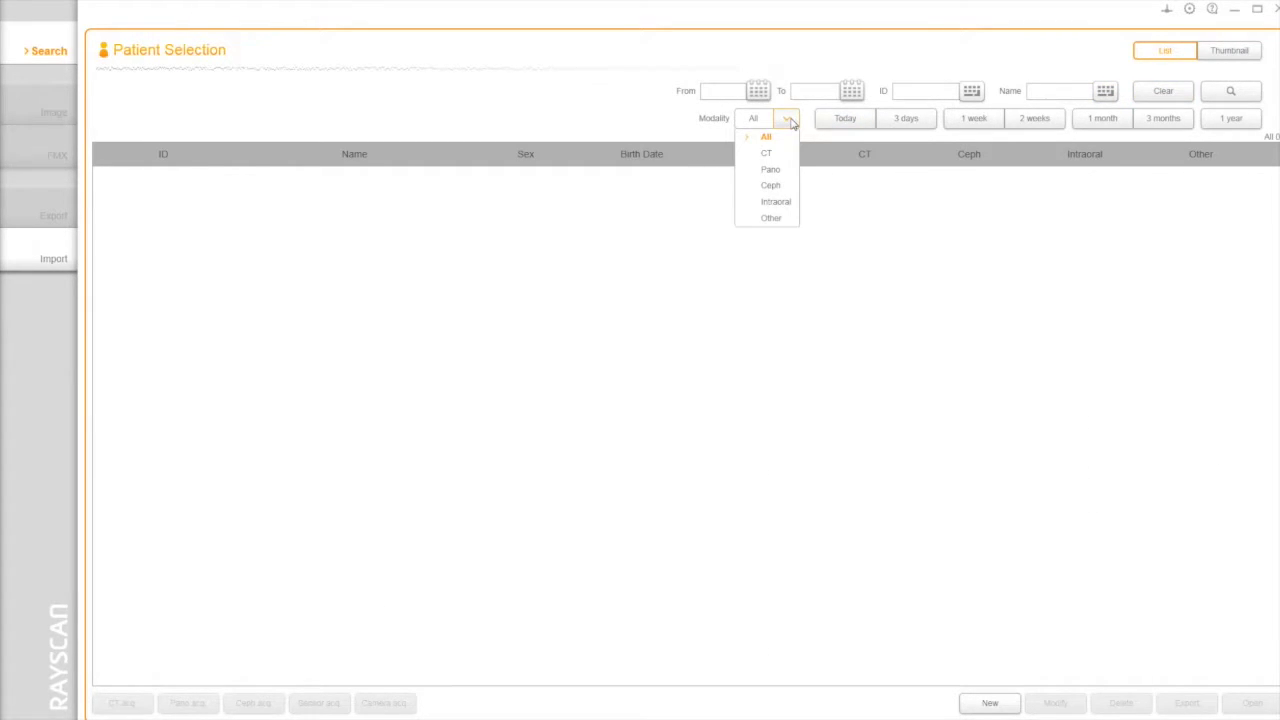
{"action": "left_click", "coordinate": [906, 118]}
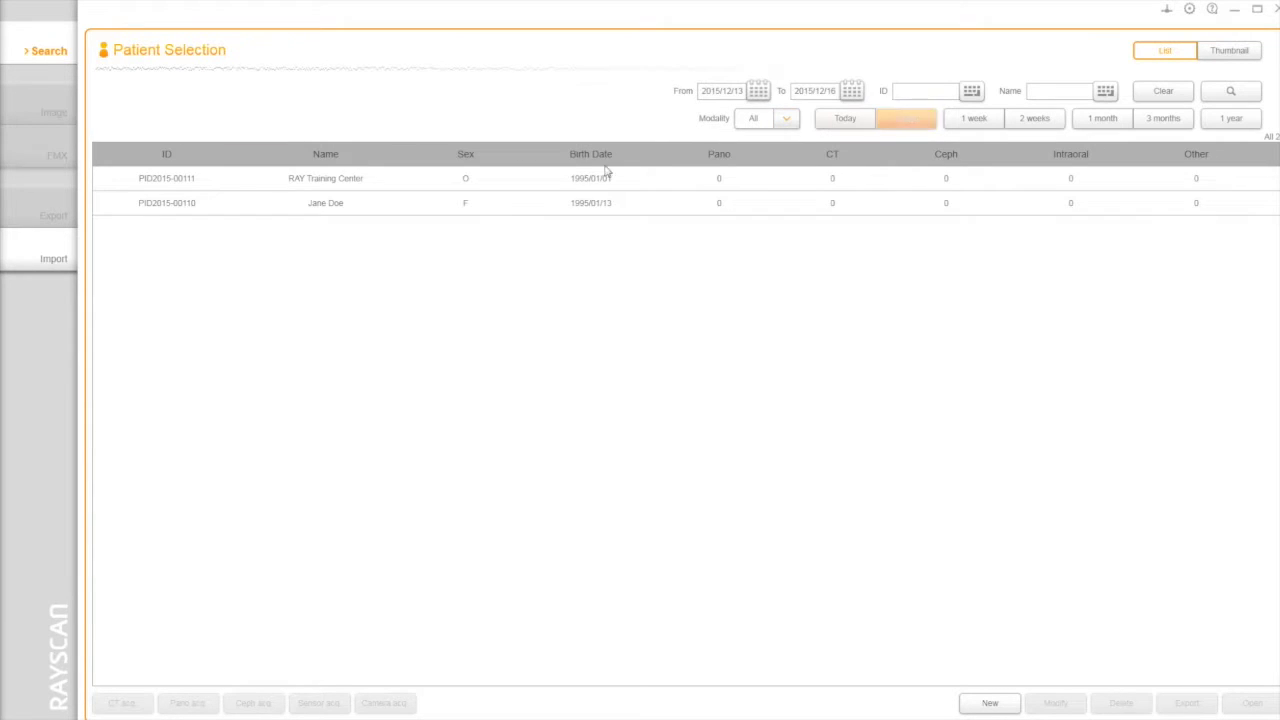
{"action": "left_click", "coordinate": [495, 211]}
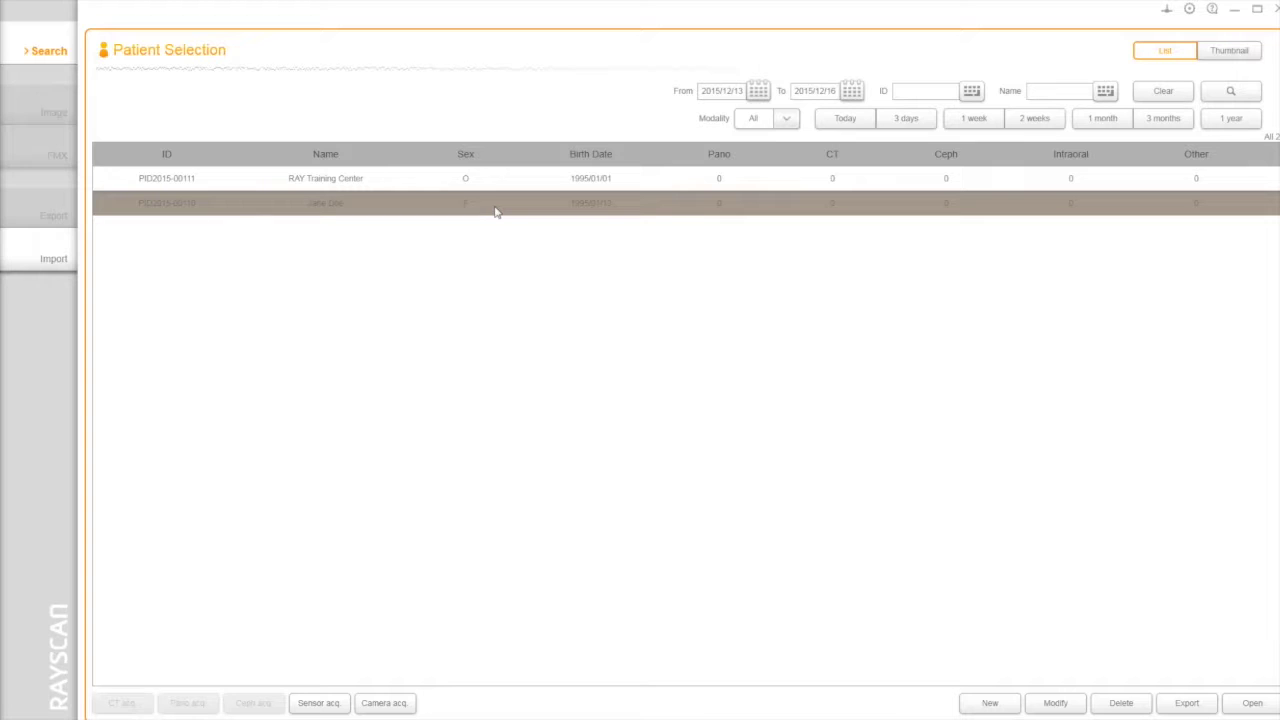
{"action": "left_click", "coordinate": [322, 710]}
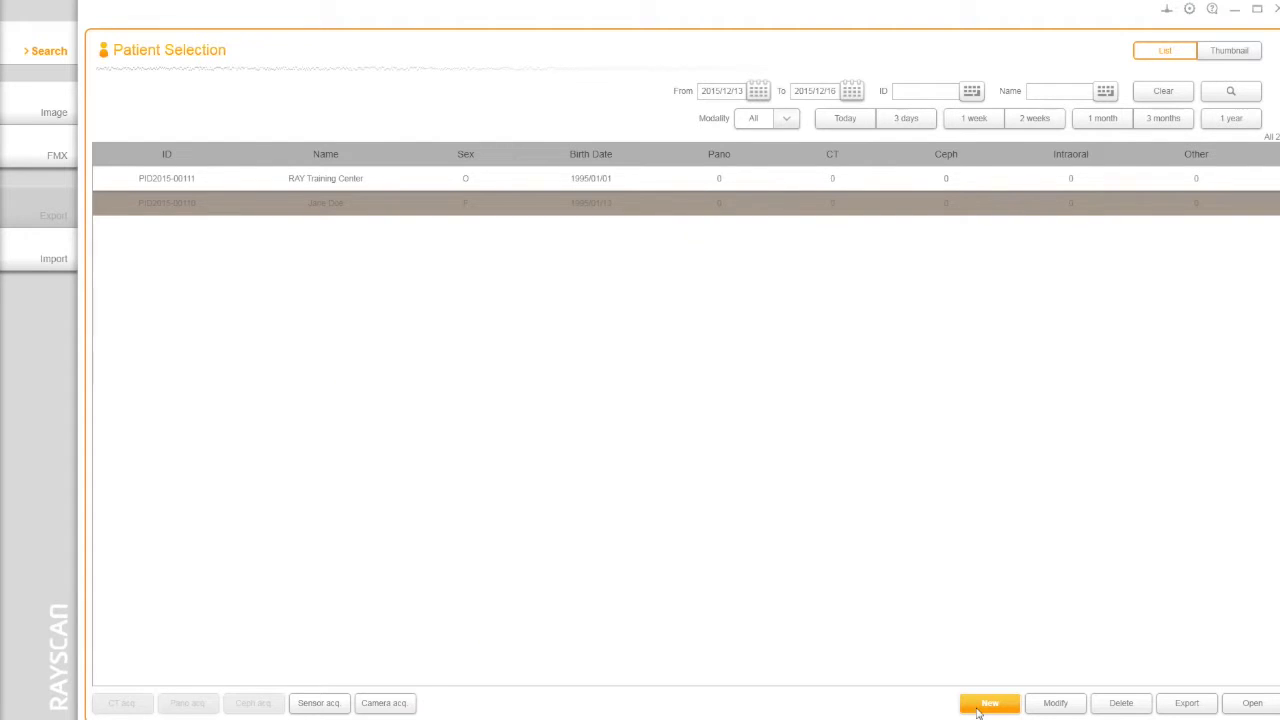
Add a patient with an auto-generated ID, name 'New Patient', born 1995/01/26.
{"action": "left_click", "coordinate": [978, 706]}
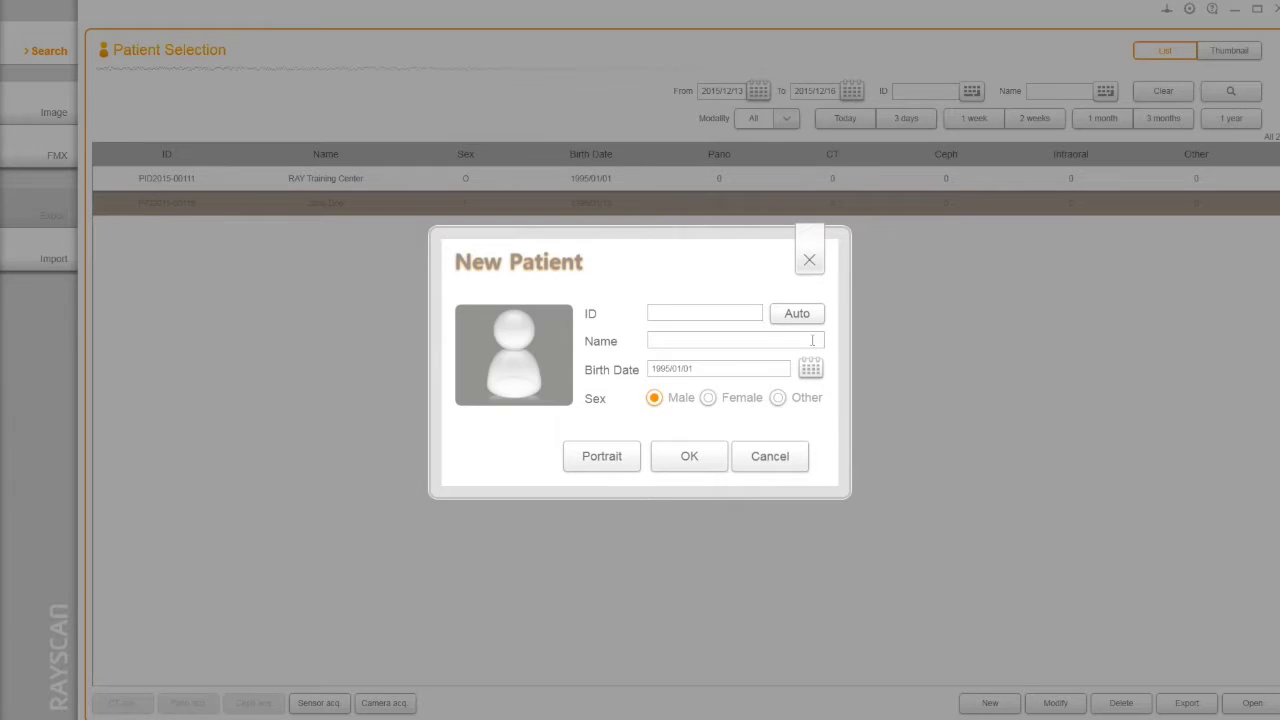
{"action": "left_click", "coordinate": [797, 314]}
{"action": "left_click", "coordinate": [795, 339]}
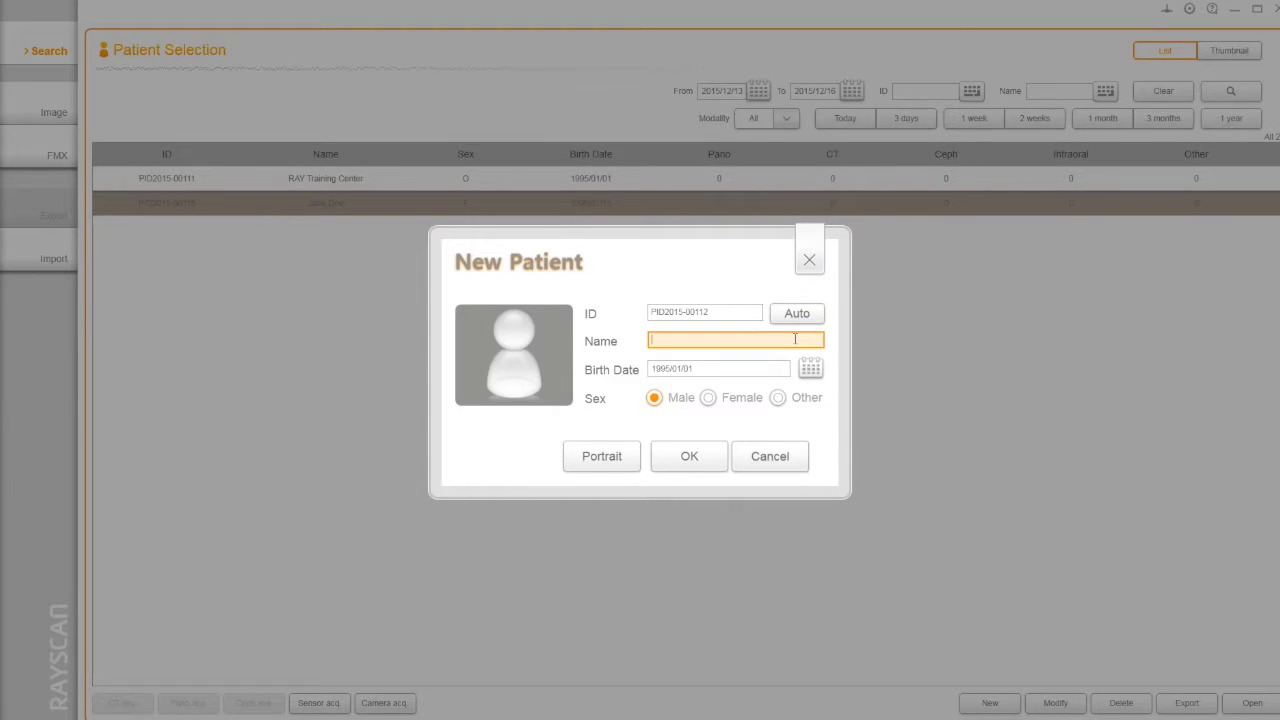
{"action": "type", "text": "New Patient"}
{"action": "left_click", "coordinate": [810, 368]}
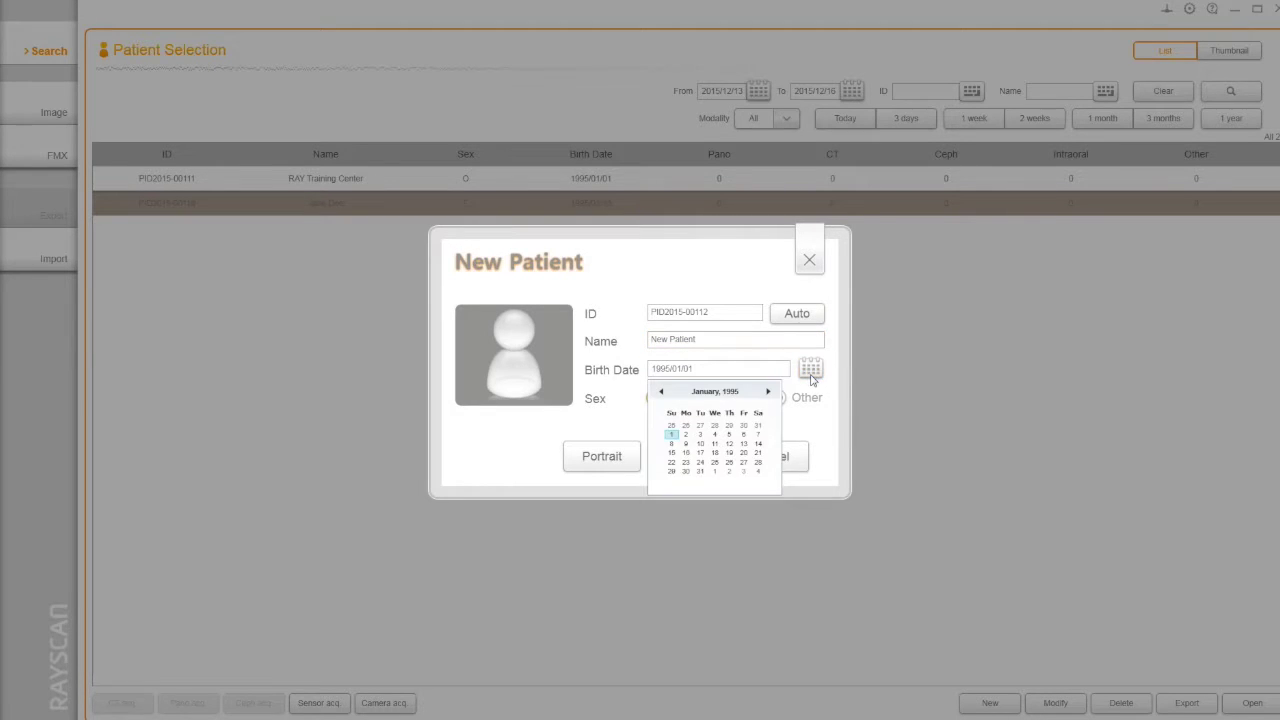
{"action": "left_click", "coordinate": [729, 462]}
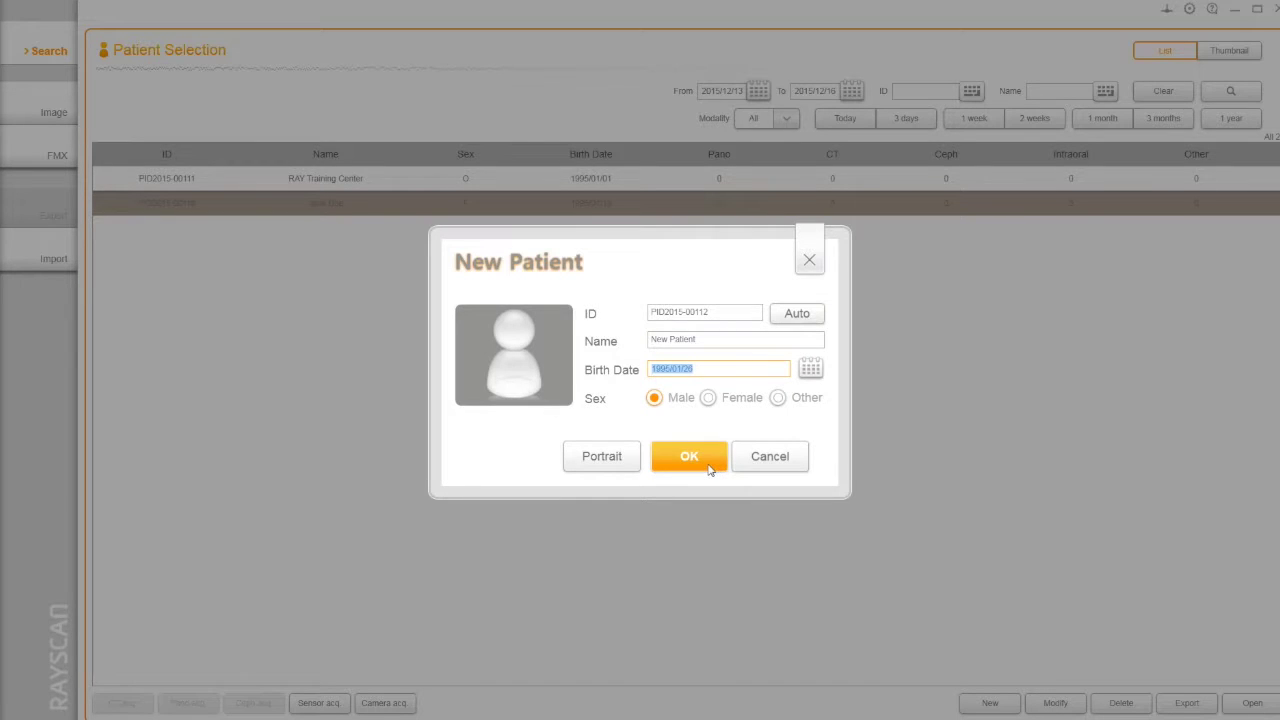
{"action": "left_click", "coordinate": [617, 462]}
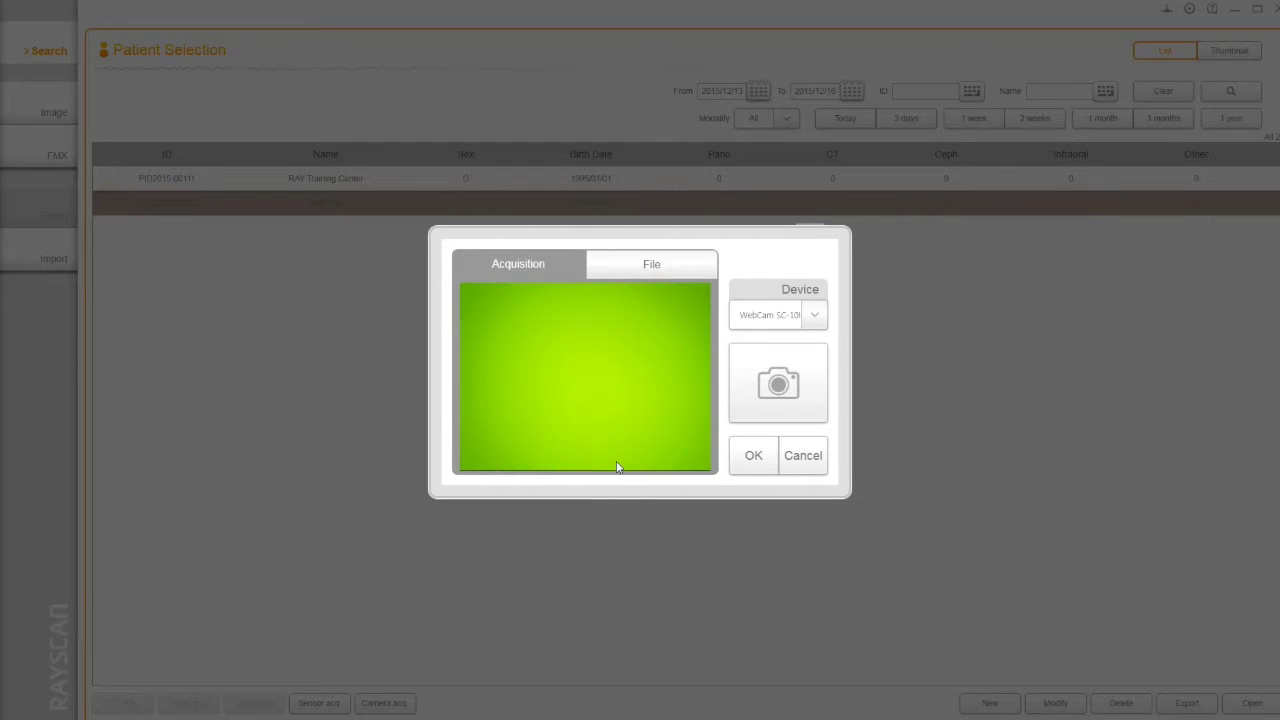
{"action": "left_click", "coordinate": [814, 317]}
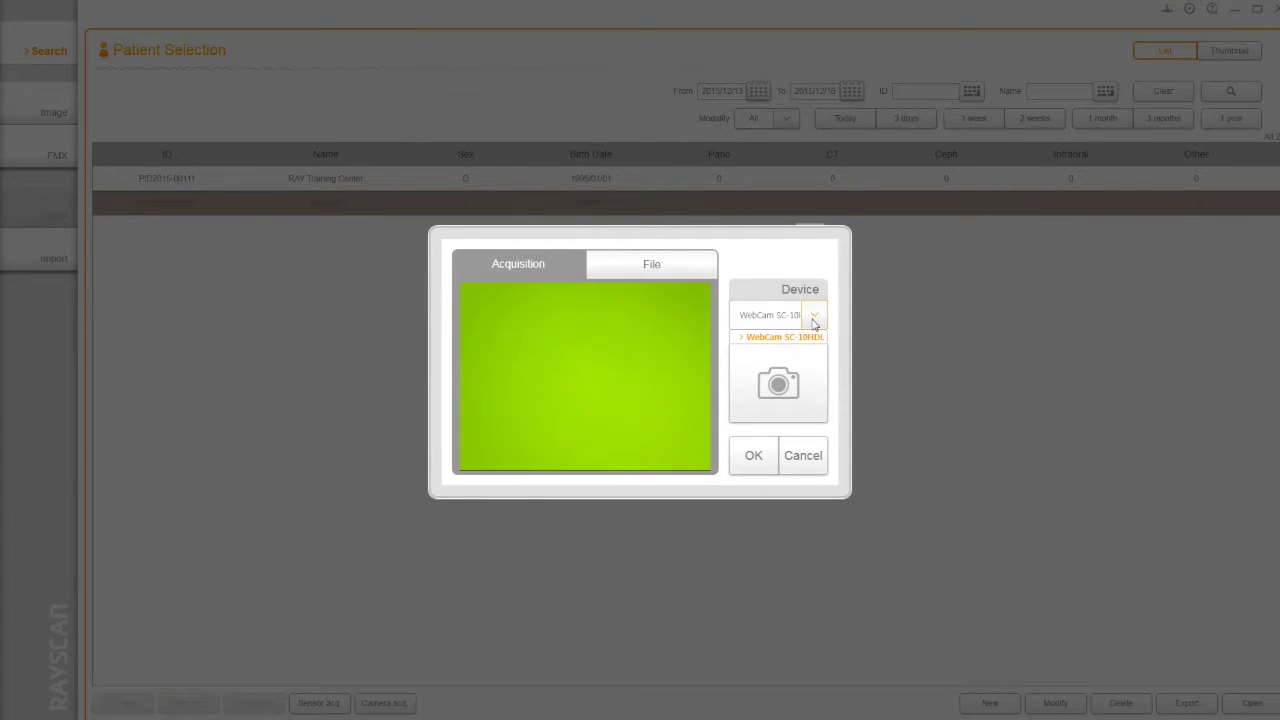
{"action": "left_click", "coordinate": [784, 337]}
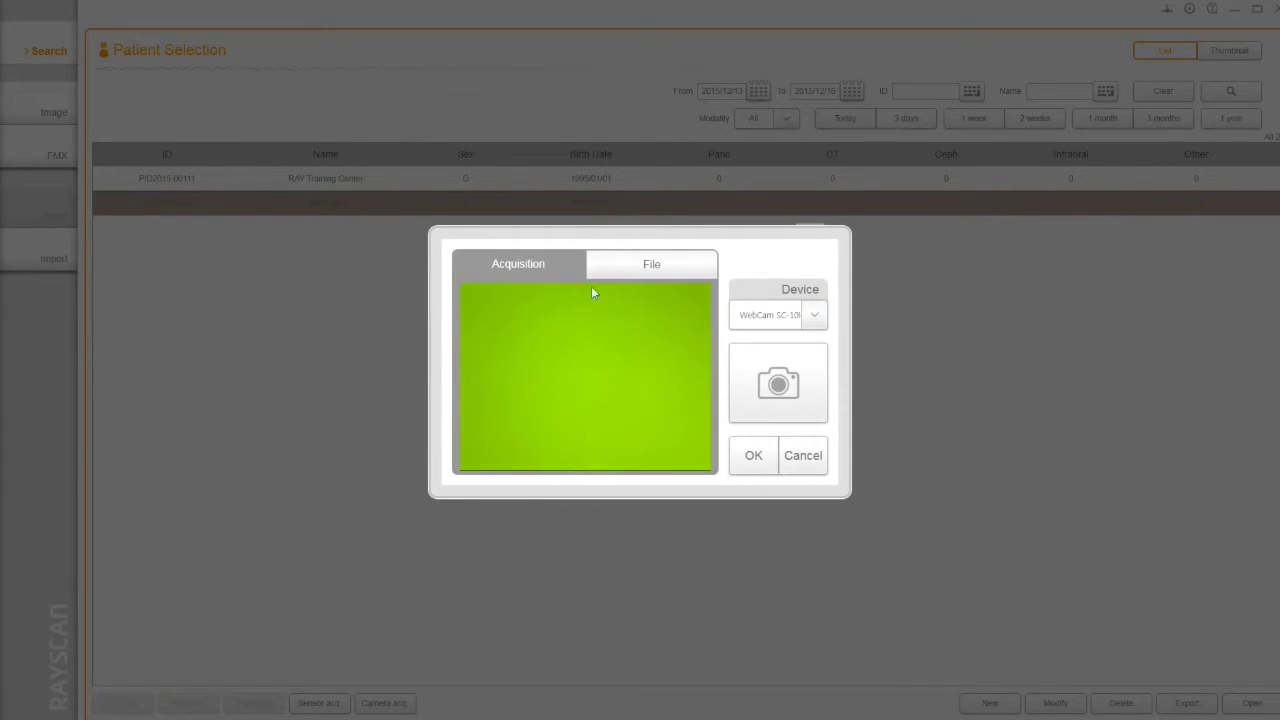
{"action": "left_click", "coordinate": [603, 273]}
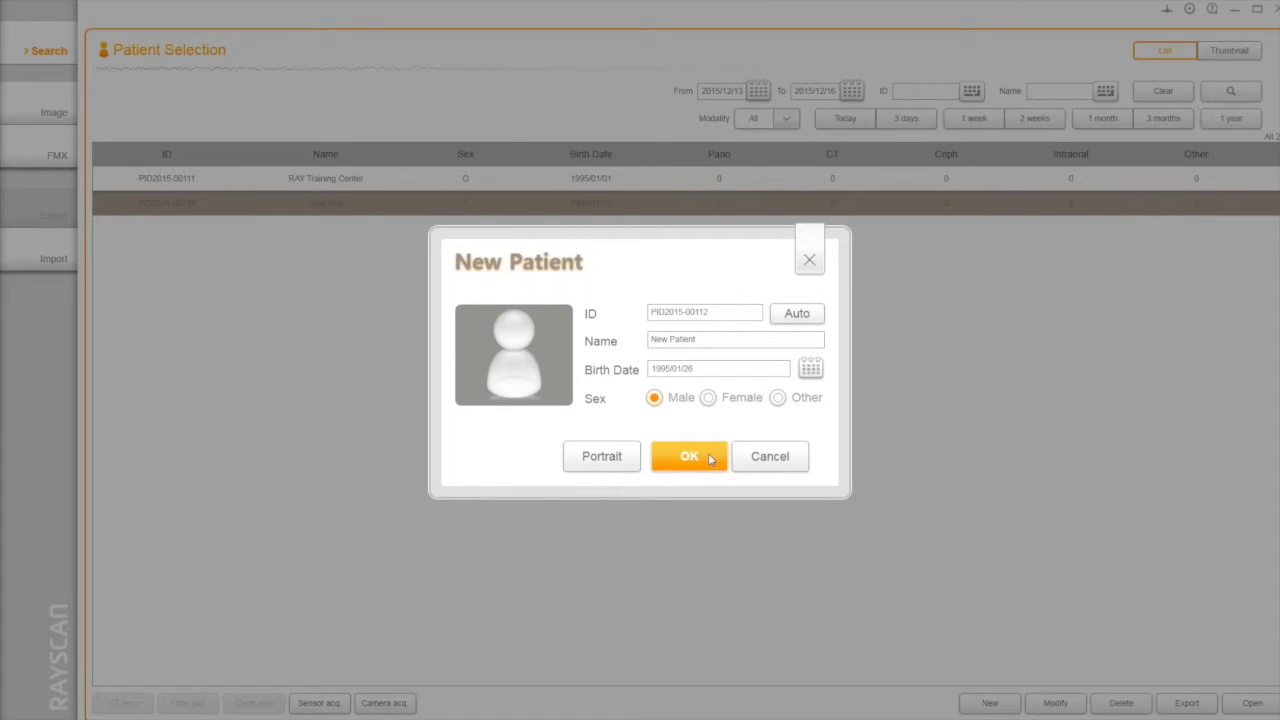
{"action": "left_click", "coordinate": [710, 457]}
Change the new patient's birth date to 1995/01/07, then try deleting it and cancel the password prompt.
{"action": "left_click", "coordinate": [1058, 704]}
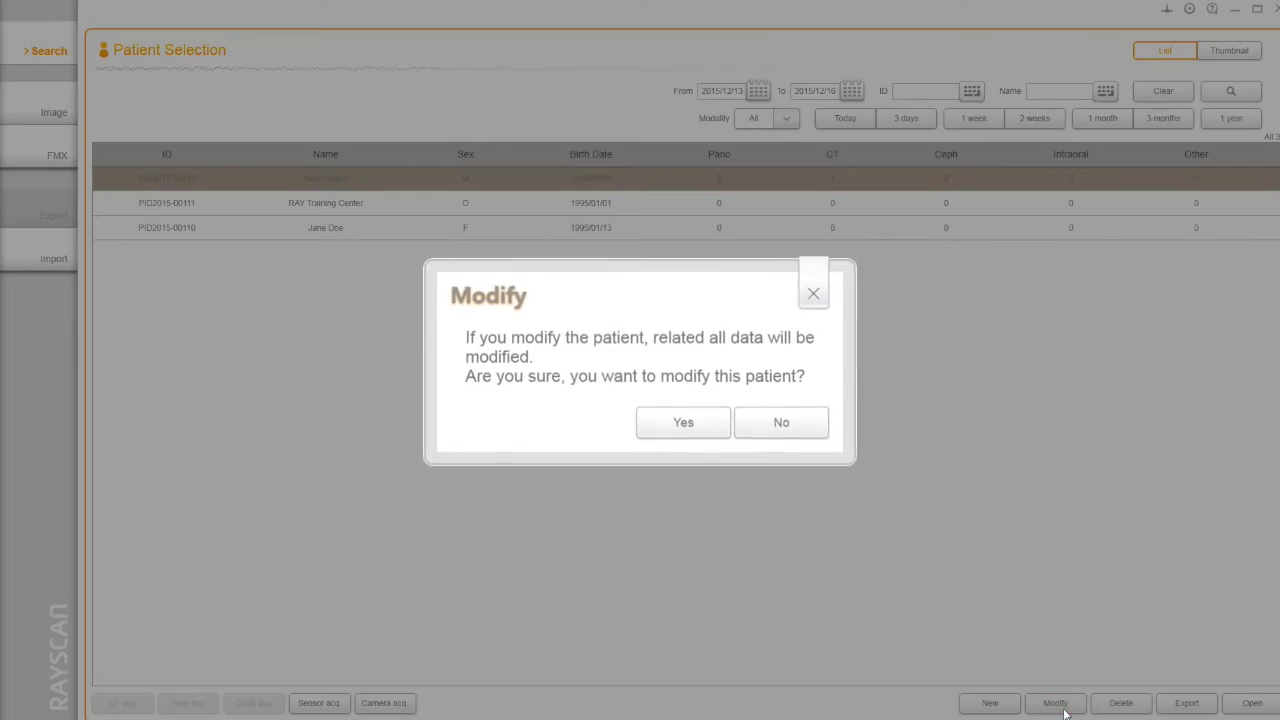
{"action": "left_click", "coordinate": [690, 423]}
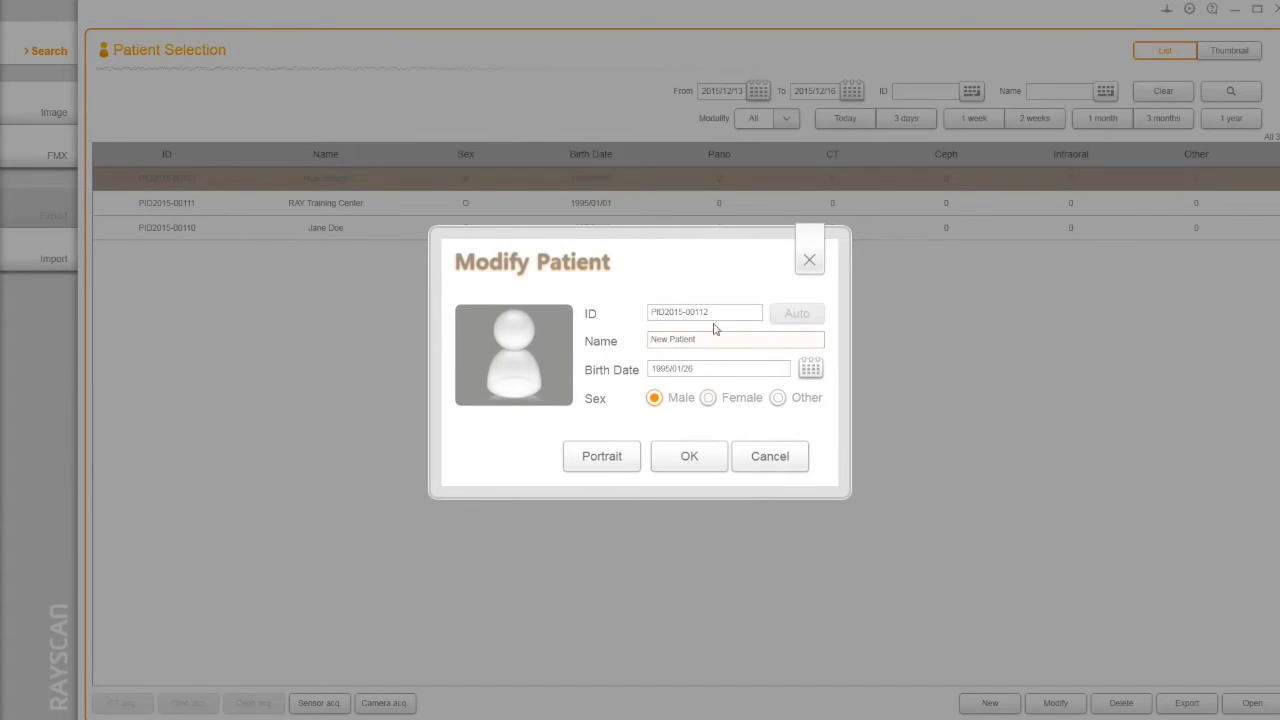
{"action": "left_click", "coordinate": [716, 341]}
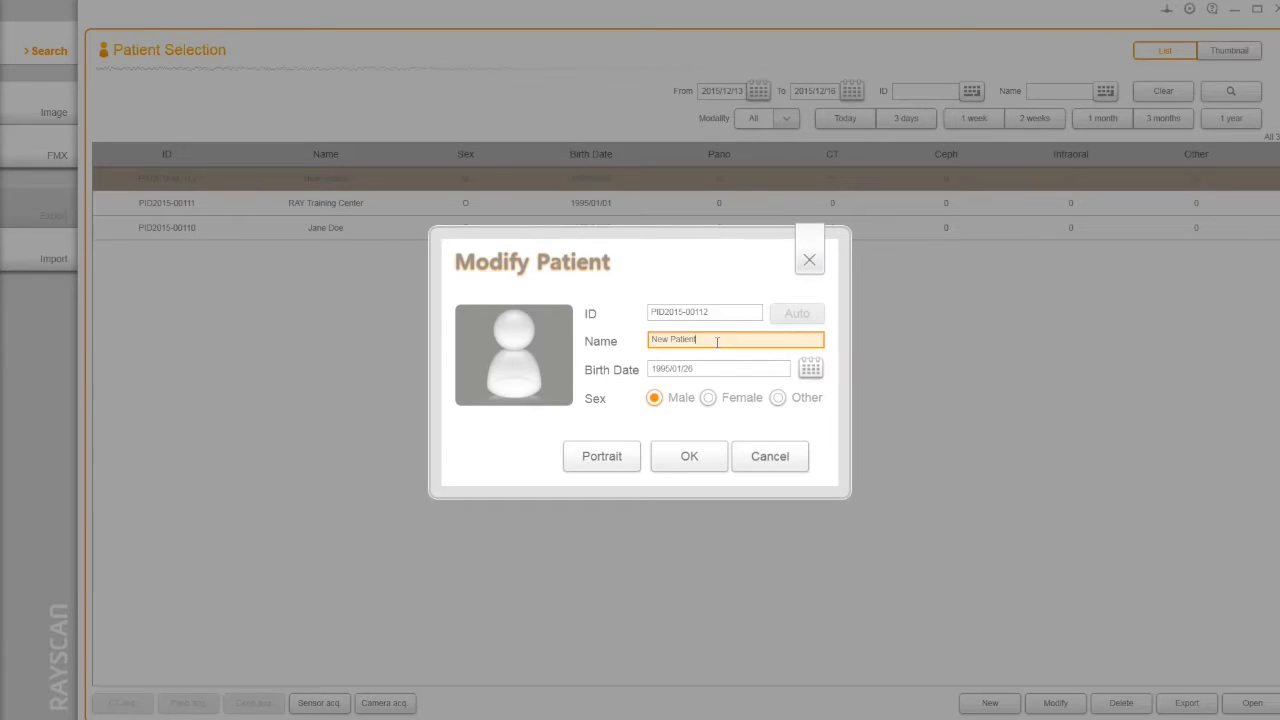
{"action": "left_click", "coordinate": [810, 370]}
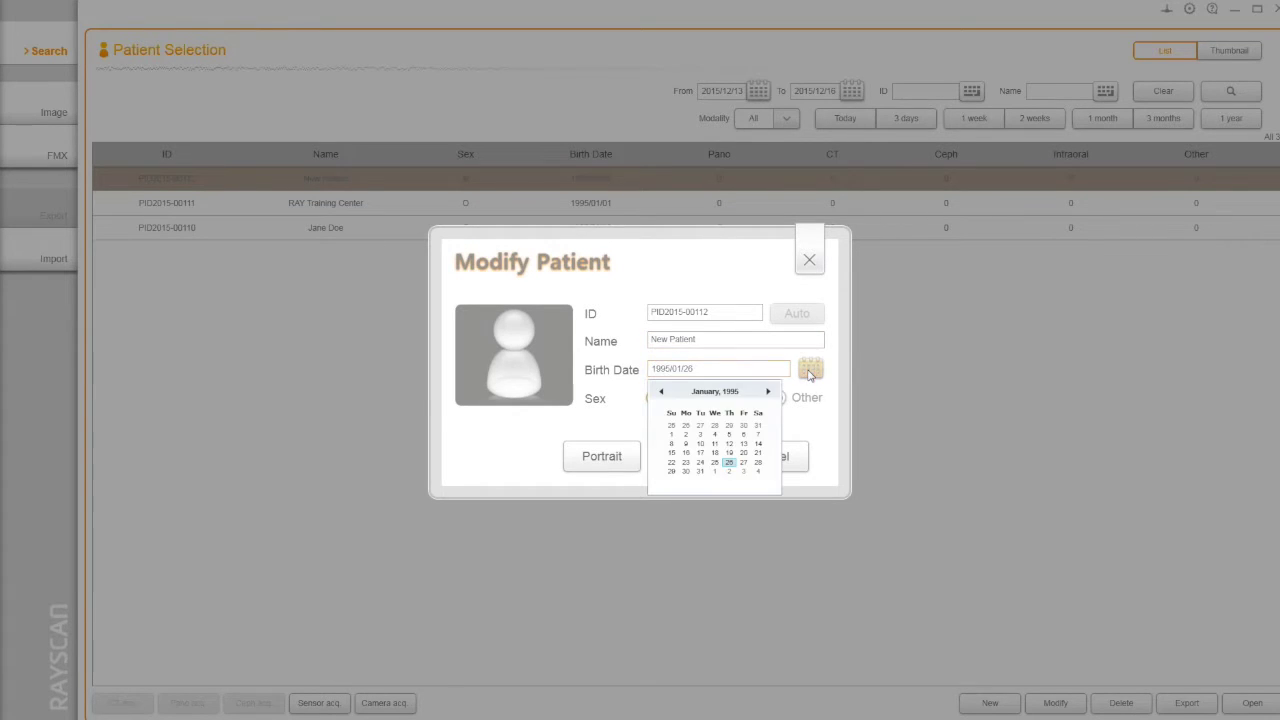
{"action": "left_click", "coordinate": [757, 434]}
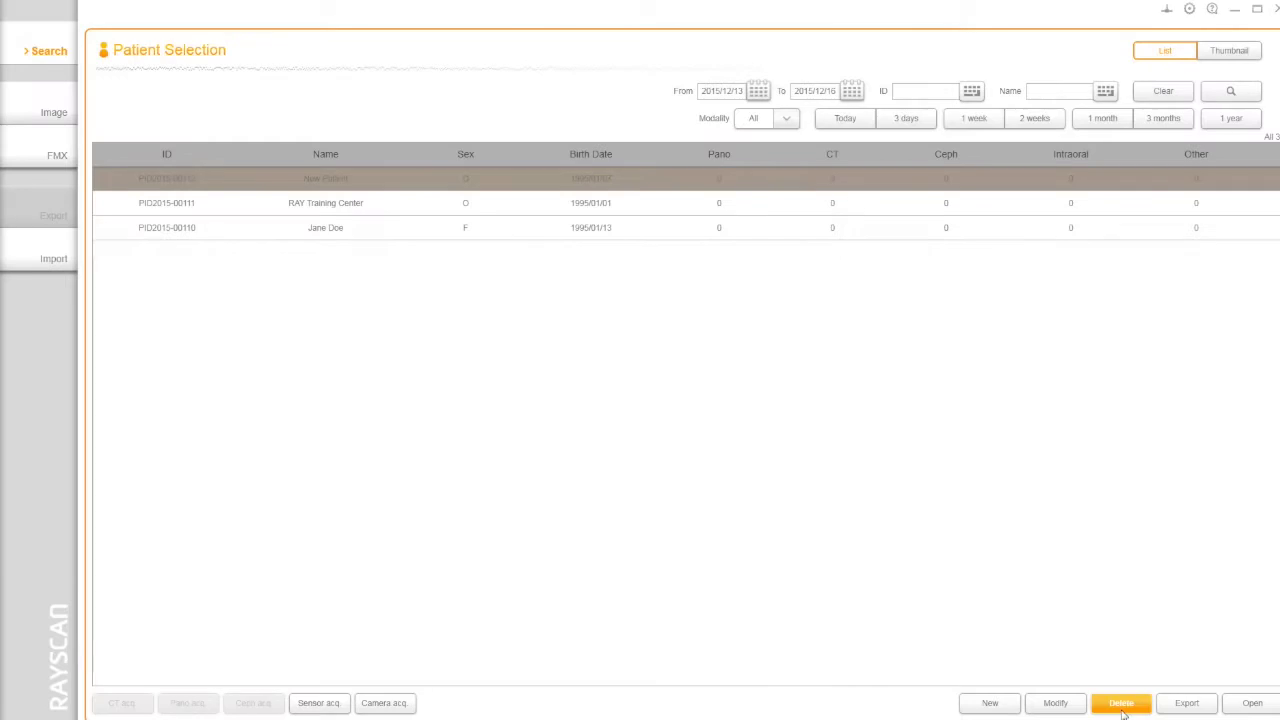
{"action": "left_click", "coordinate": [1121, 703]}
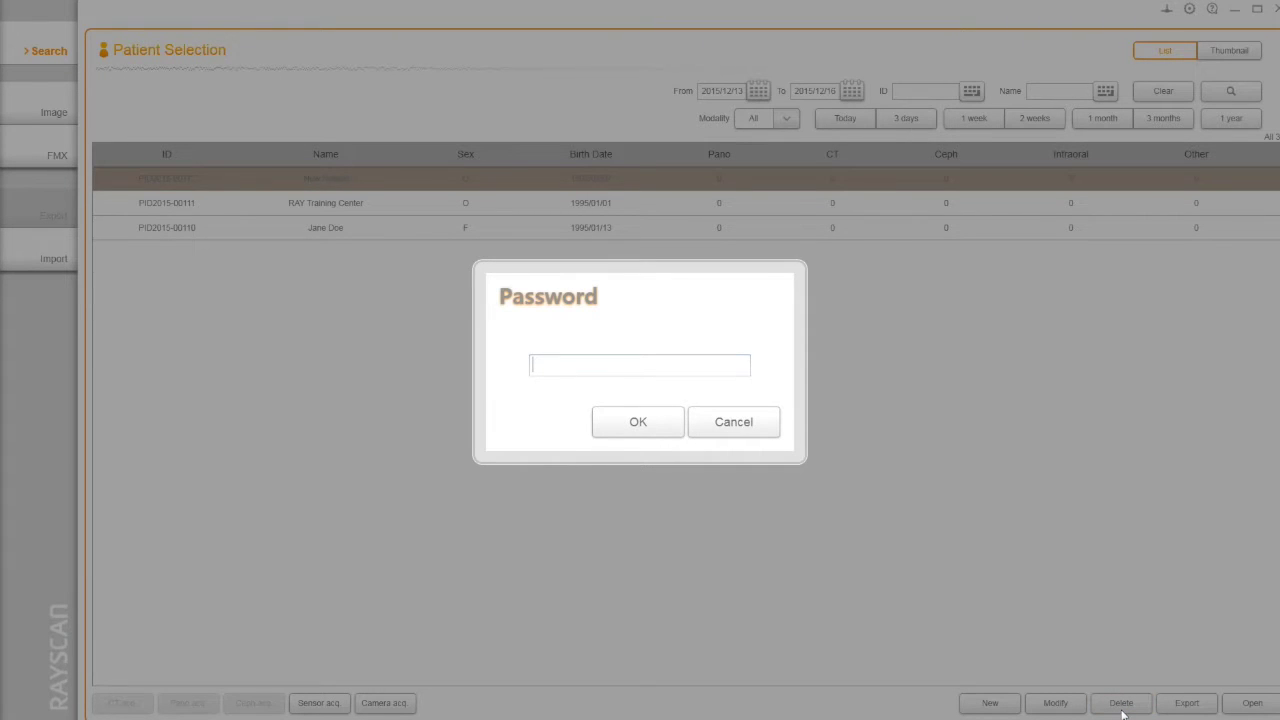
{"action": "left_click", "coordinate": [772, 436]}
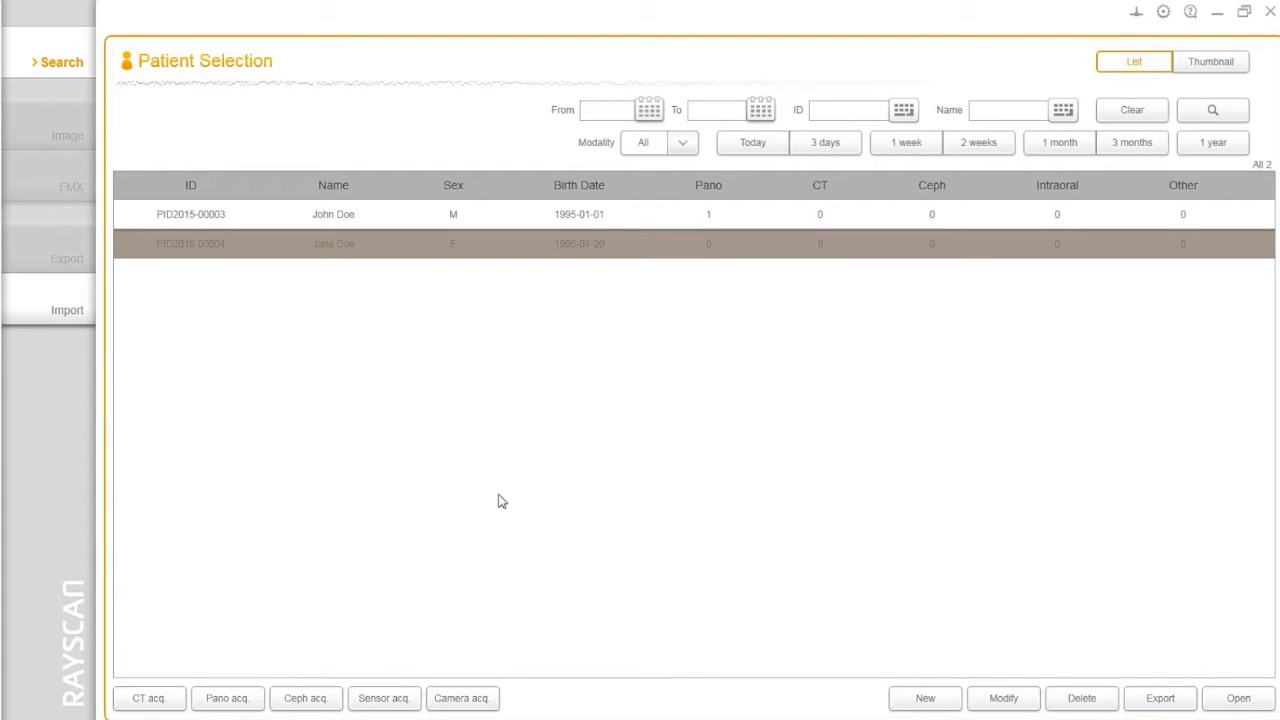
Start a panoramic acquisition, then launch the 3D viewer for the CT series.
{"action": "left_click", "coordinate": [255, 702]}
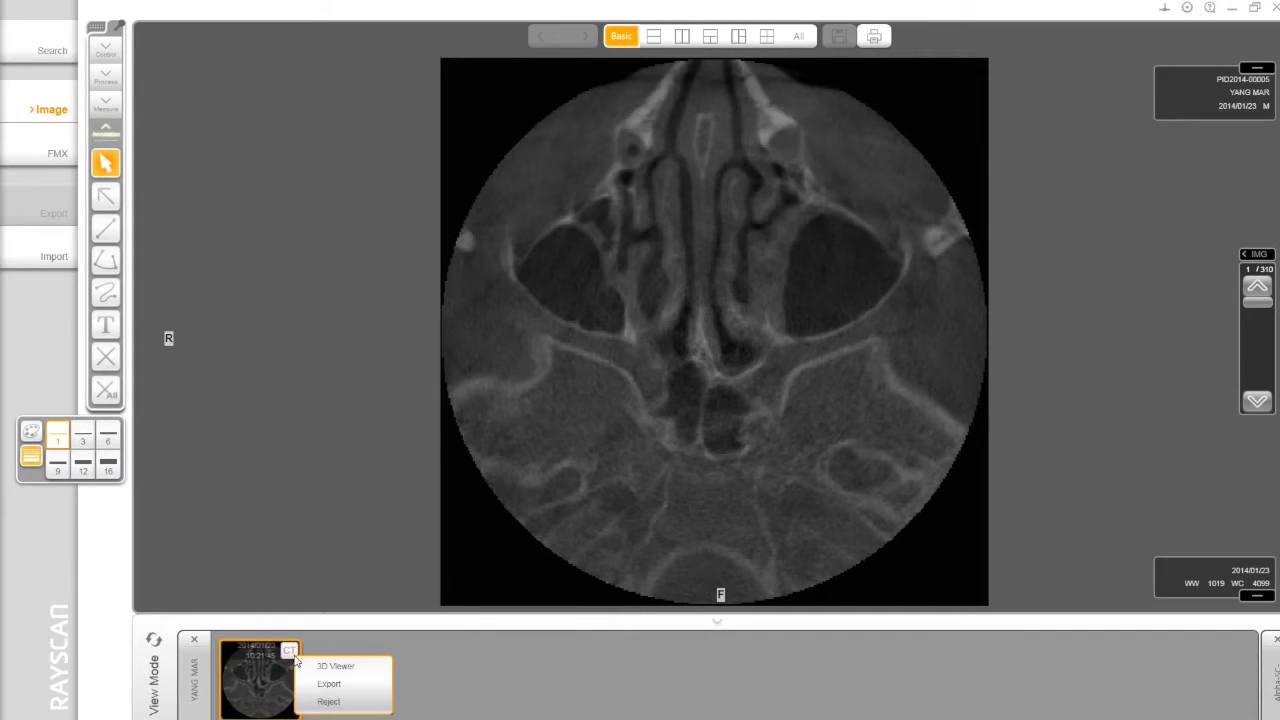
{"action": "left_click", "coordinate": [379, 668]}
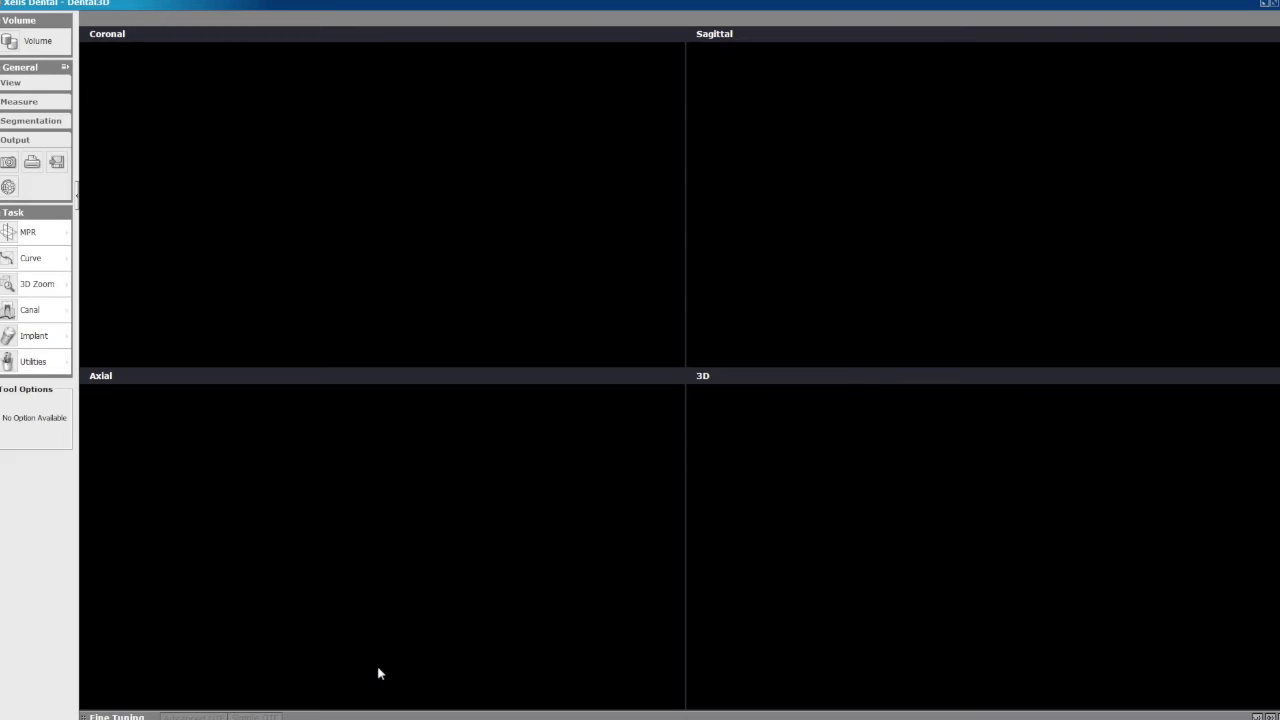
Load the CT volume with Normal loading options, then open the second patient's images.
{"action": "left_click", "coordinate": [491, 463]}
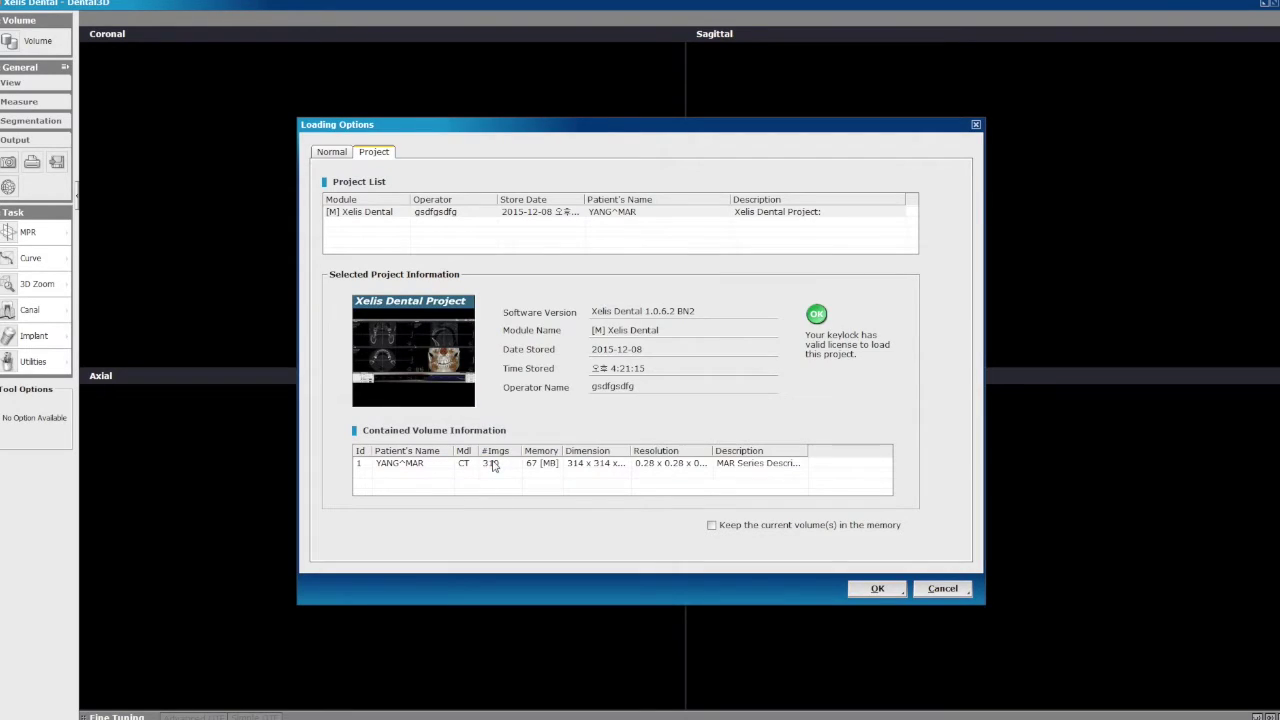
{"action": "left_click", "coordinate": [347, 158]}
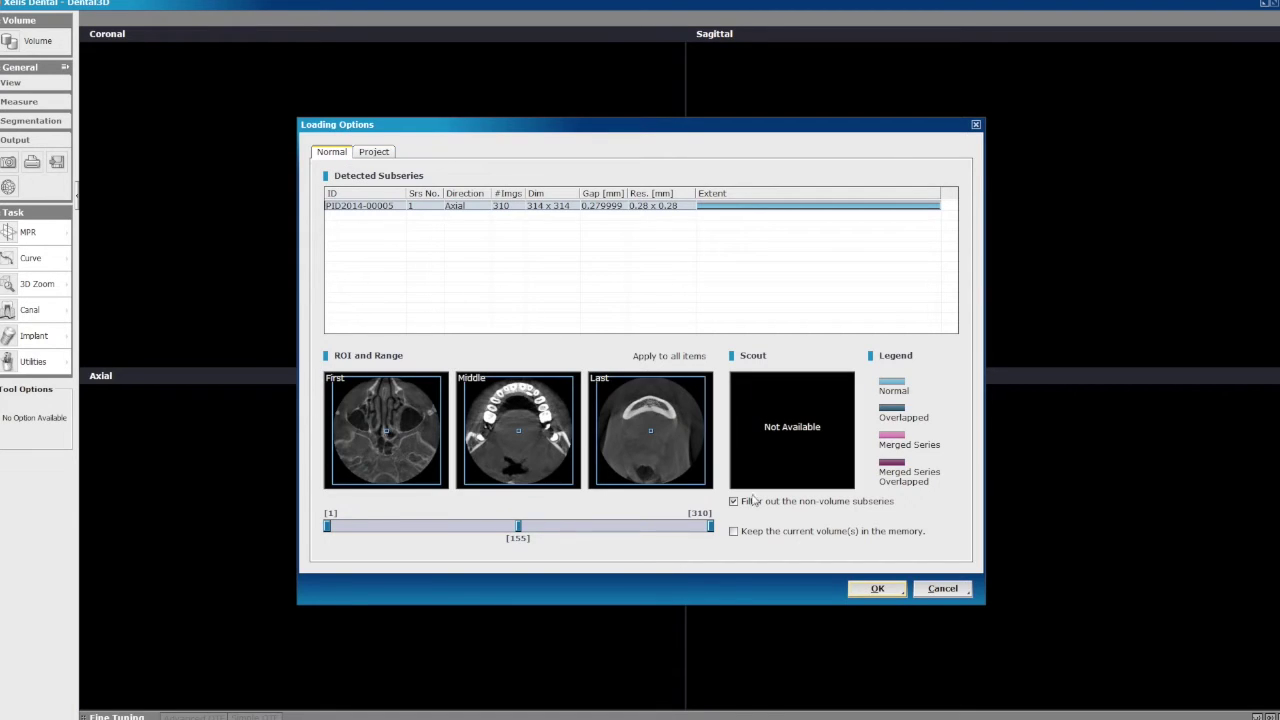
{"action": "left_click", "coordinate": [865, 593]}
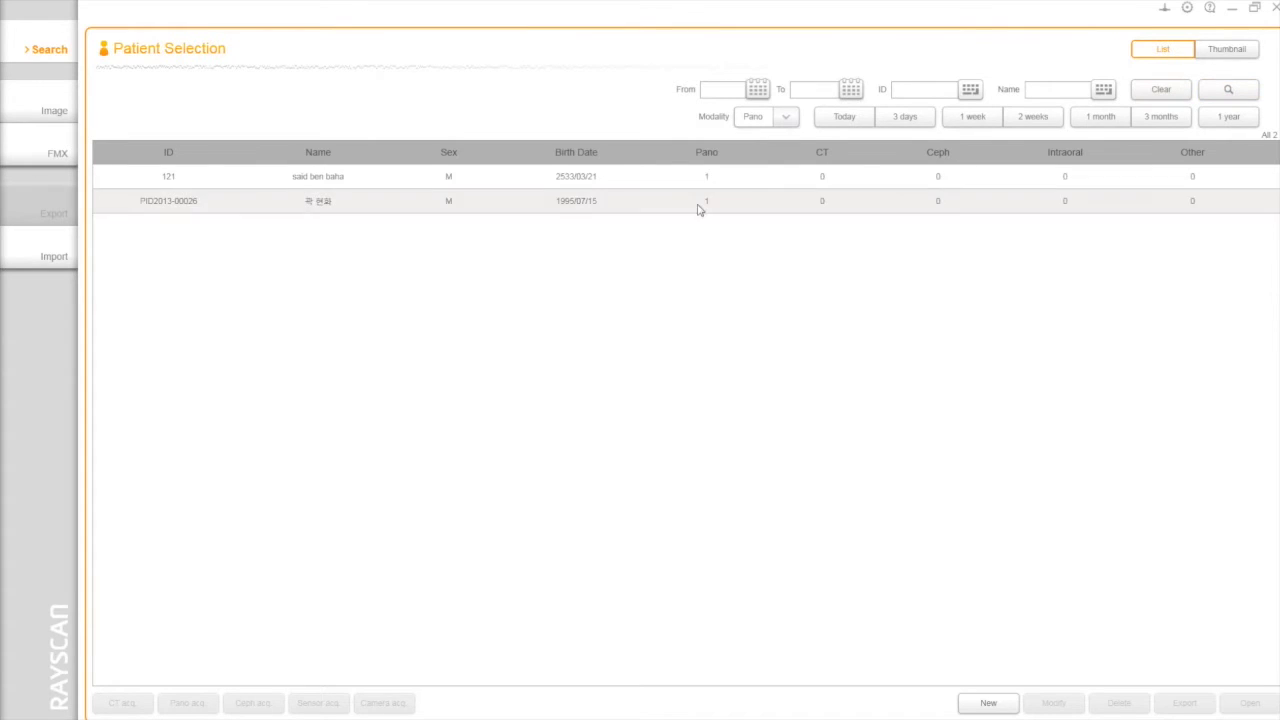
{"action": "double_click", "coordinate": [690, 206]}
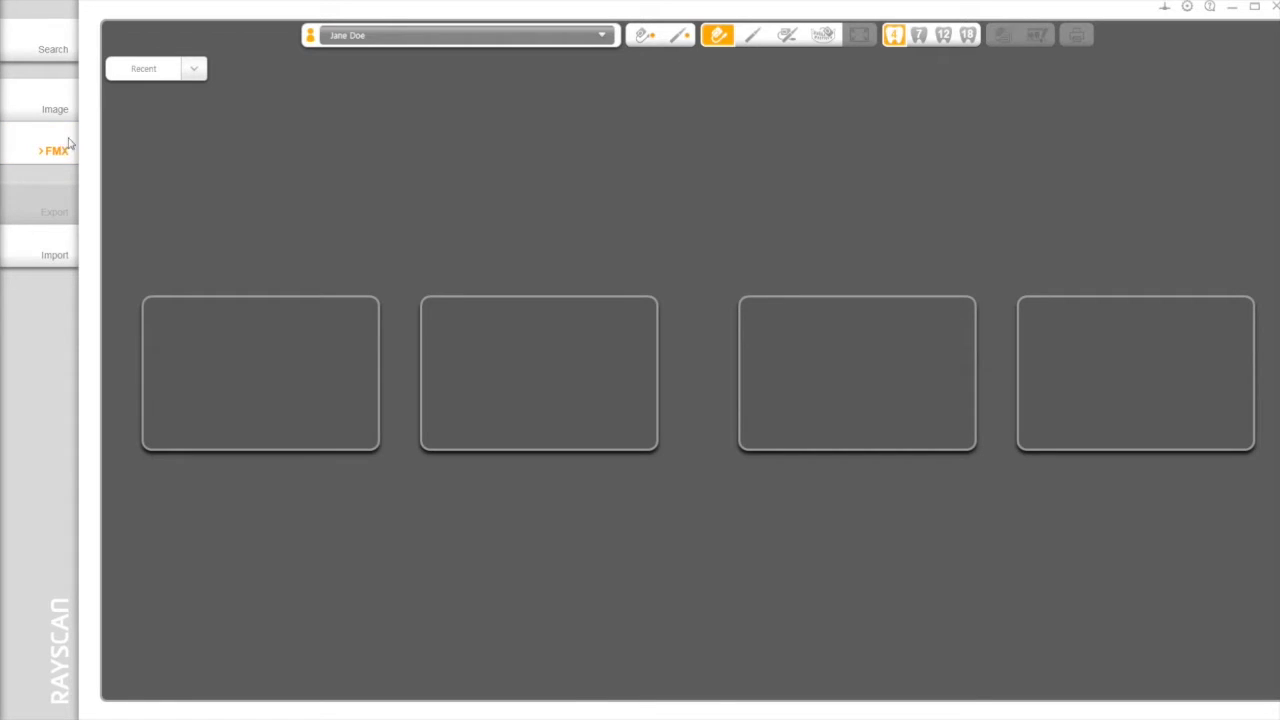
Check the patient dropdown without switching patients, then start intraoral sensor acquisition.
{"action": "left_click", "coordinate": [613, 38]}
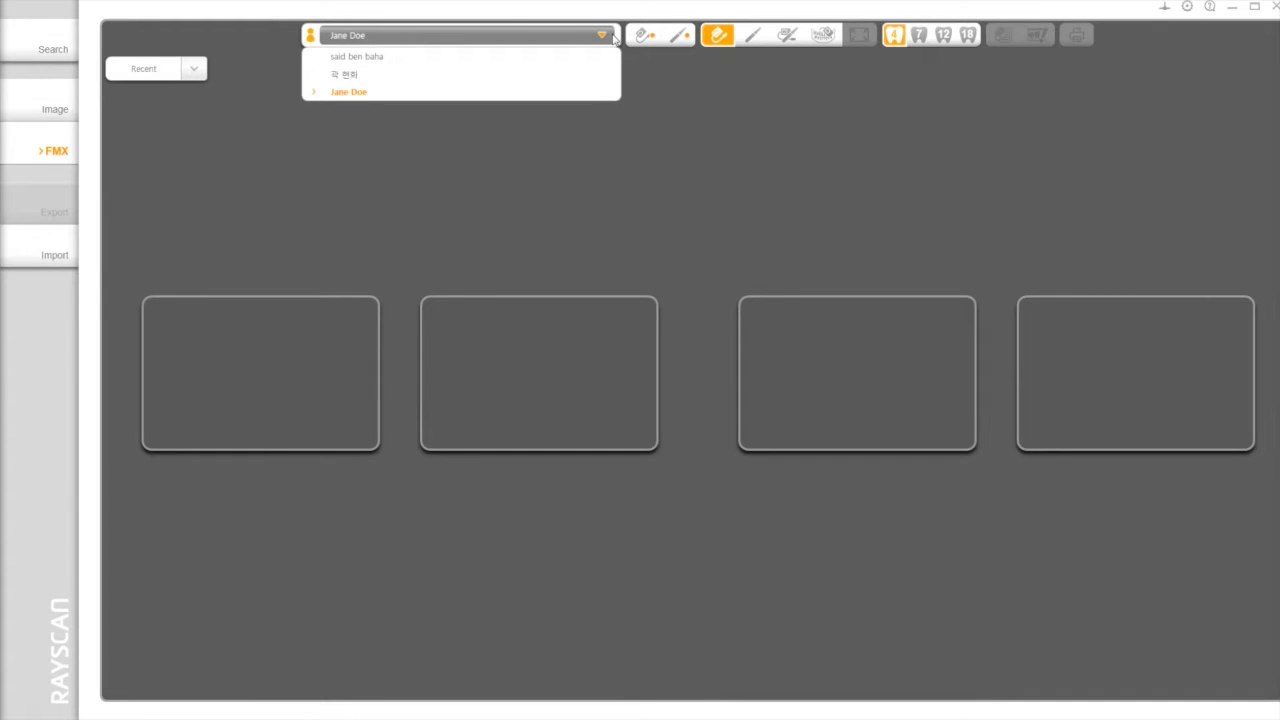
{"action": "left_click", "coordinate": [613, 38]}
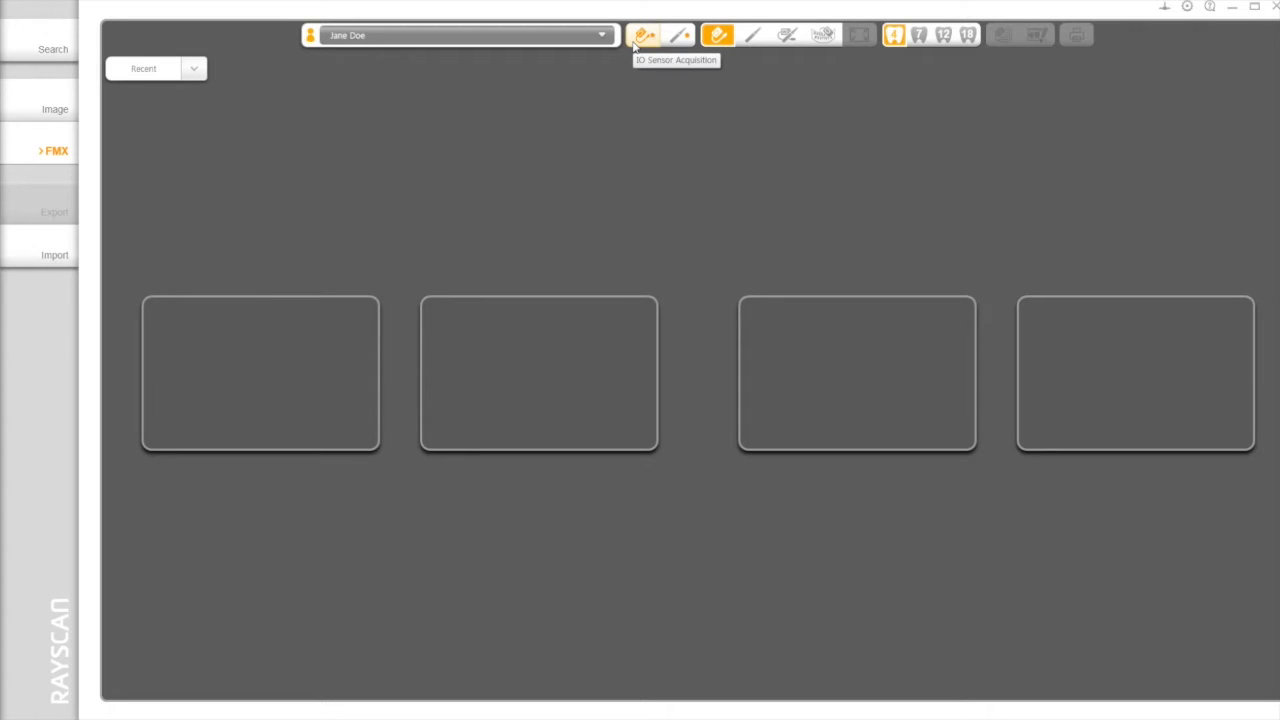
{"action": "left_click", "coordinate": [634, 42]}
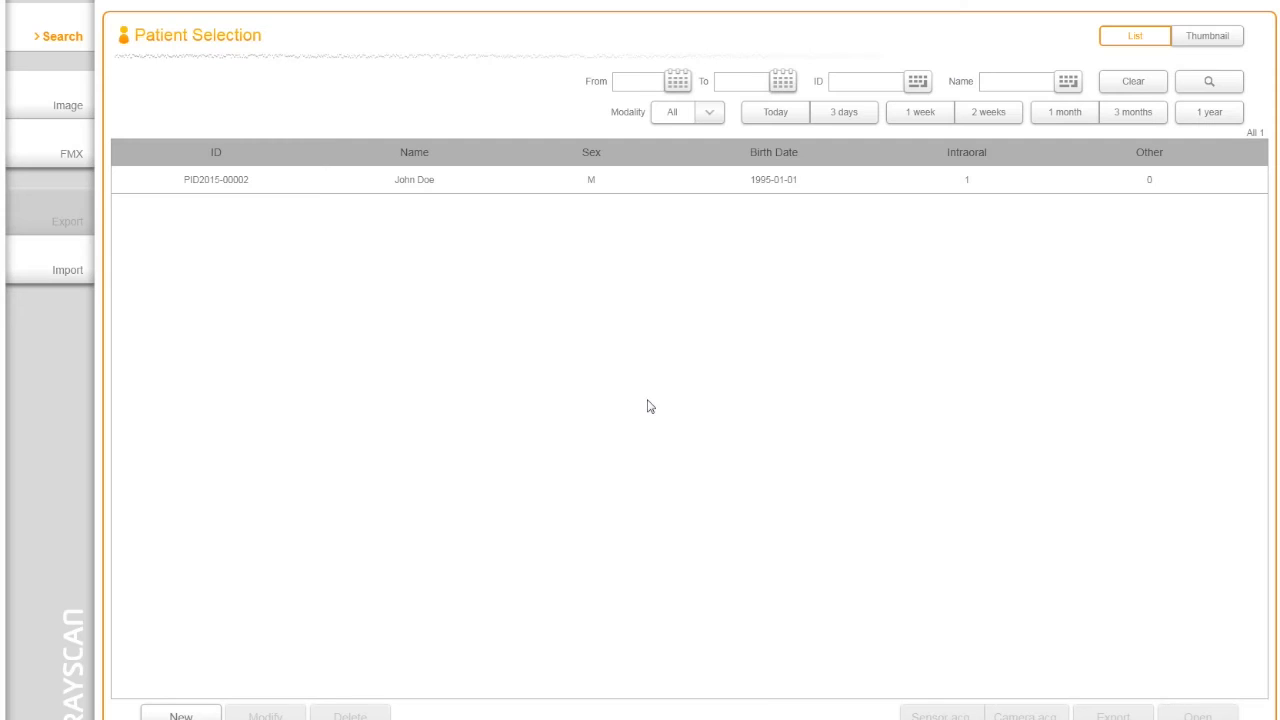
Search Desktop > RIOSensor Training > Test Patient, including subfolders, for DICOM images.
{"action": "left_click", "coordinate": [54, 271]}
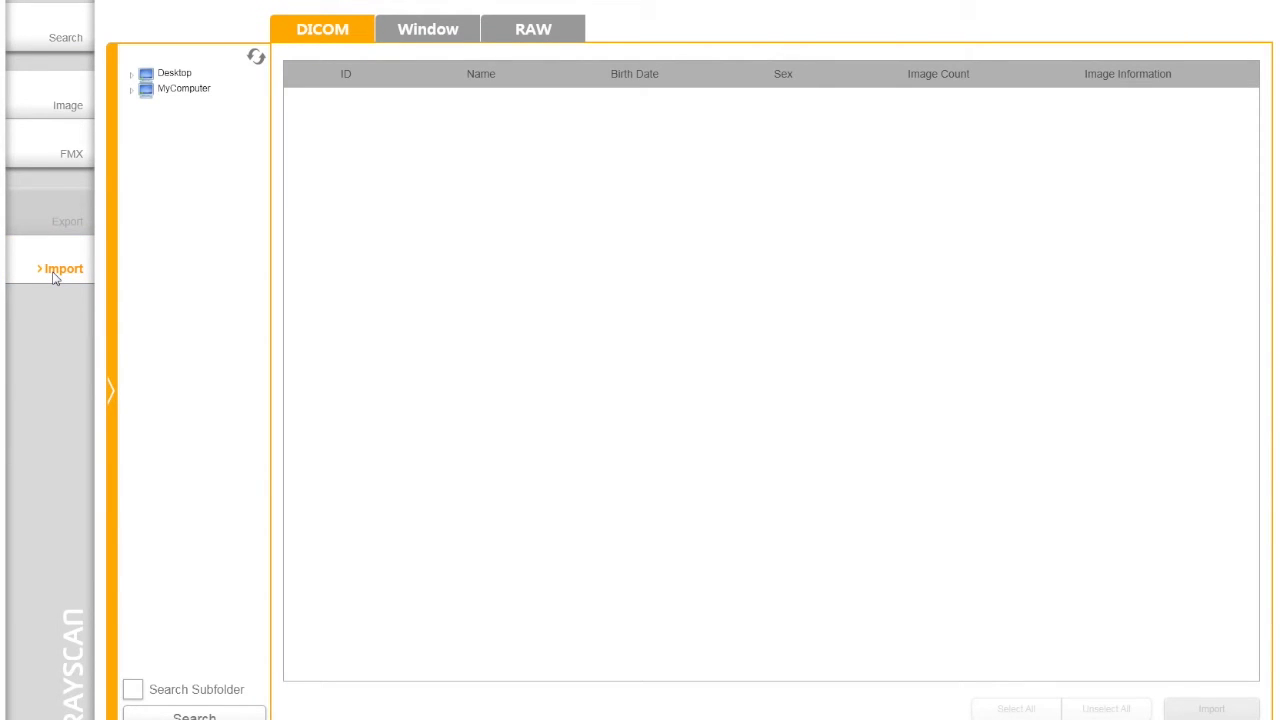
{"action": "left_click", "coordinate": [134, 77]}
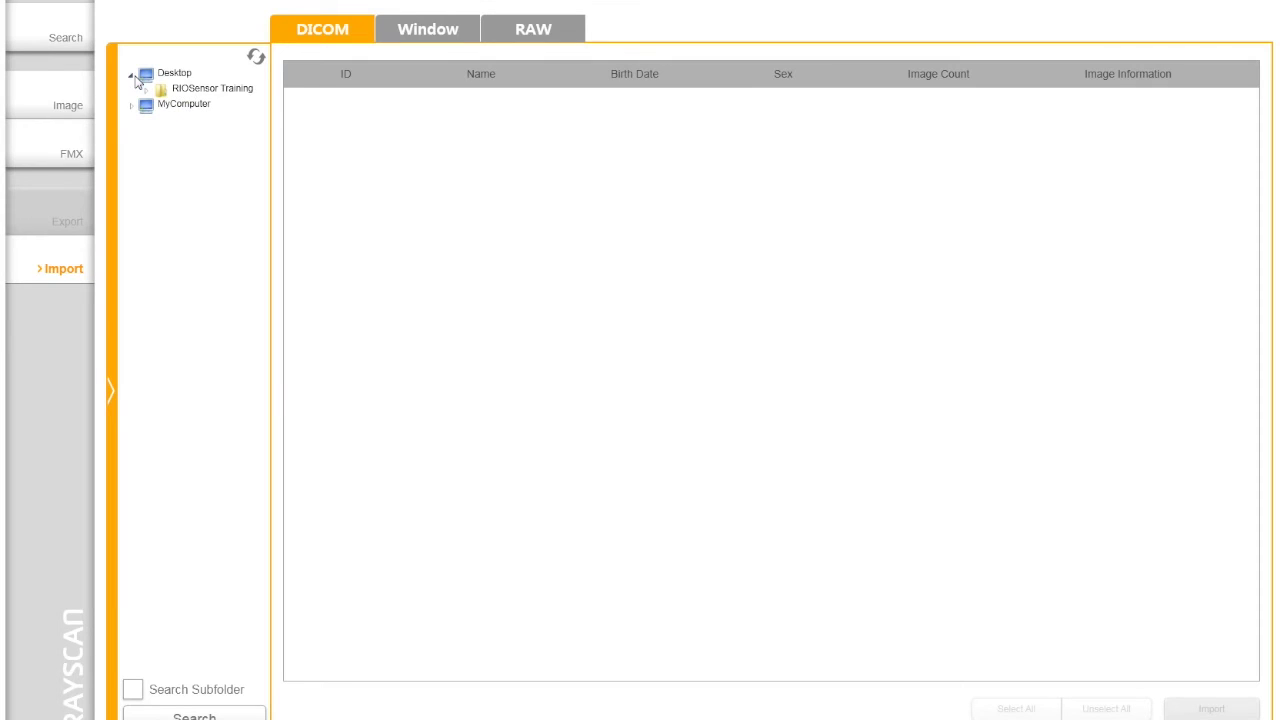
{"action": "left_click", "coordinate": [146, 91]}
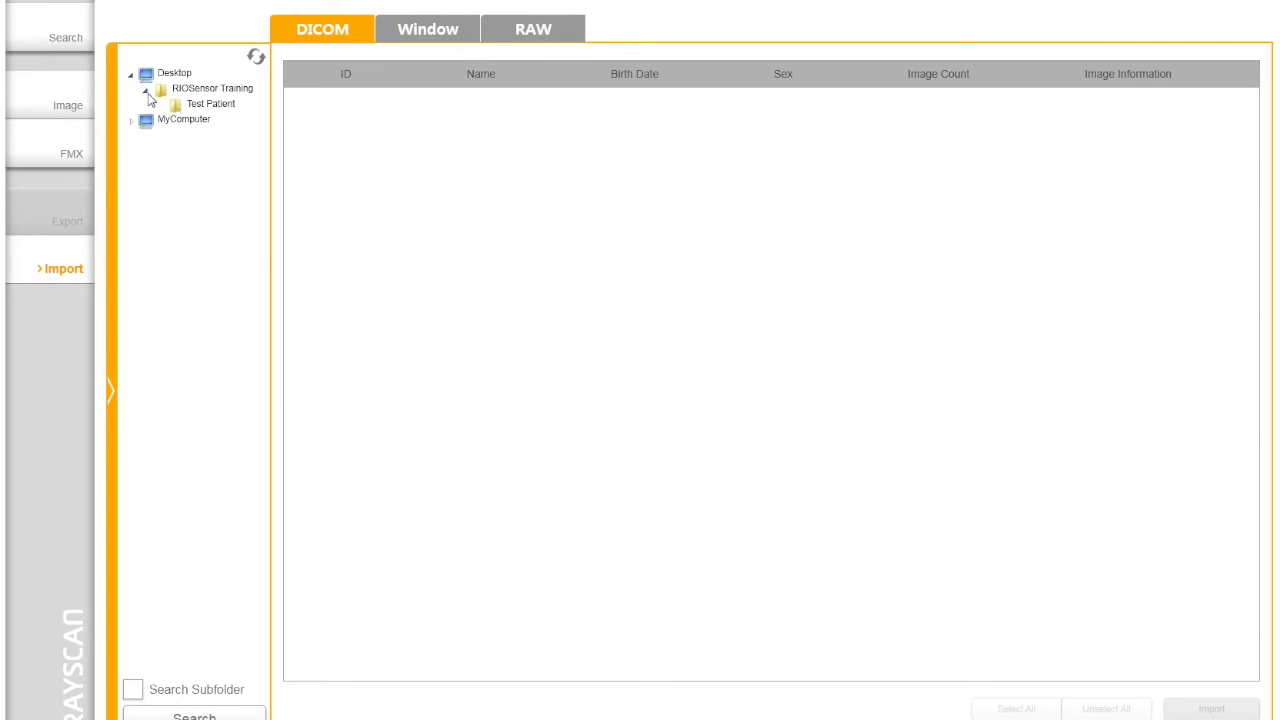
{"action": "left_click", "coordinate": [195, 108]}
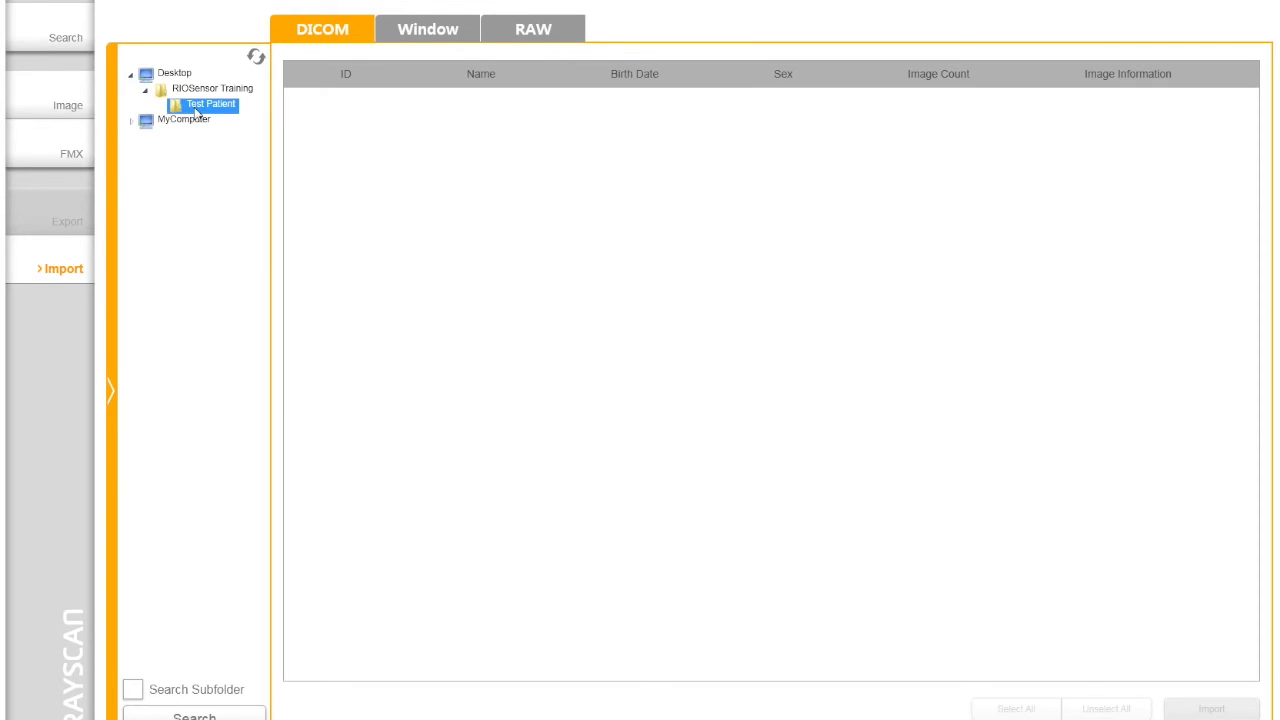
{"action": "left_click", "coordinate": [133, 689]}
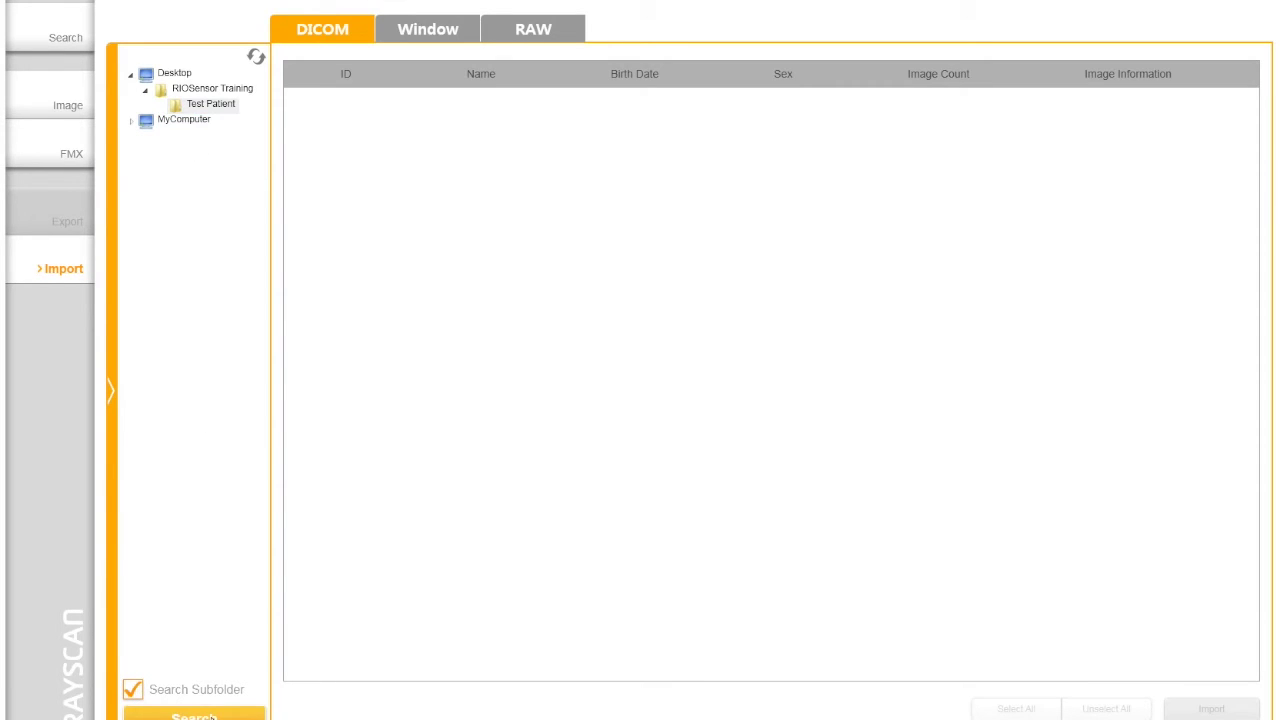
{"action": "left_click", "coordinate": [193, 715]}
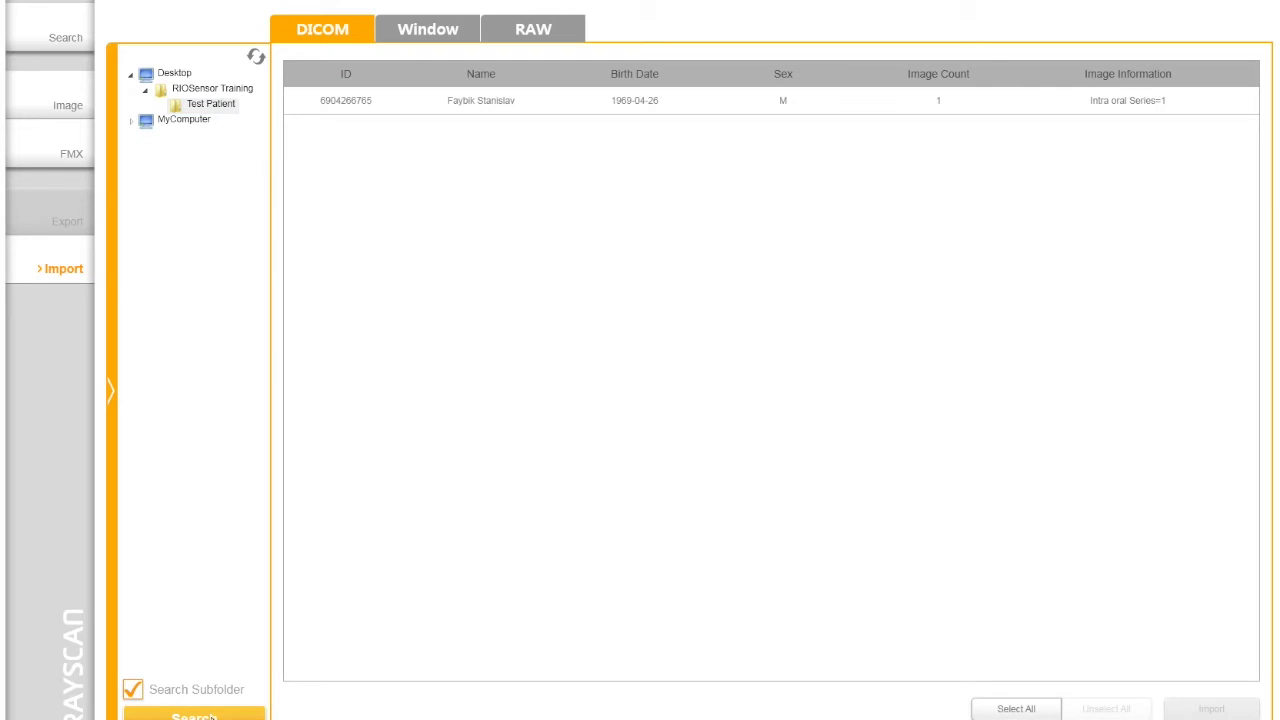
Import the found patient's images and open them in the Image view.
{"action": "left_click", "coordinate": [578, 108]}
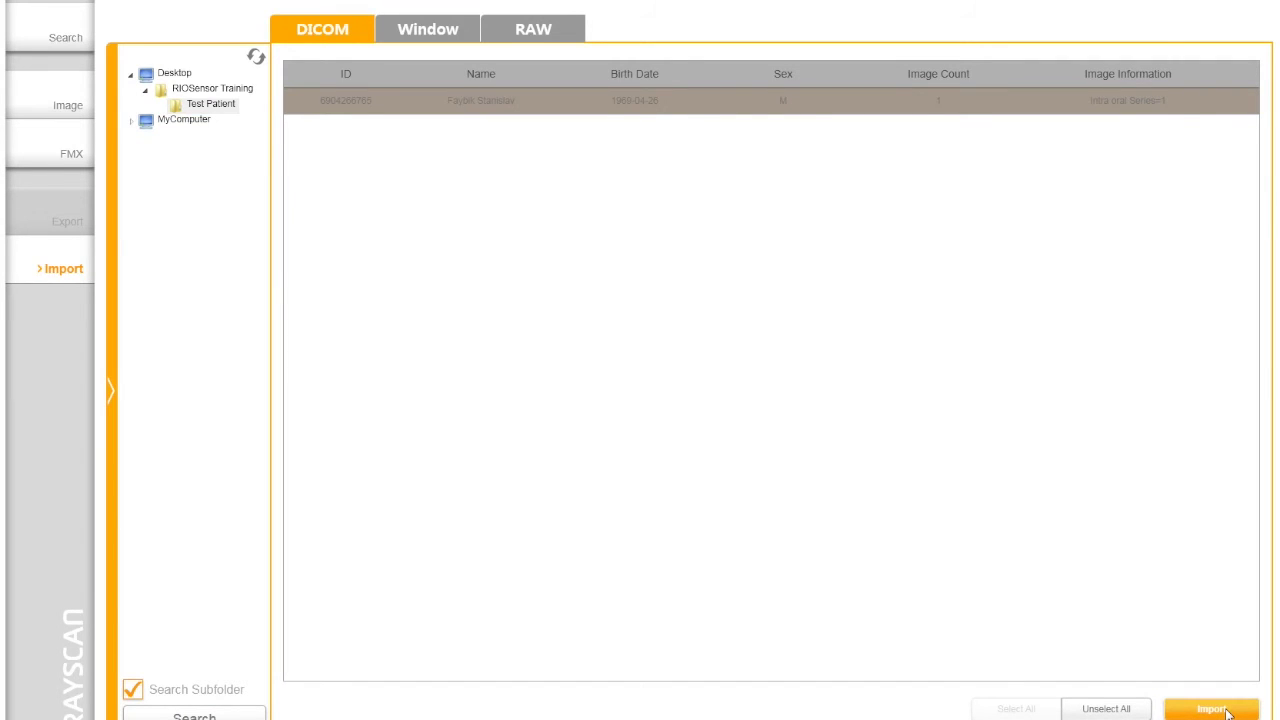
{"action": "left_click", "coordinate": [1220, 709]}
{"action": "double_click", "coordinate": [610, 182]}
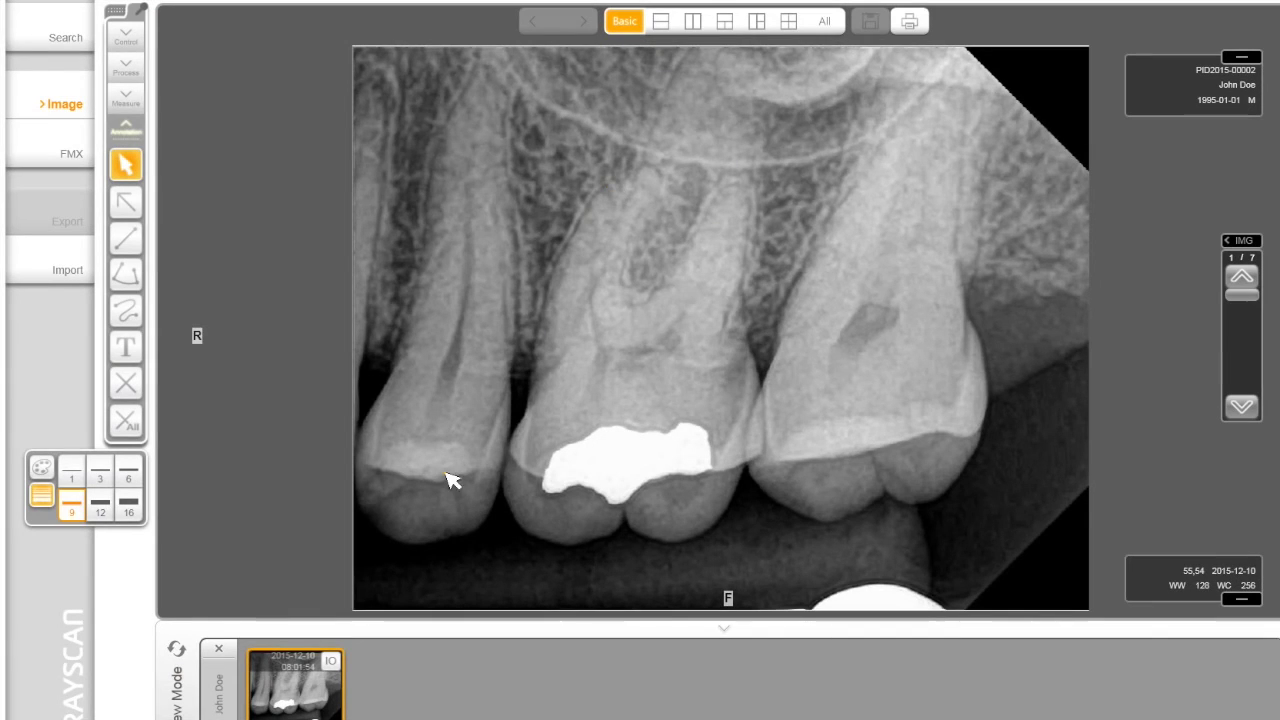
Add the intraoral image series to the export list and select it there.
{"action": "left_click", "coordinate": [336, 665]}
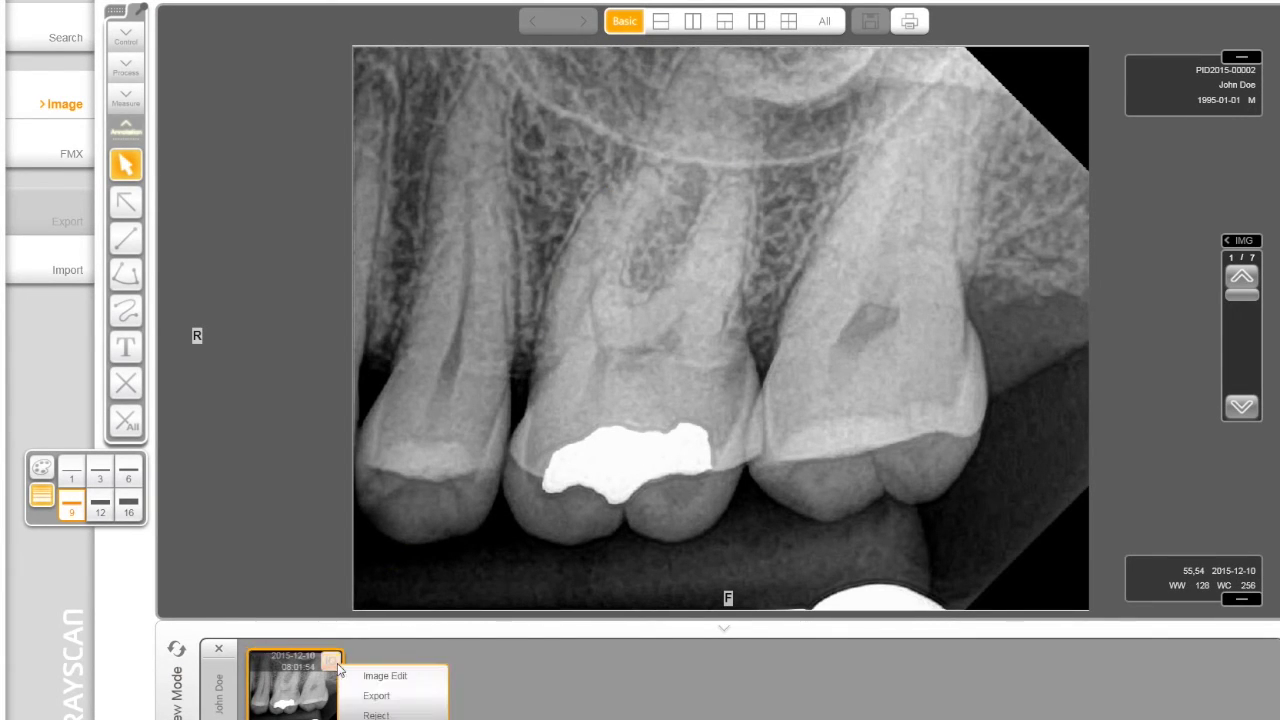
{"action": "left_click", "coordinate": [425, 698]}
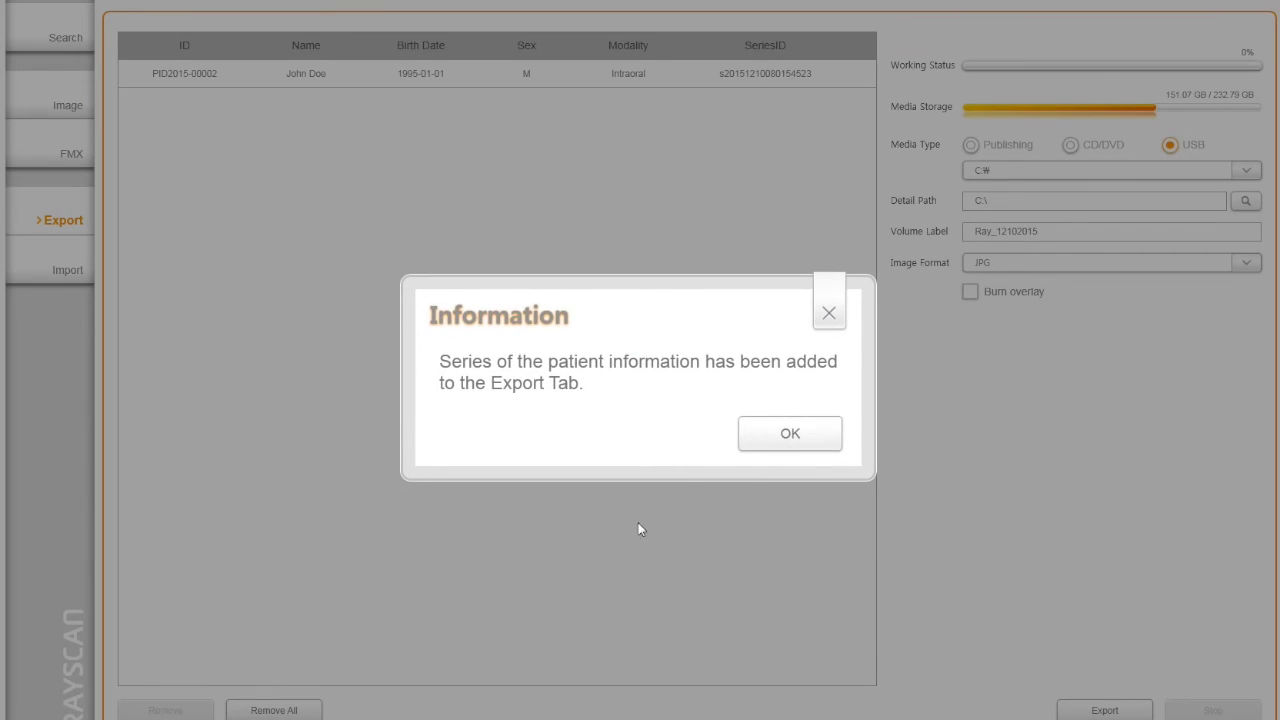
{"action": "left_click", "coordinate": [748, 440]}
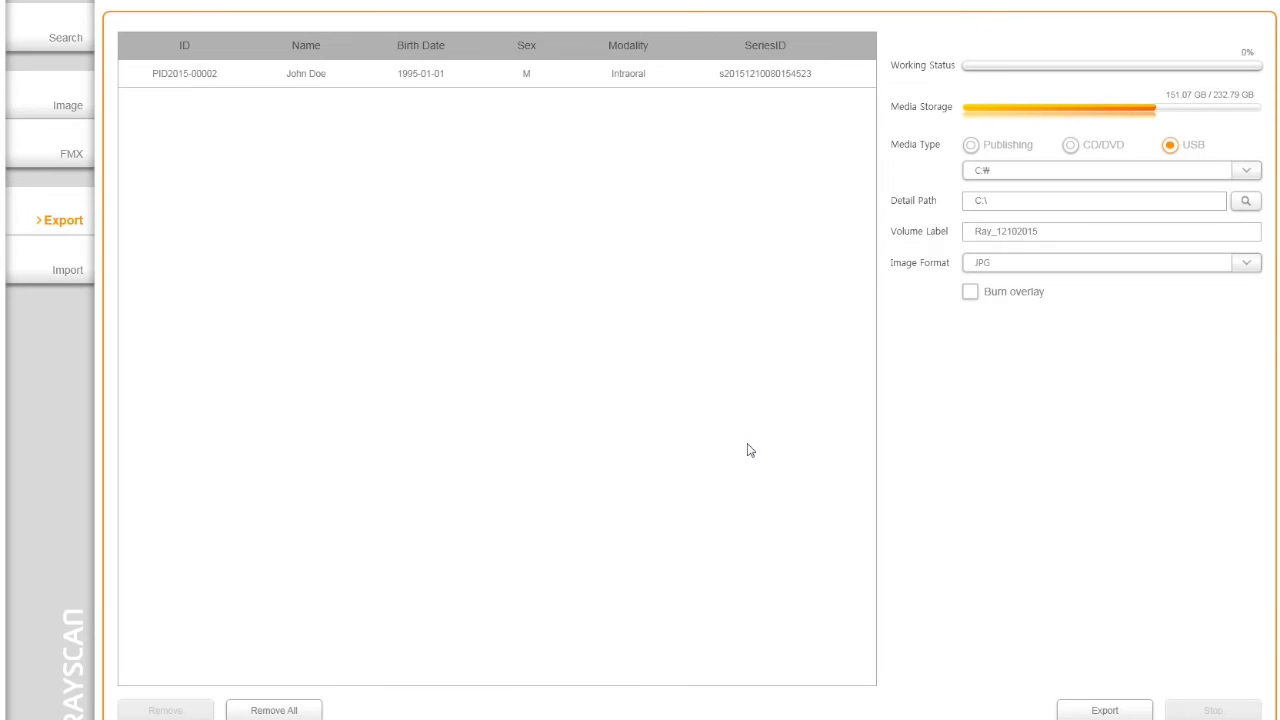
{"action": "left_click", "coordinate": [755, 78]}
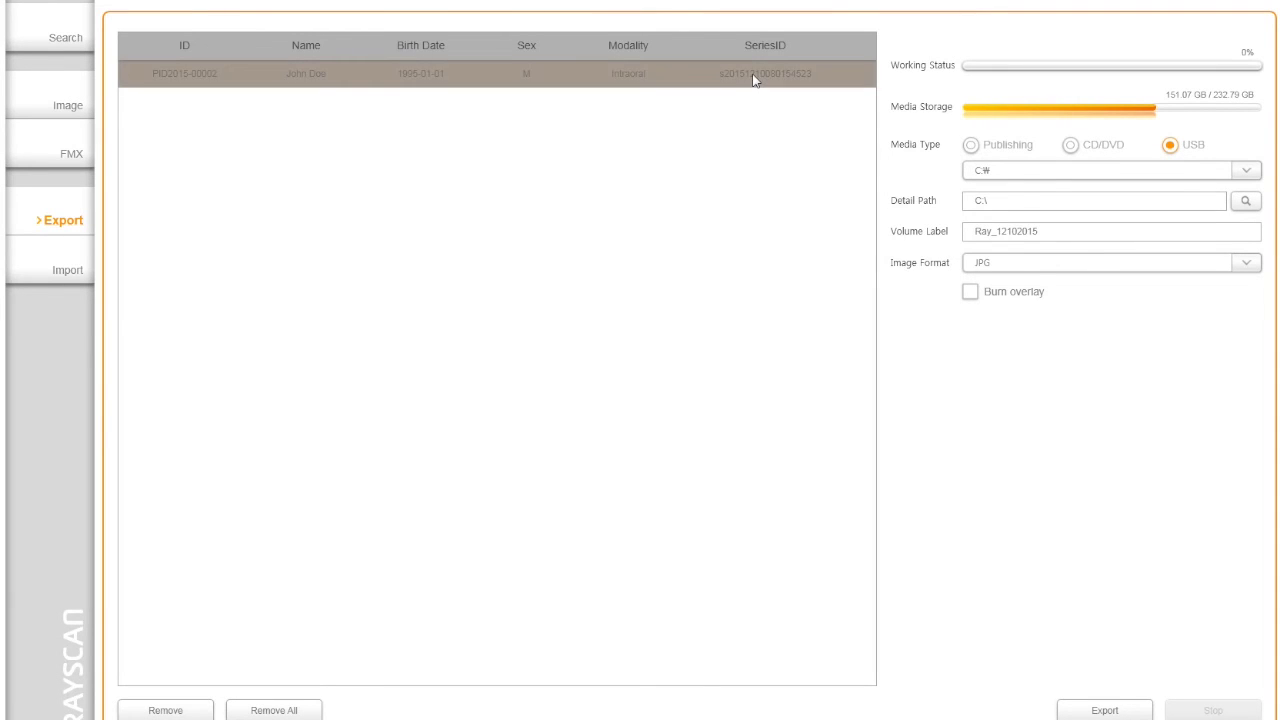
Set export media to USB, target drive E:, and image format DICOM.
{"action": "left_click", "coordinate": [971, 146]}
{"action": "left_click", "coordinate": [1071, 146]}
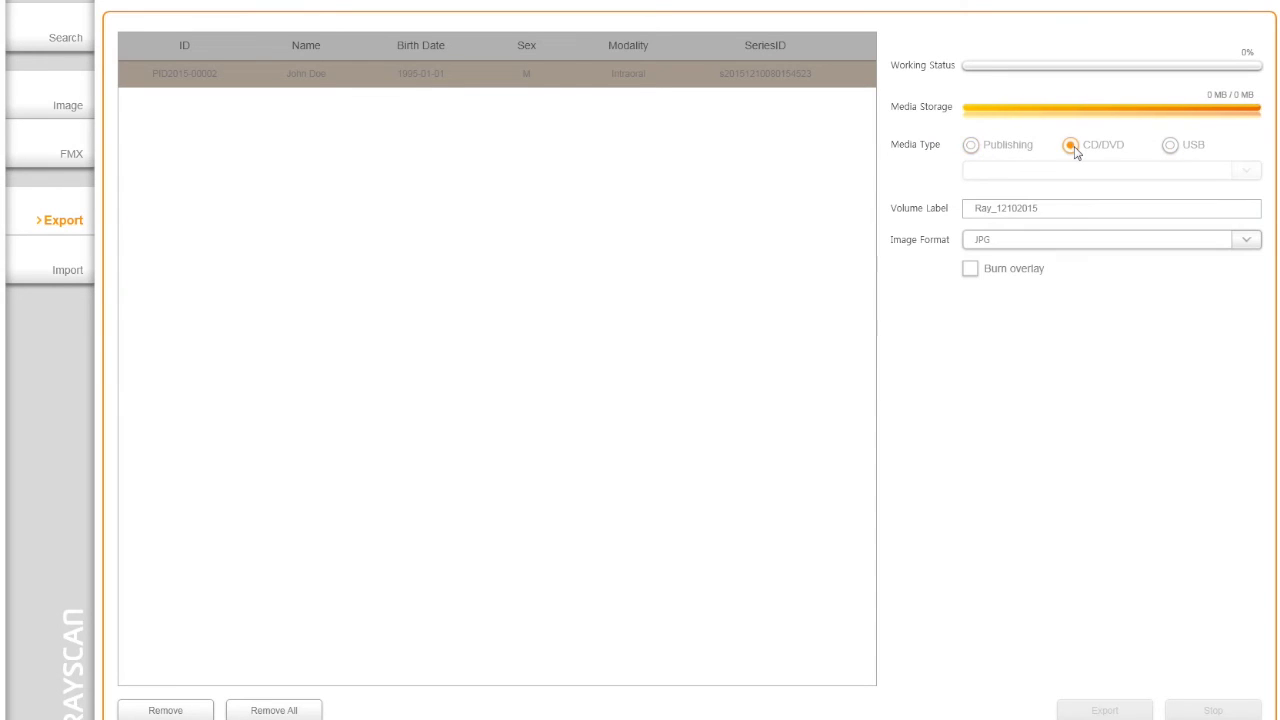
{"action": "left_click", "coordinate": [1170, 146]}
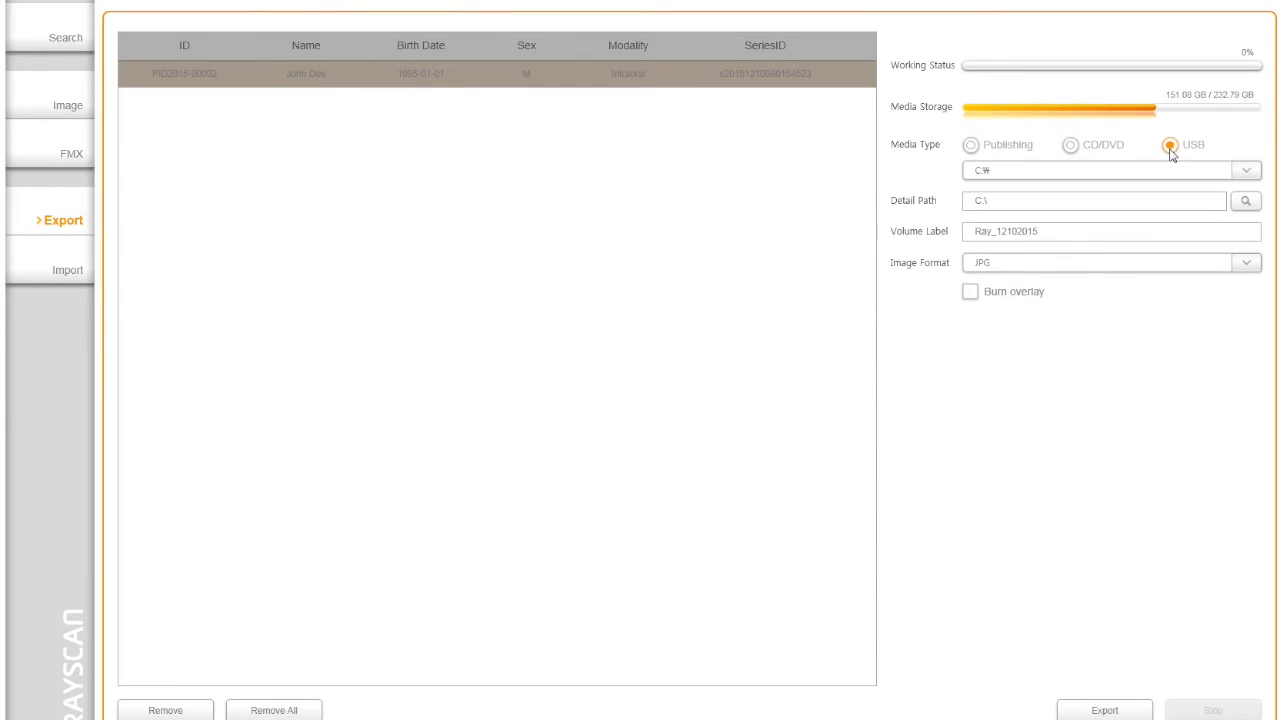
{"action": "left_click", "coordinate": [1247, 172]}
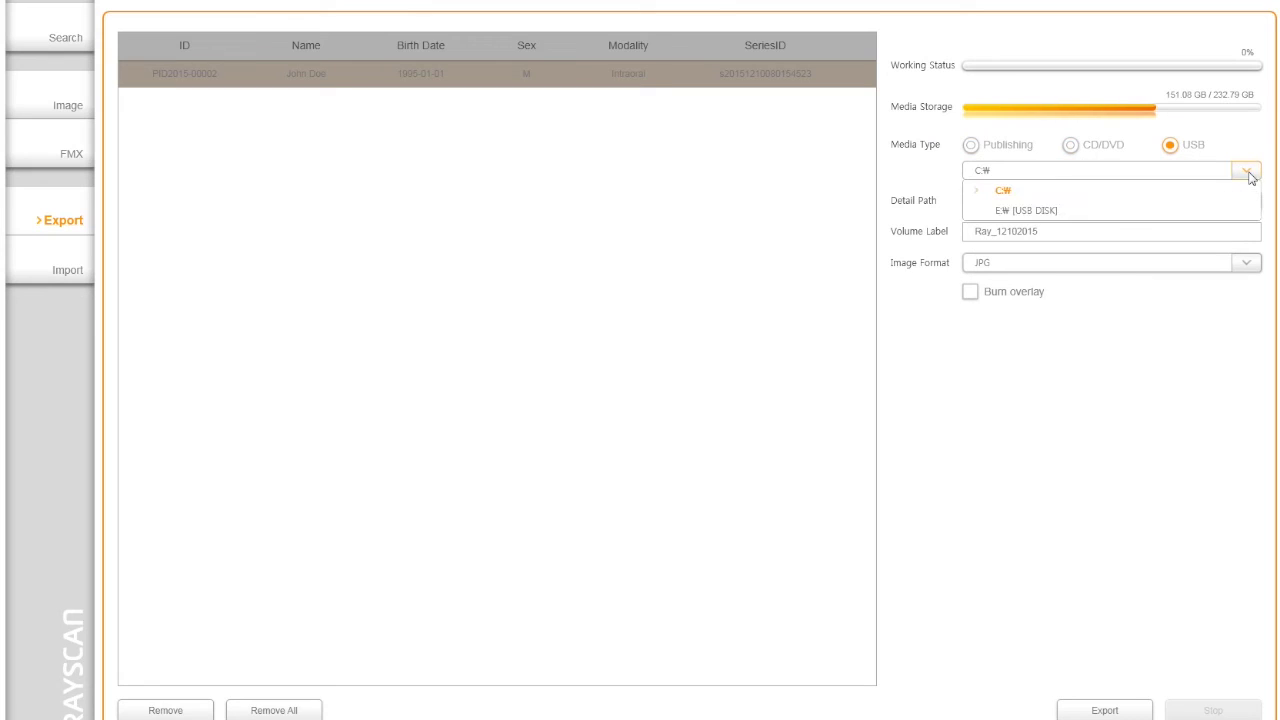
{"action": "left_click", "coordinate": [1068, 211]}
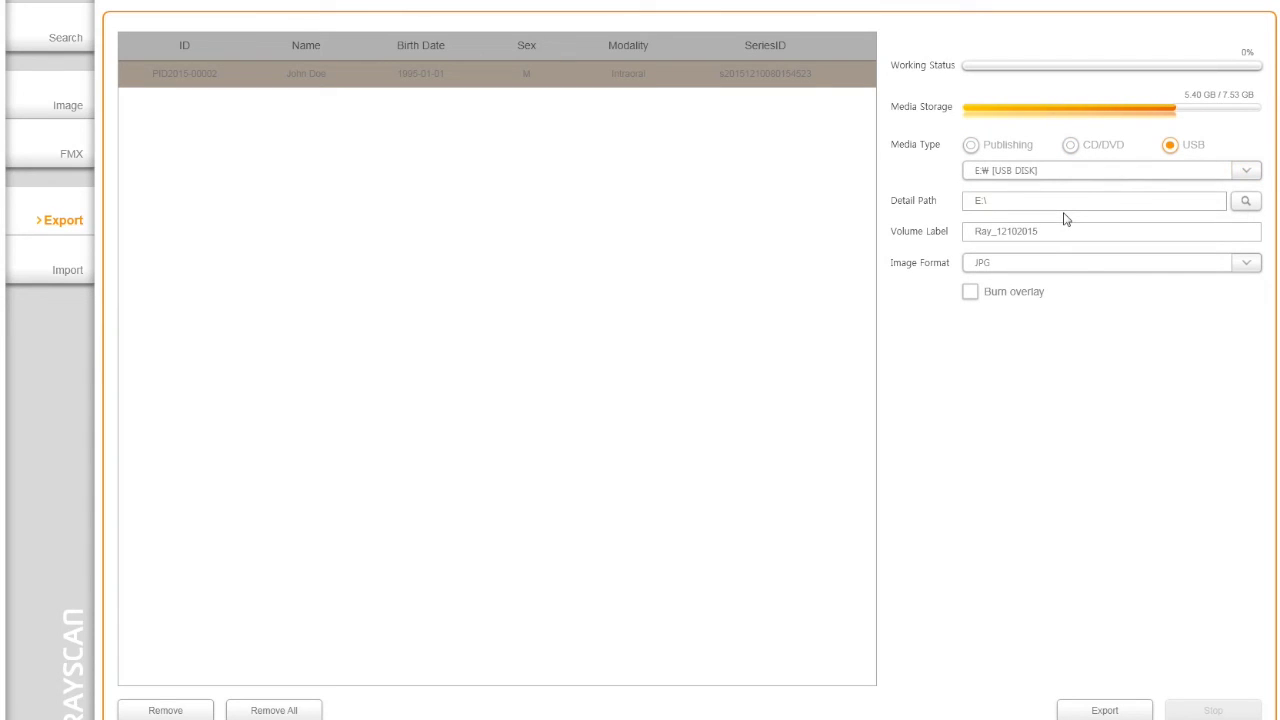
{"action": "left_click", "coordinate": [1245, 266]}
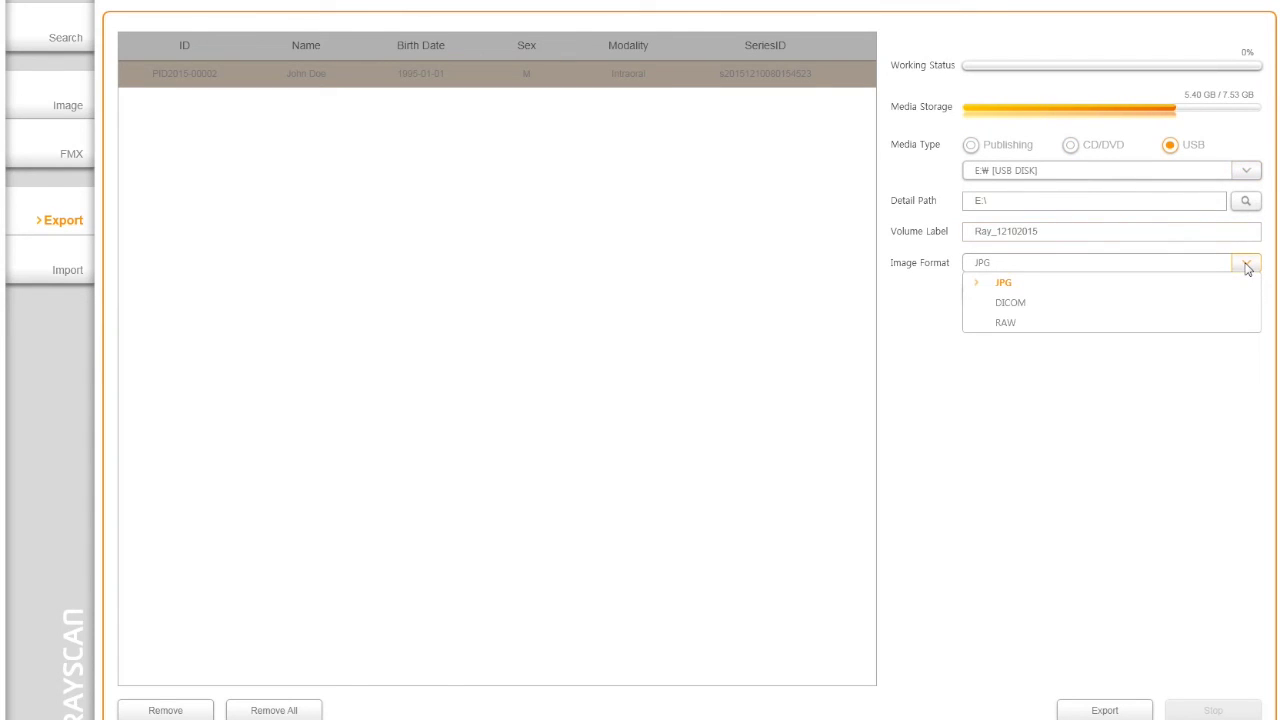
{"action": "left_click", "coordinate": [1012, 303]}
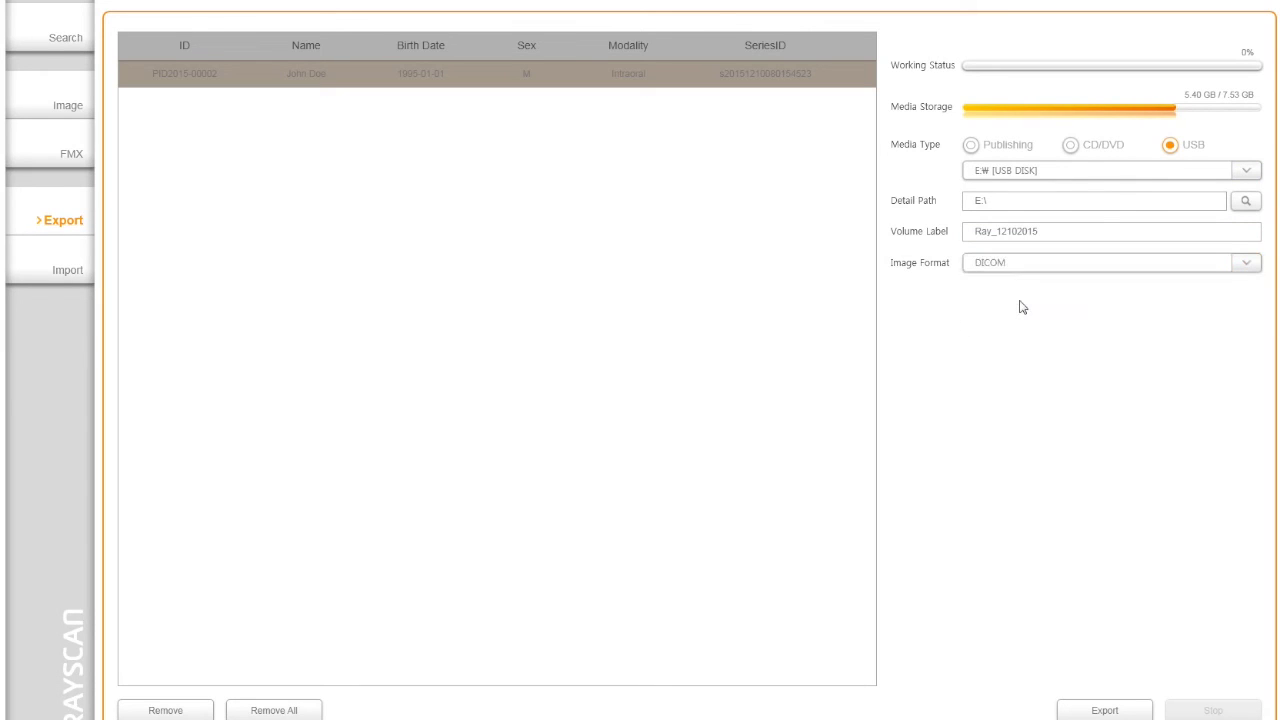